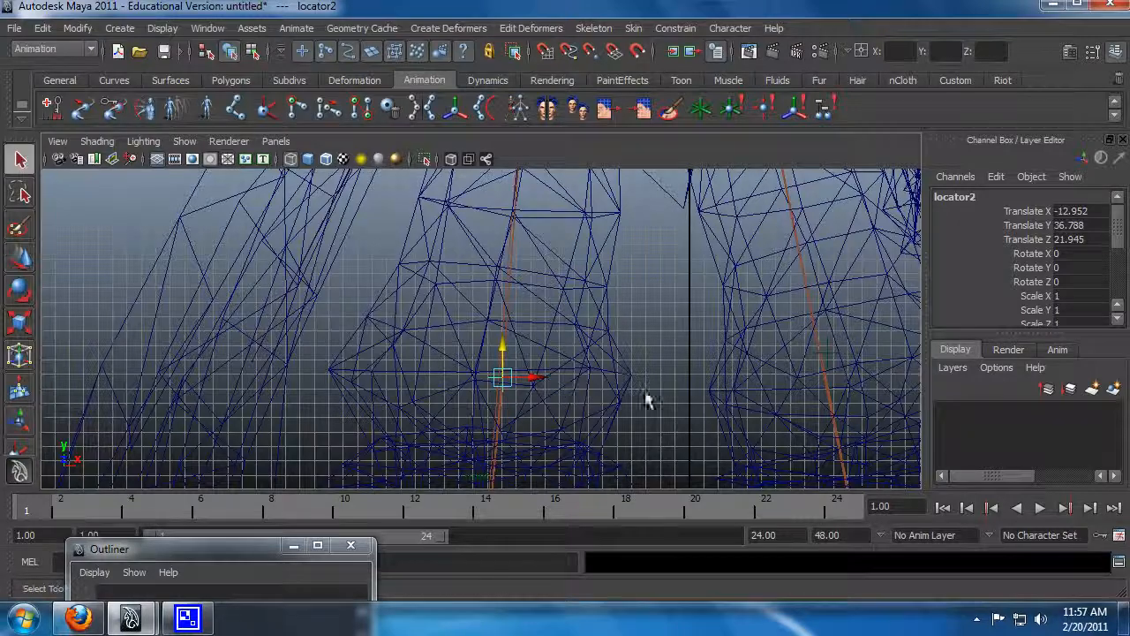
Step: Return to the four-view layout, reselect locator2 in front of the left knee and show it in the scene hierarchy
click(677, 420)
click(660, 411)
key(space)
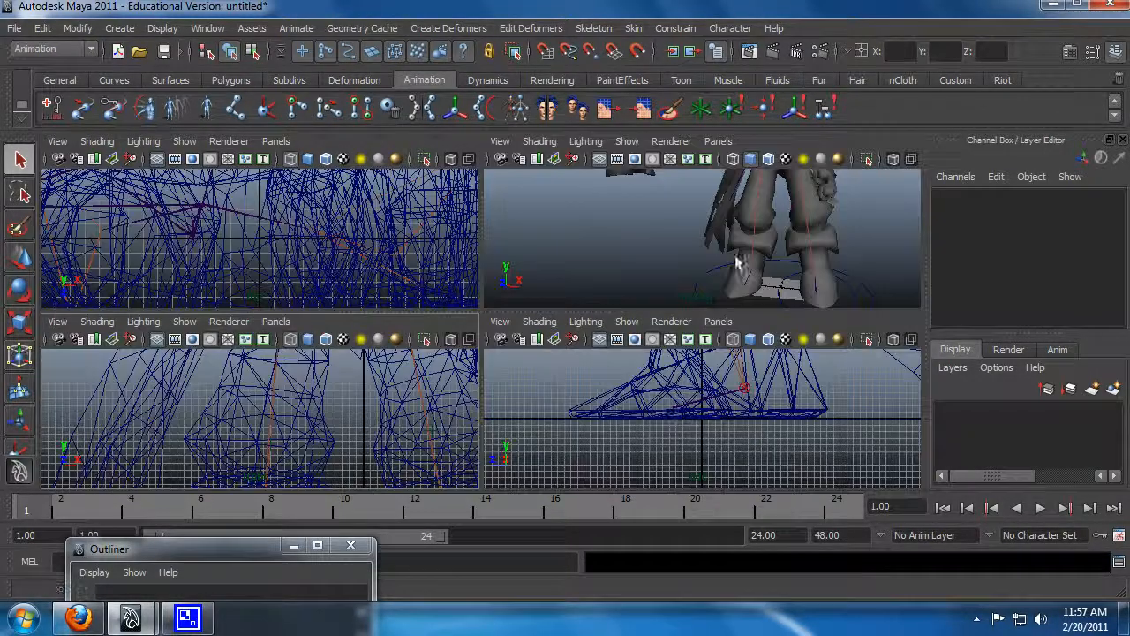
alt+drag(733, 249, 684, 252)
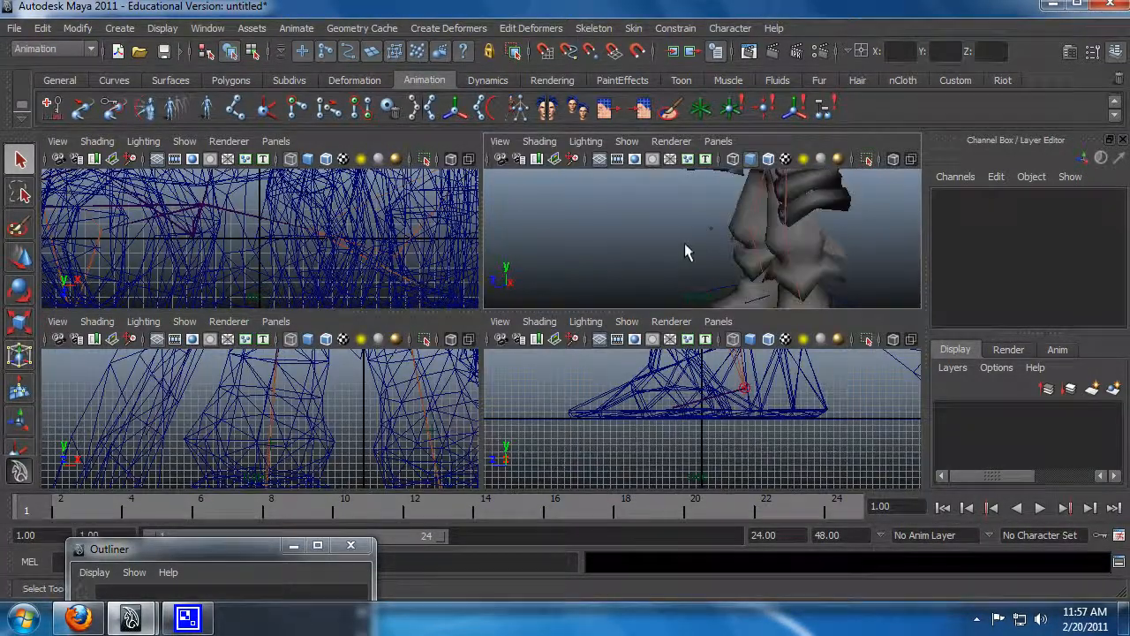
drag(714, 216, 724, 318)
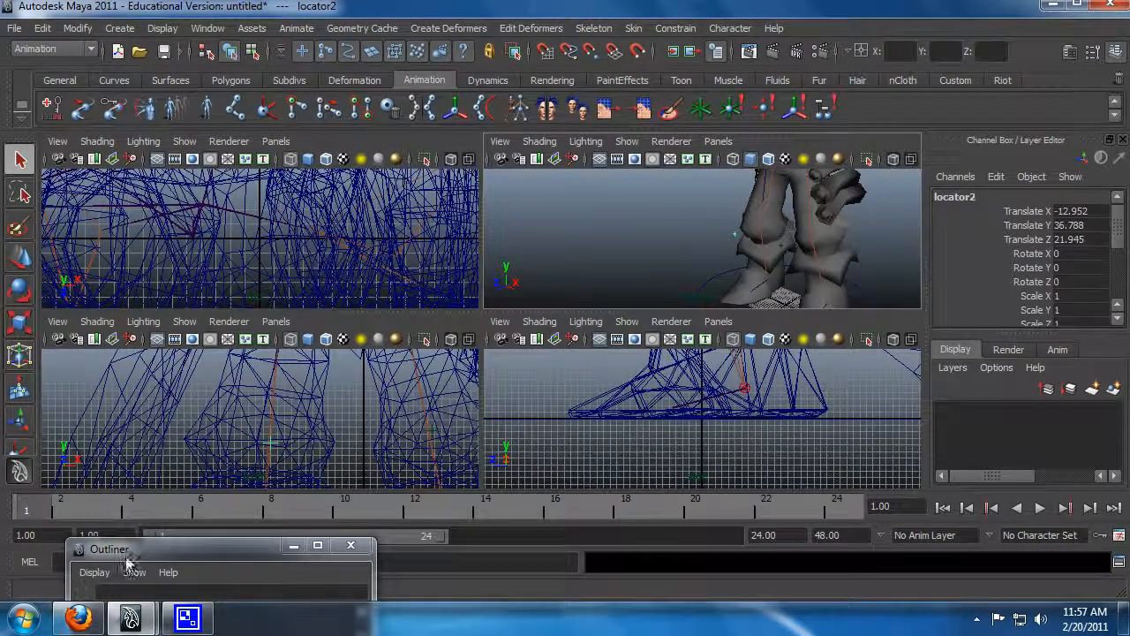
drag(116, 551, 183, 256)
drag(400, 341, 396, 399)
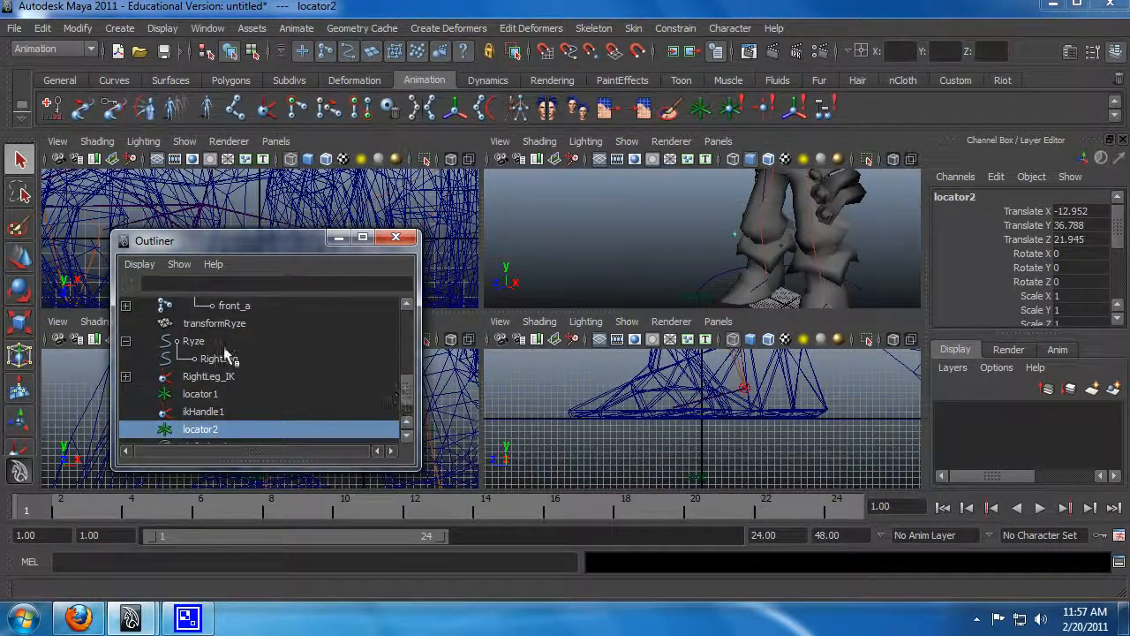
Step: Freeze the transformations of locator2
ctrl+click(202, 413)
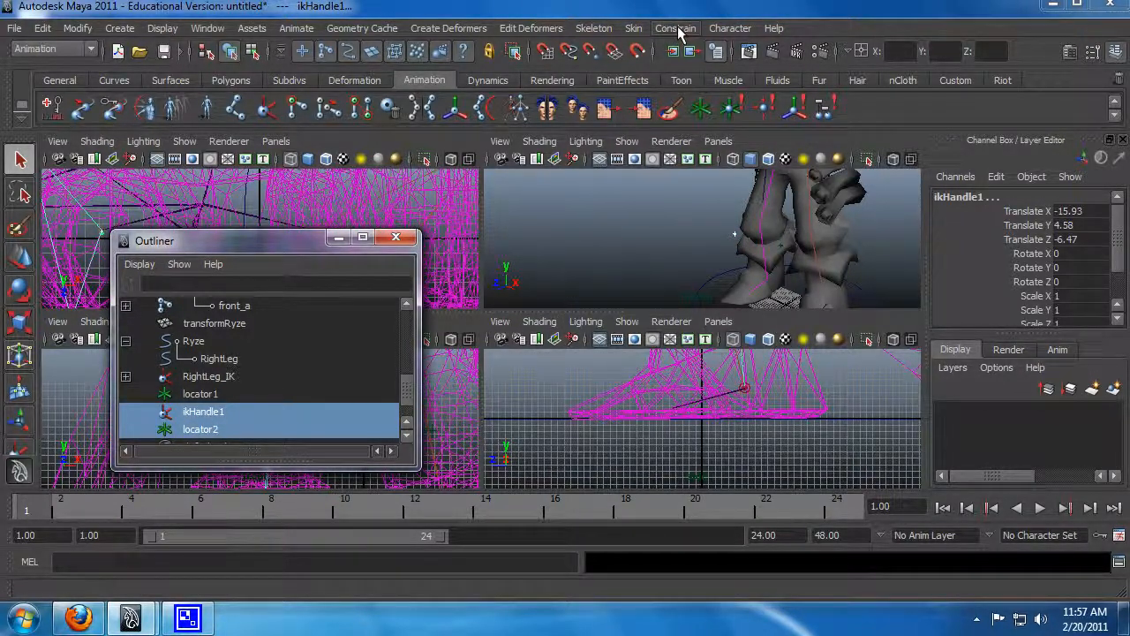
click(227, 430)
click(119, 28)
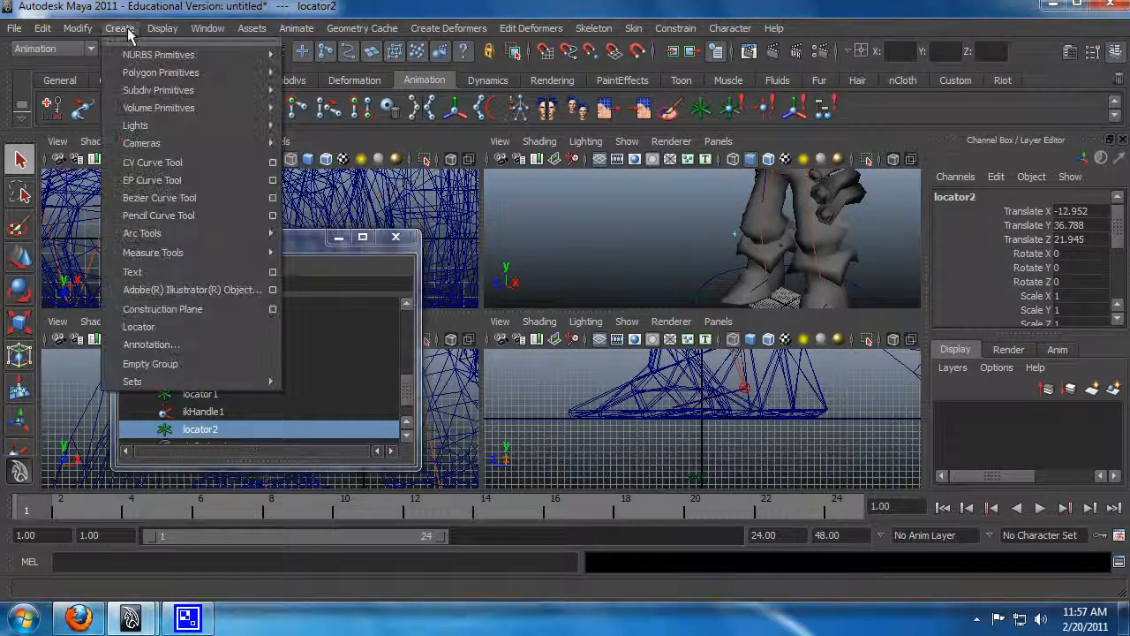
mouse_move(78, 28)
click(115, 89)
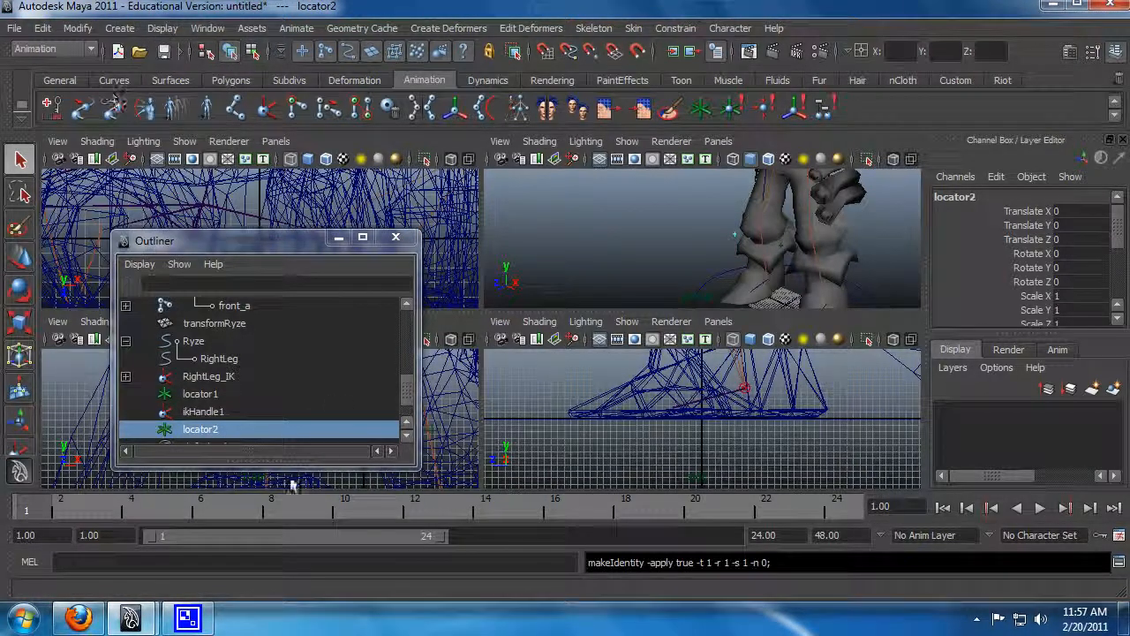
Step: Apply a Pole Vector constraint from locator2 to ikHandle1
ctrl+click(230, 413)
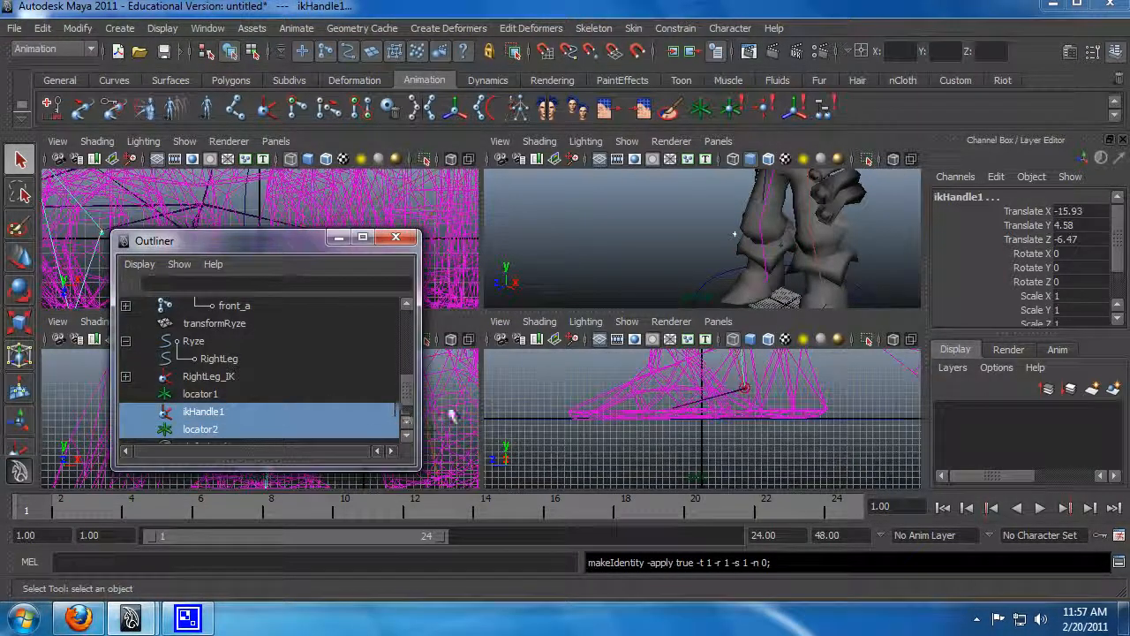
click(675, 28)
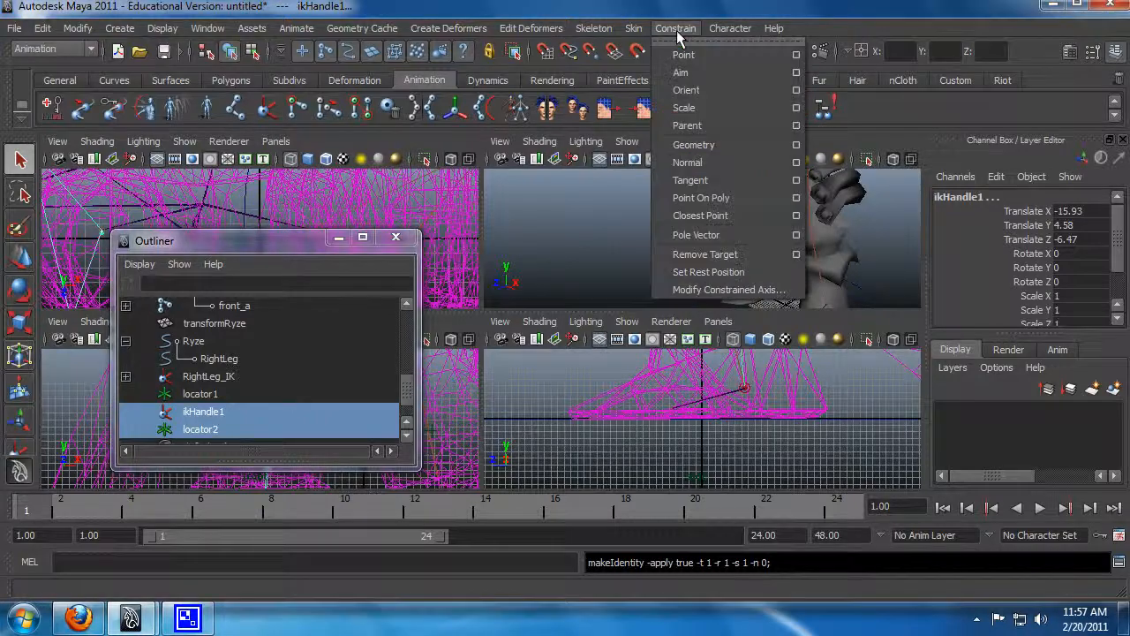
click(698, 235)
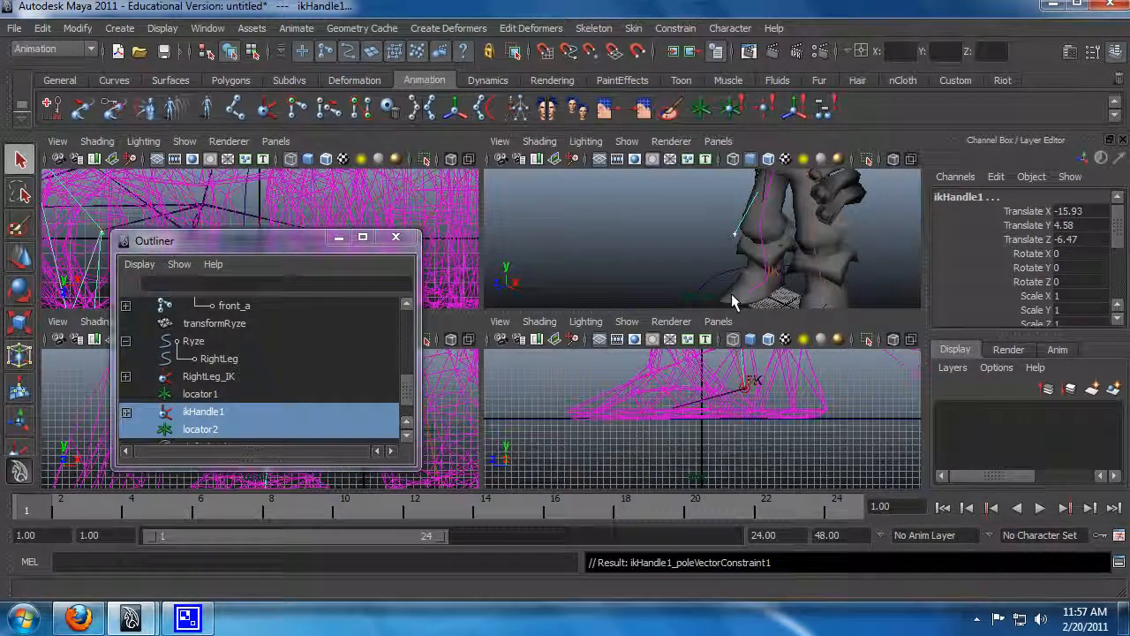
Step: Test the pole vector by moving locator2 in the perspective view, and undo the move
click(733, 240)
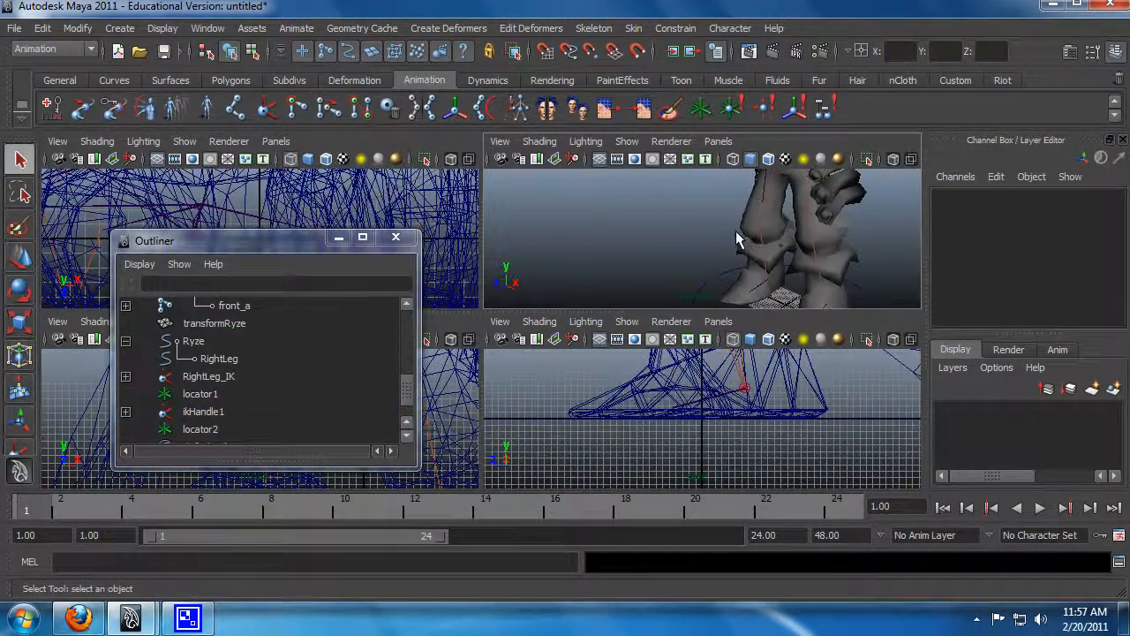
click(737, 240)
key(w)
drag(759, 251, 680, 220)
key(ctrl+z)
alt+drag(636, 269, 700, 288)
key(q)
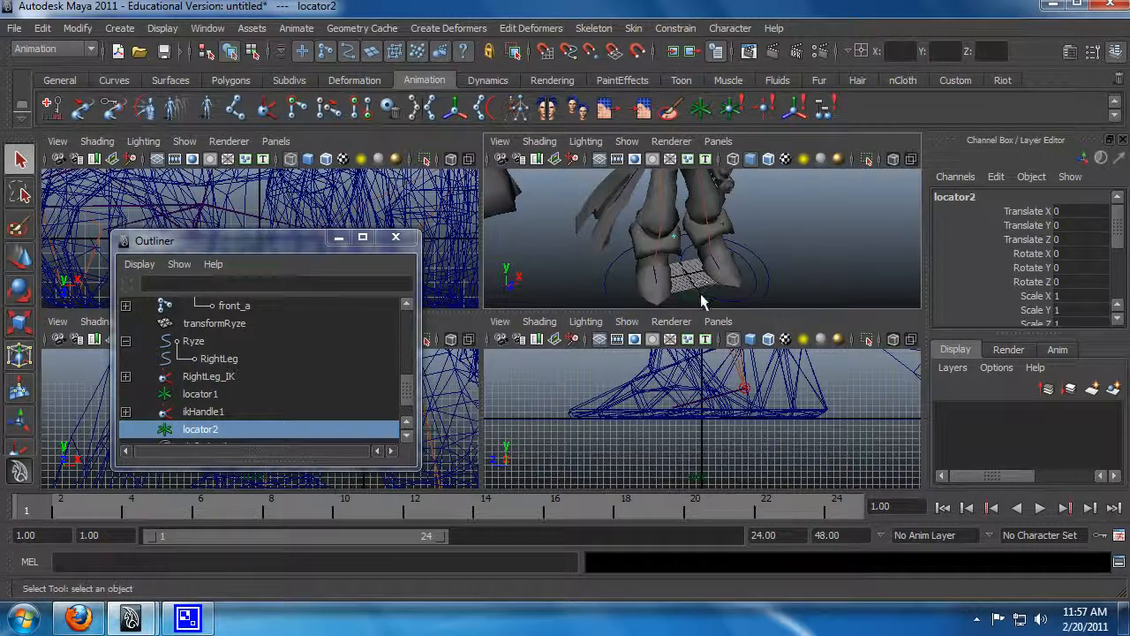
Step: Duplicate the RightLeg control circle under the Ryze curve
click(709, 287)
alt+middle_drag(724, 305, 740, 266)
scroll(788, 247, up, 5)
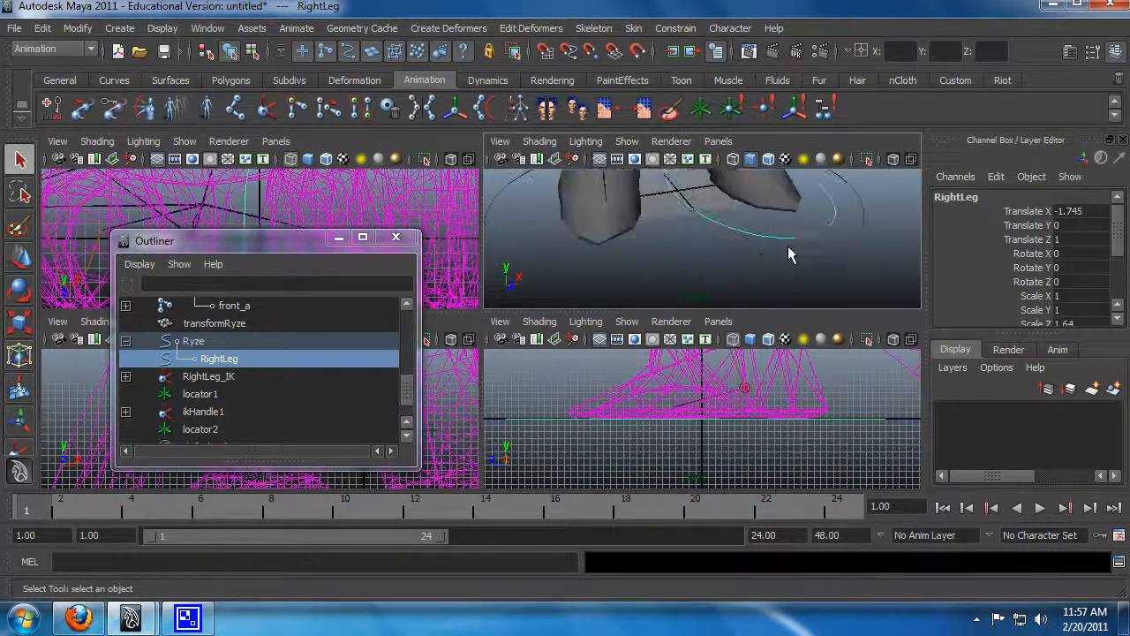
scroll(790, 254, down, 3)
alt+drag(716, 270, 740, 283)
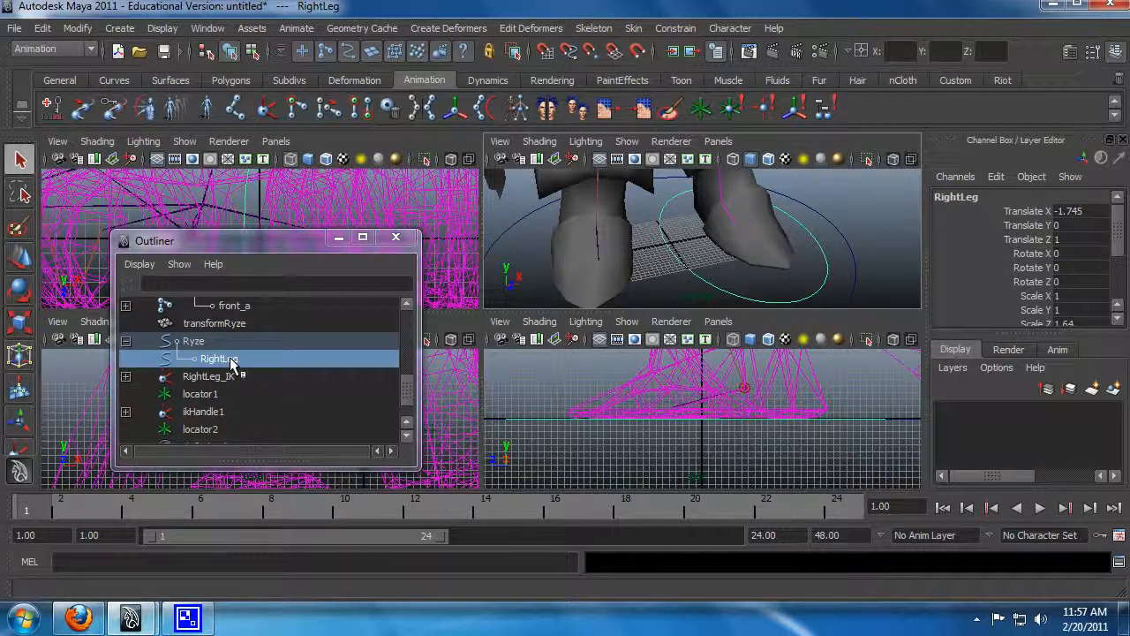
key(ctrl+d)
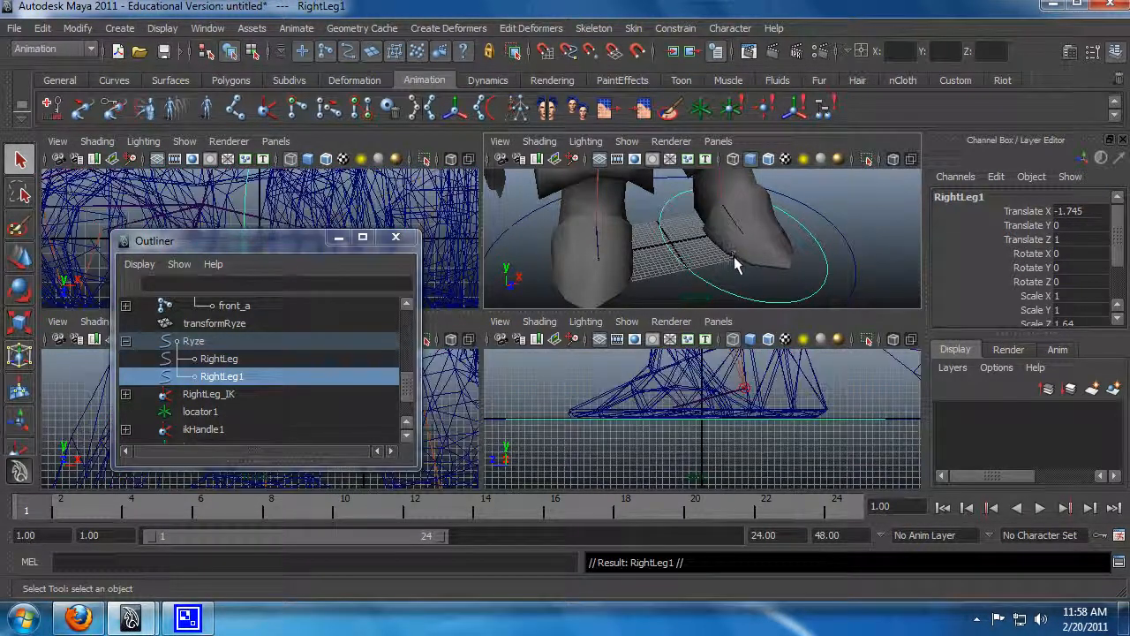
Step: Place RightLeg1 around the left foot at about X -35.3, with a Y rotation of about -6.2, and freeze its transformations
key(w)
drag(727, 227, 651, 253)
key(e)
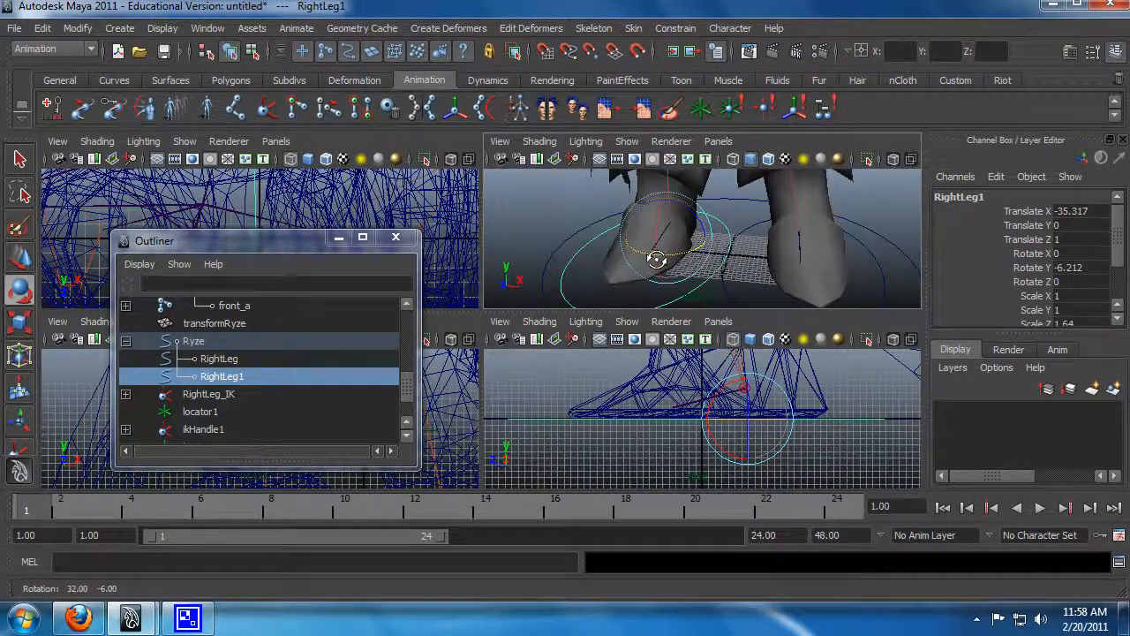
click(77, 27)
click(119, 90)
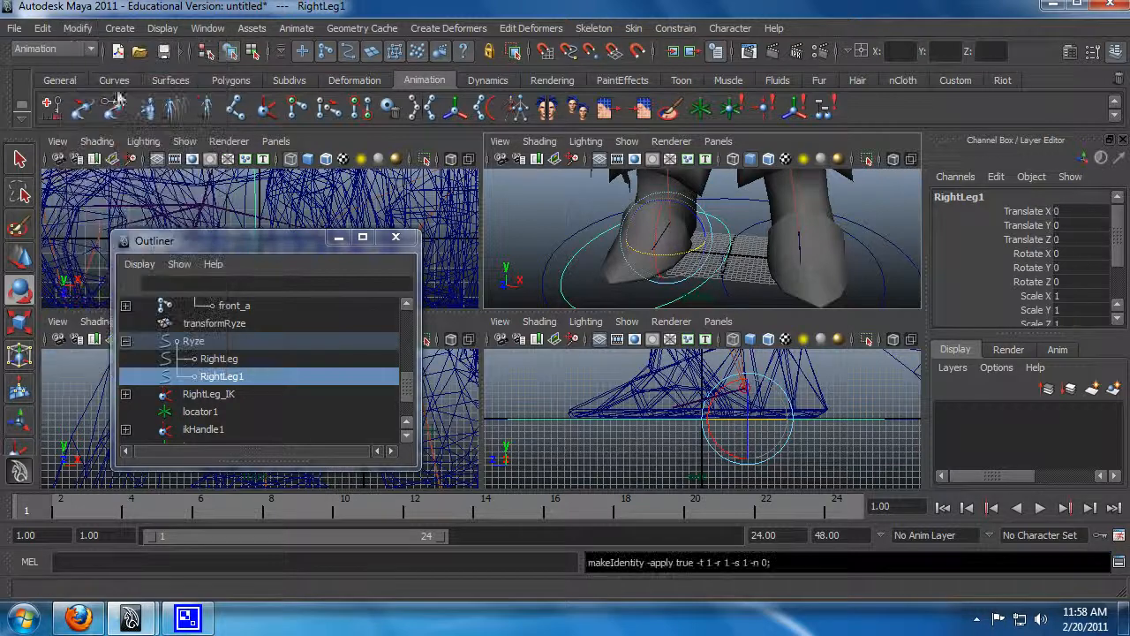
Step: Apply a Point constraint from the RightLeg1 circle to ikHandle1
scroll(407, 386, down, 3)
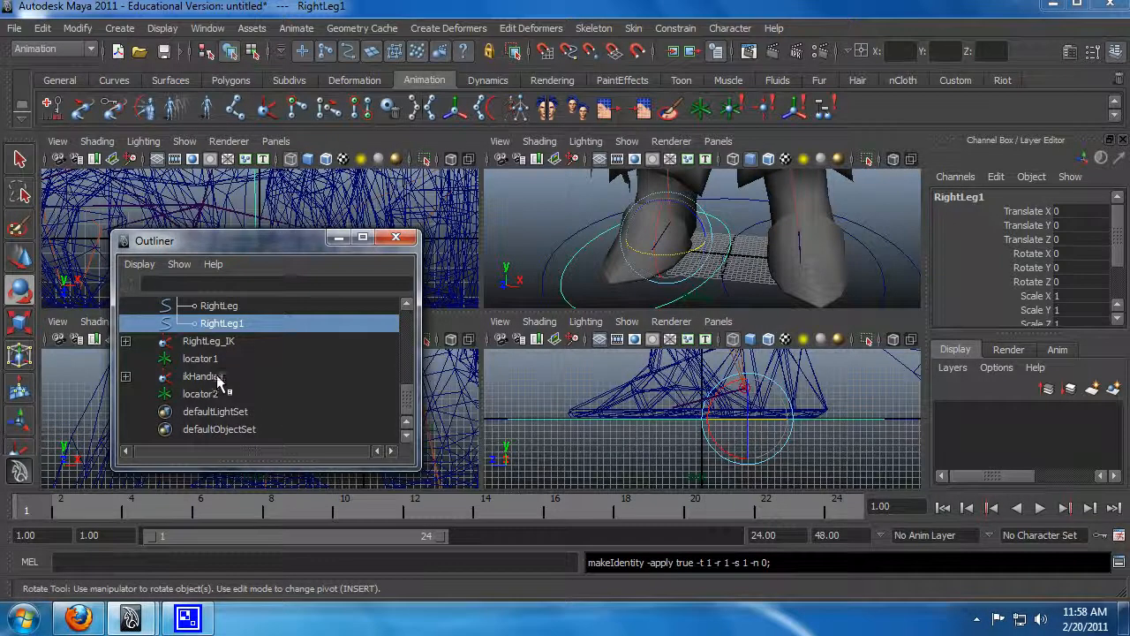
ctrl+click(216, 375)
click(676, 28)
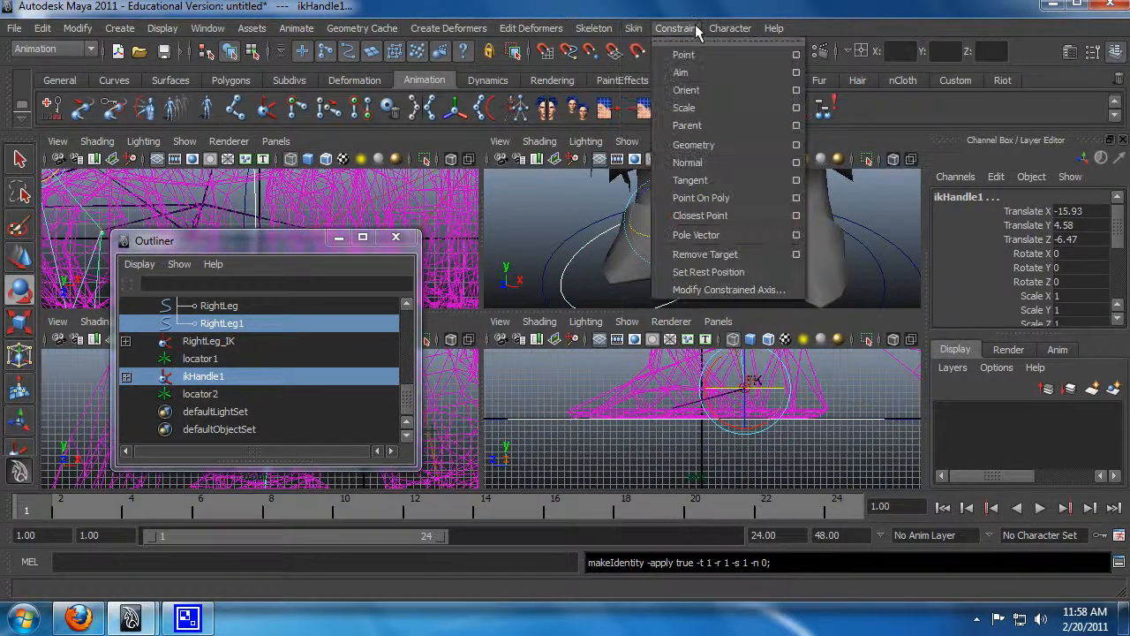
click(693, 50)
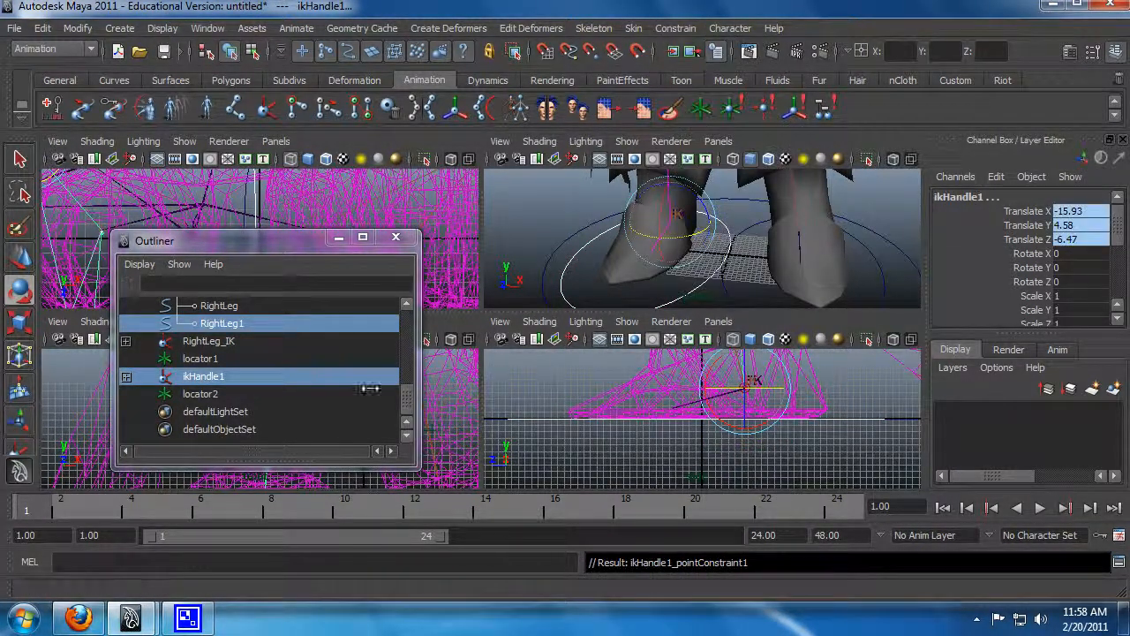
Step: Test the point constraint by raising the RightLeg1 circle, and undo the move
click(237, 378)
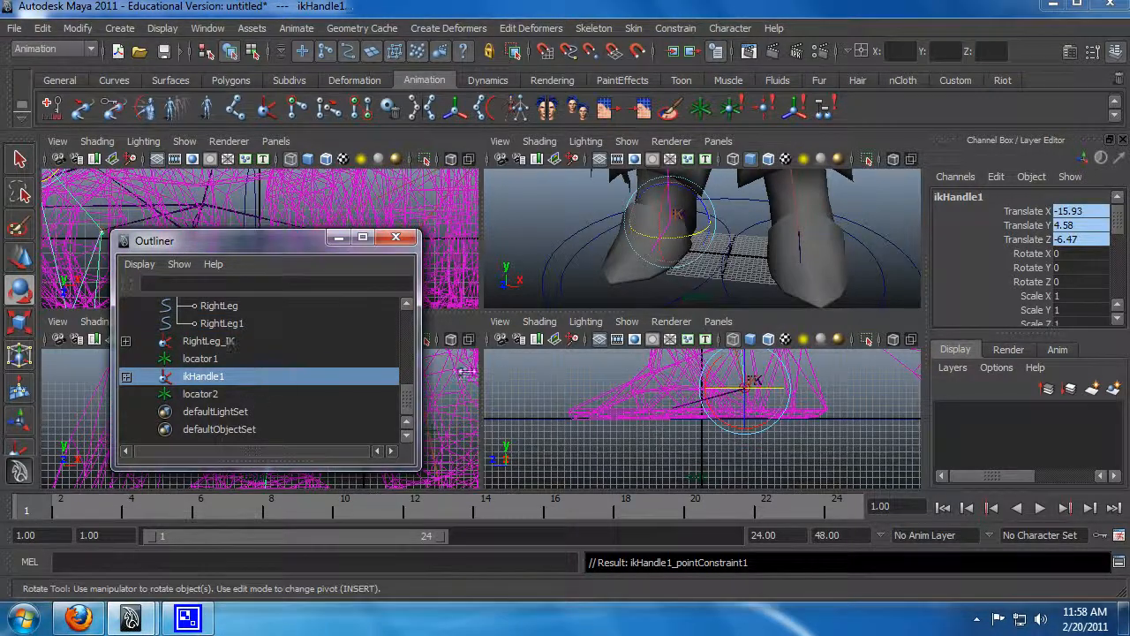
click(563, 276)
key(w)
drag(666, 209, 669, 174)
key(ctrl+z)
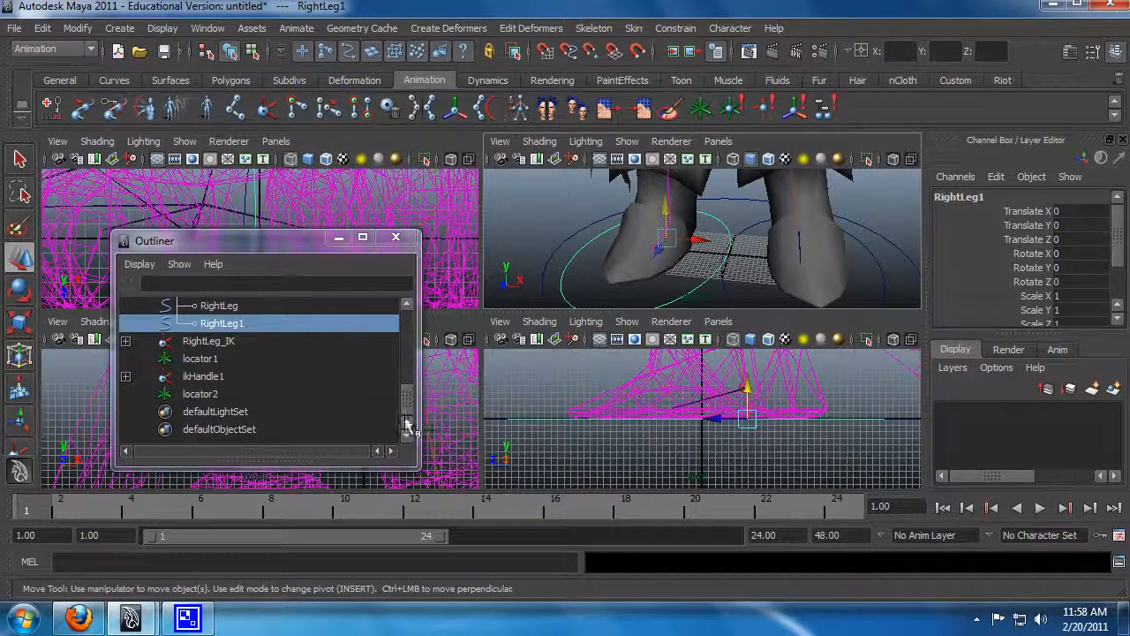
Step: Expand the L_thigh joint chain and apply an Orient constraint from the RightLeg1 circle to the L_foot joint
drag(408, 402, 414, 367)
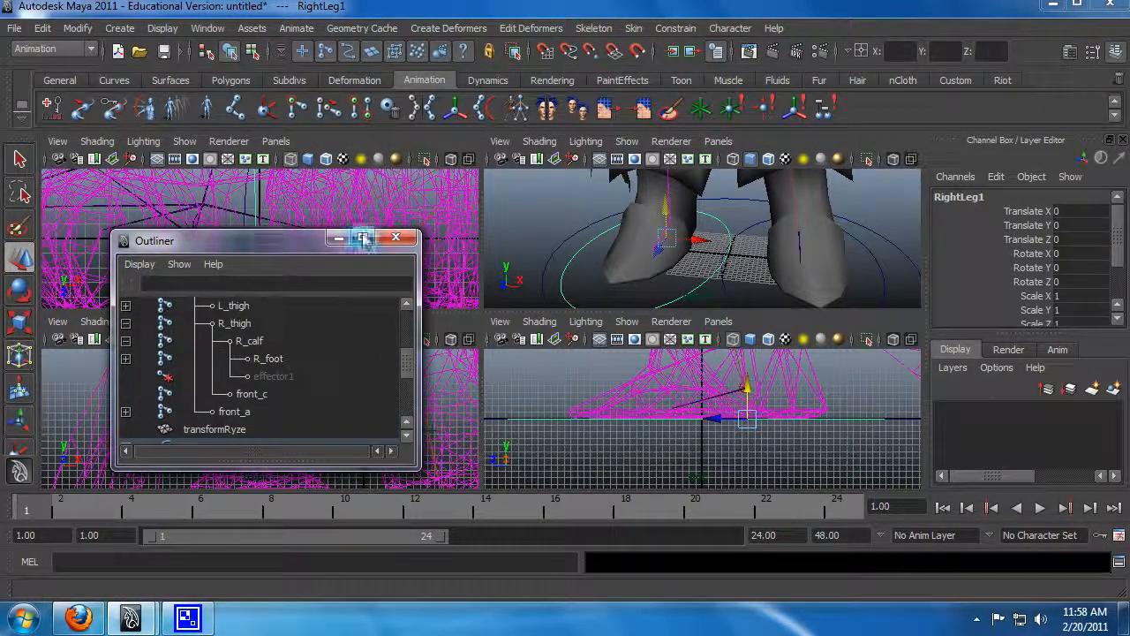
drag(263, 230, 264, 123)
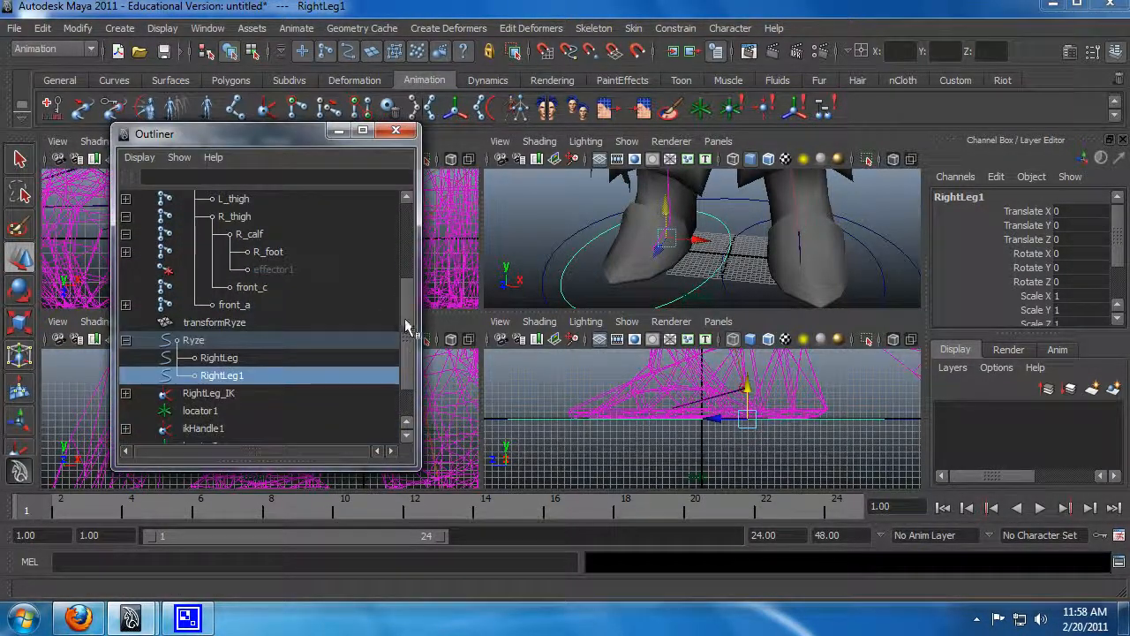
drag(406, 322, 408, 278)
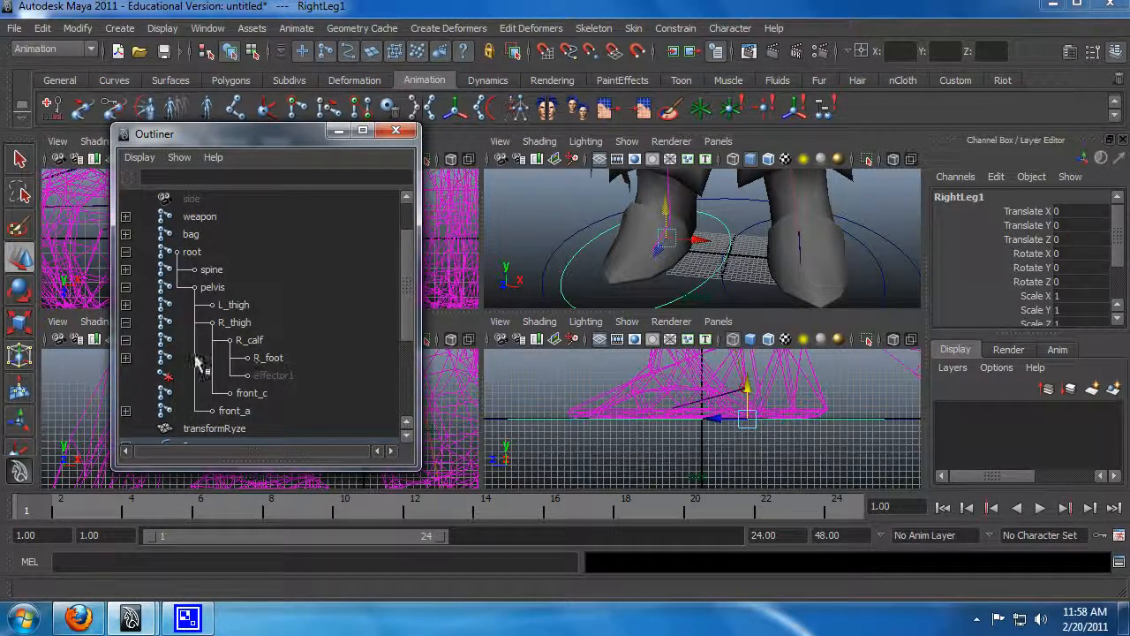
click(125, 305)
click(125, 322)
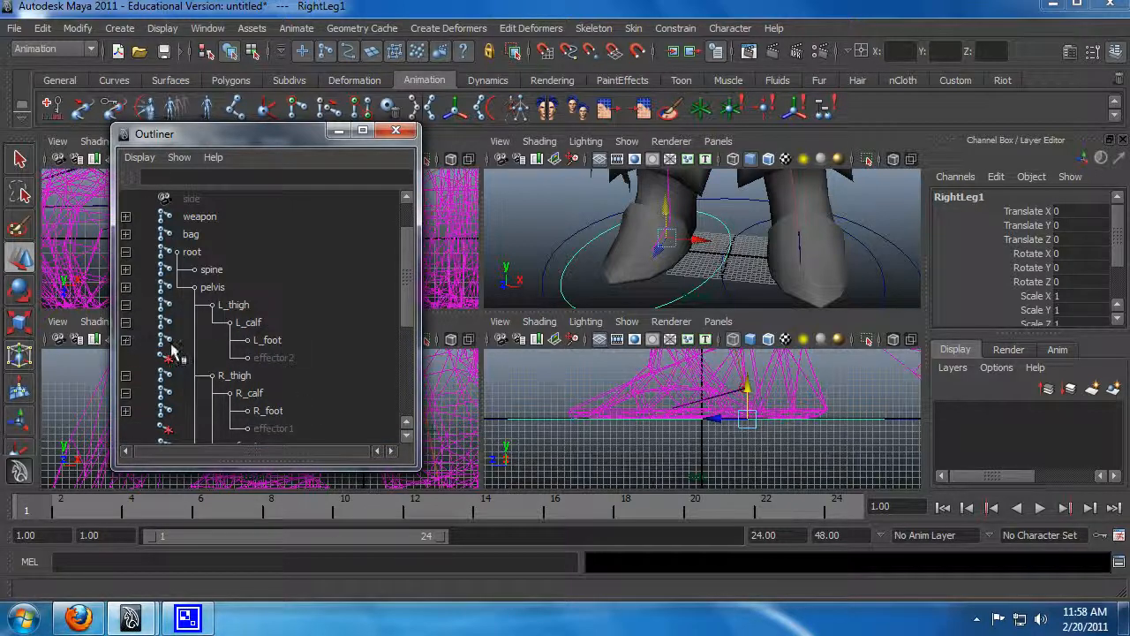
click(267, 341)
click(686, 29)
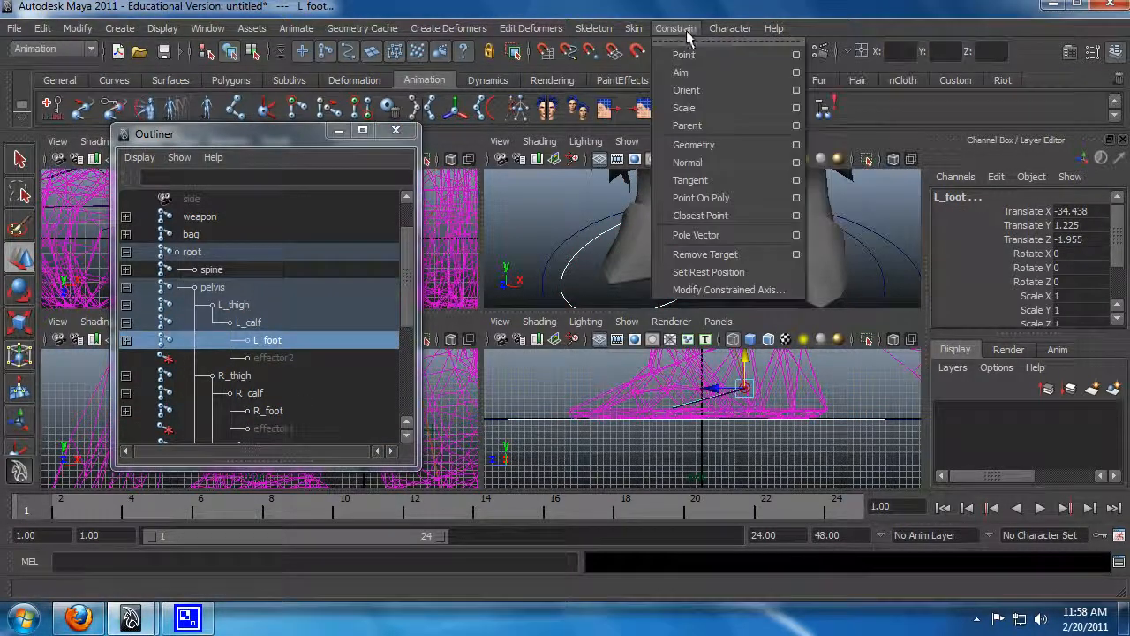
click(687, 90)
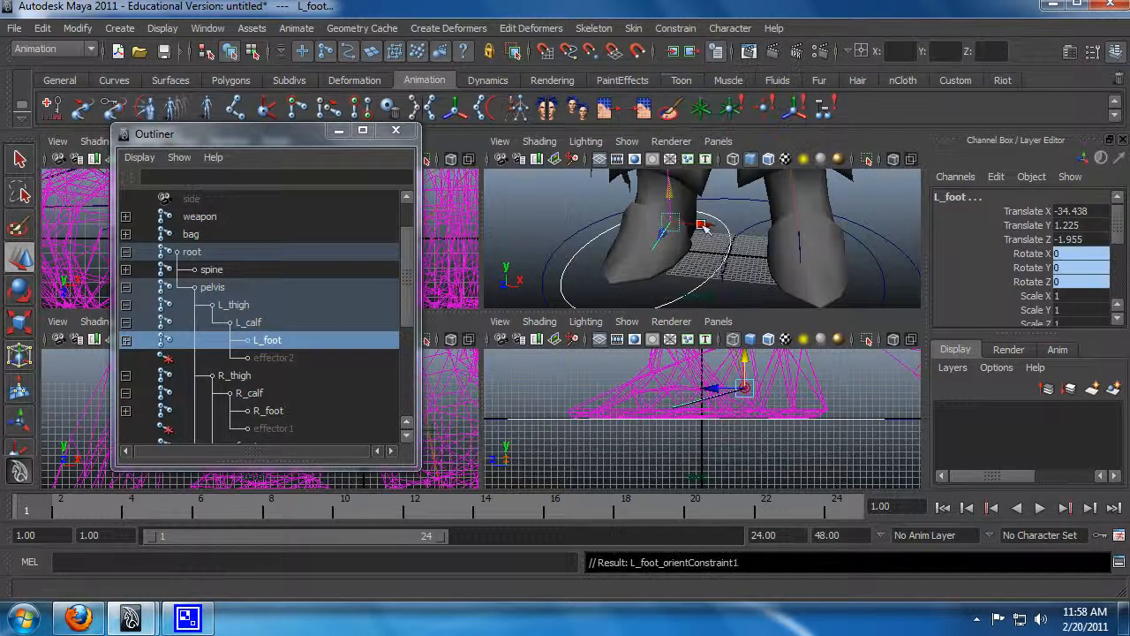
Step: Test the foot's orient constraint by rotating the RightLeg1 circle, and undo the rotation
click(570, 272)
key(e)
mouse_move(658, 219)
mouse_down()
mouse_move(657, 239)
mouse_move(654, 211)
mouse_up()
key(ctrl+z)
alt+drag(735, 235, 694, 245)
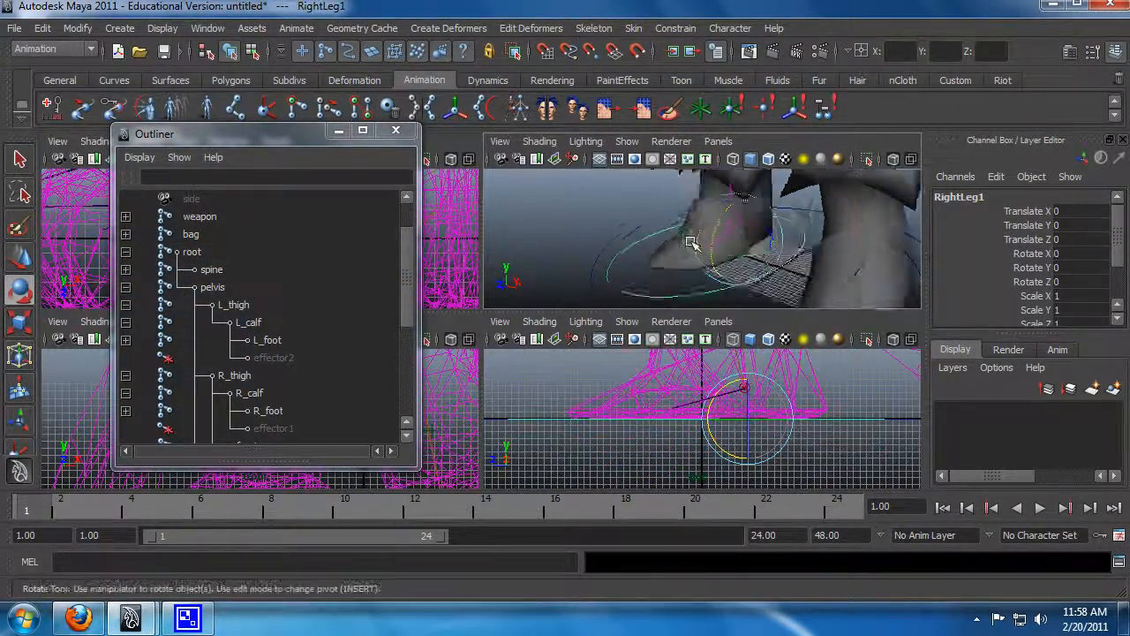
Step: Test the main Ryze control circle by moving it with both leg controls, and undo the move
alt+right_drag(694, 245, 632, 233)
alt+middle_drag(783, 227, 608, 271)
alt+middle_drag(712, 247, 786, 279)
click(709, 255)
alt+right_drag(785, 279, 742, 250)
key(w)
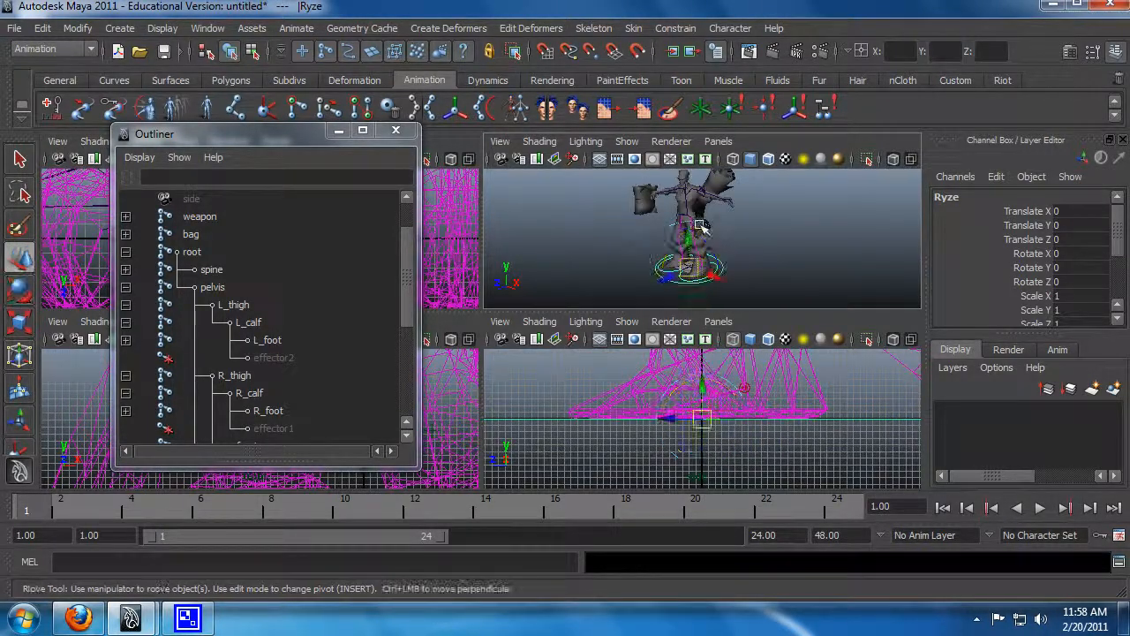
drag(692, 222, 668, 257)
key(ctrl+z)
Step: Examine the legs and hips from several sides and select the pelvis joint to inspect its chain
alt+right_drag(668, 257, 739, 260)
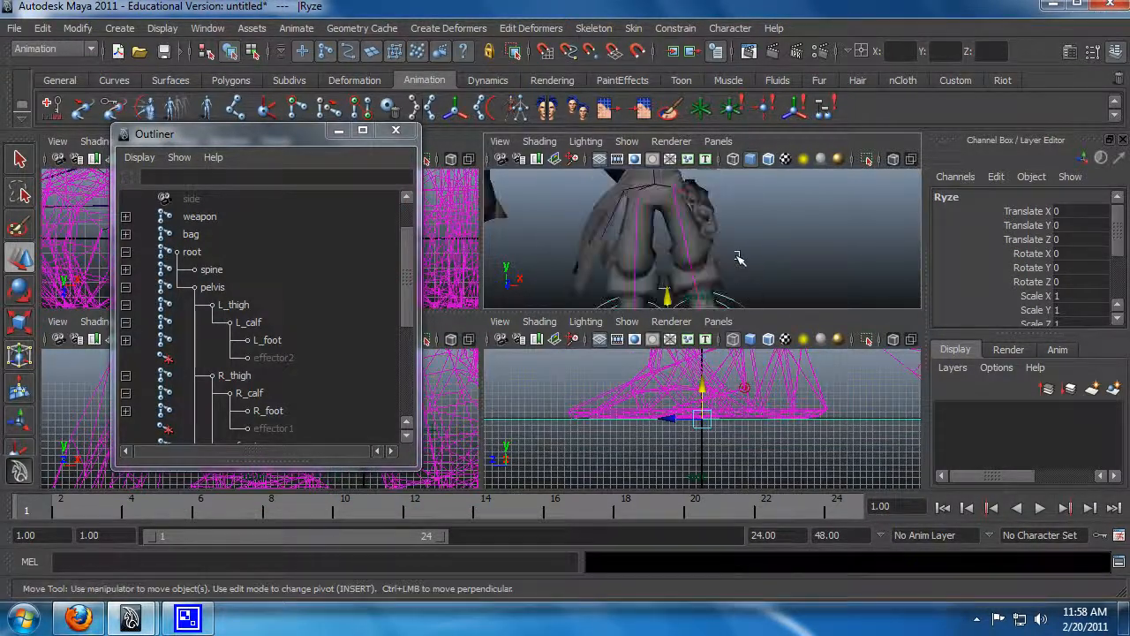
alt+drag(739, 260, 717, 245)
alt+middle_drag(717, 245, 775, 288)
key(q)
alt+drag(673, 278, 703, 235)
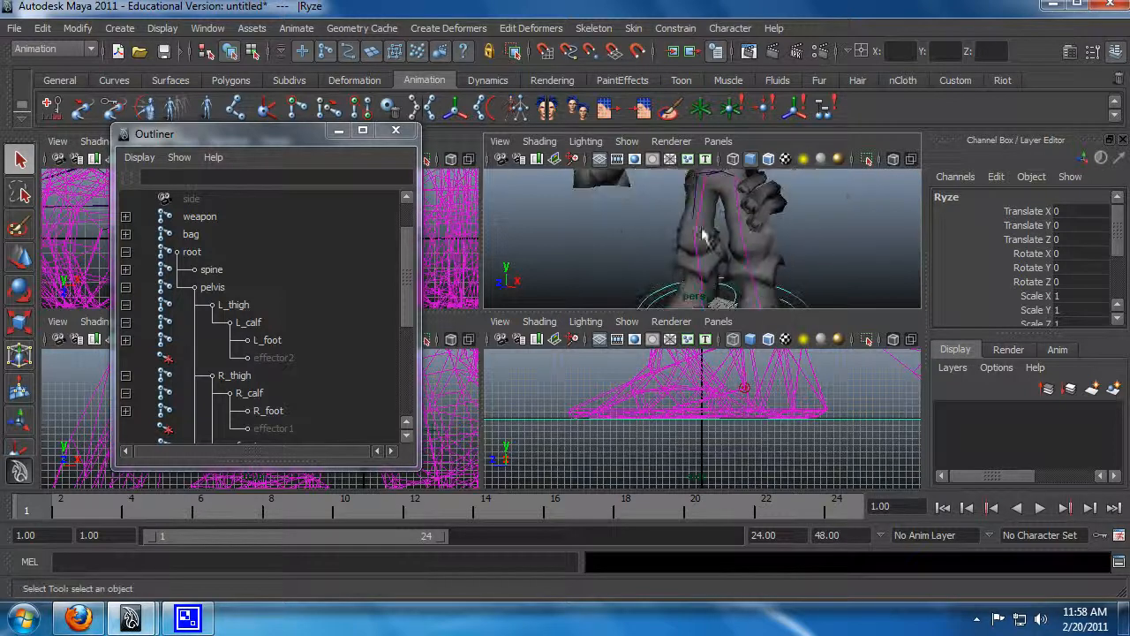
alt+drag(837, 247, 768, 282)
scroll(766, 275, up, 3)
alt+middle_drag(807, 275, 704, 262)
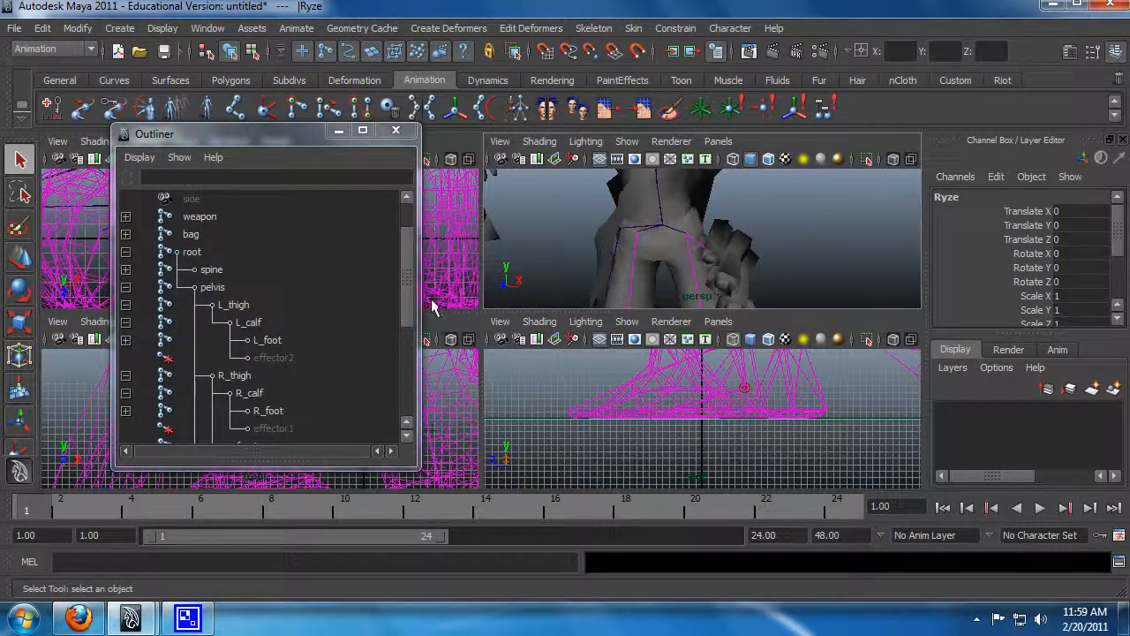
click(223, 288)
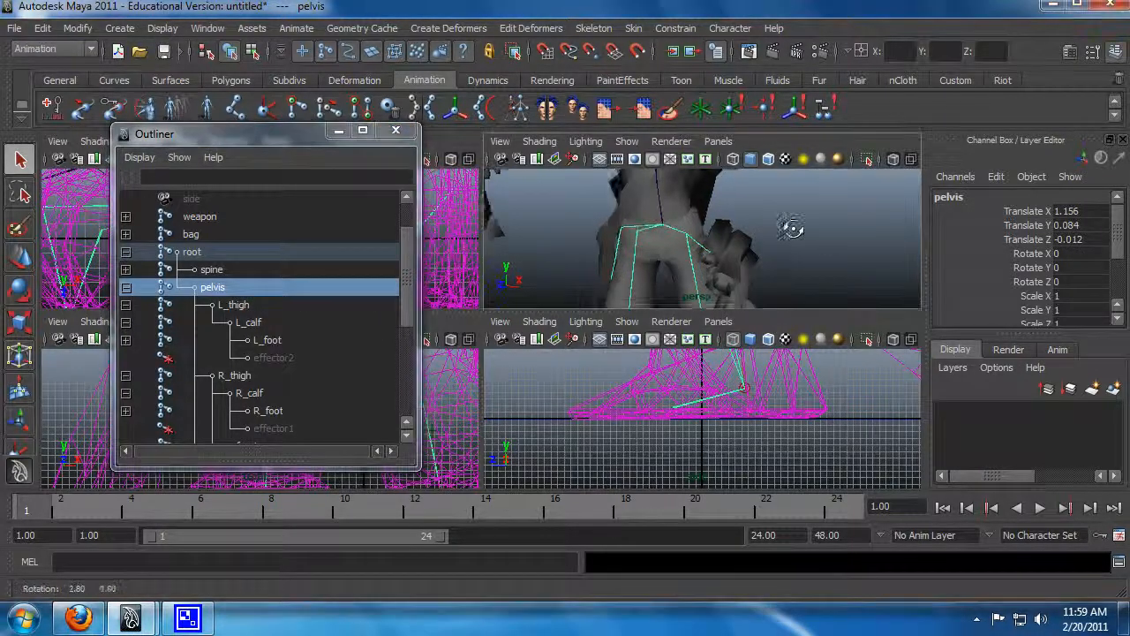
alt+drag(789, 227, 713, 222)
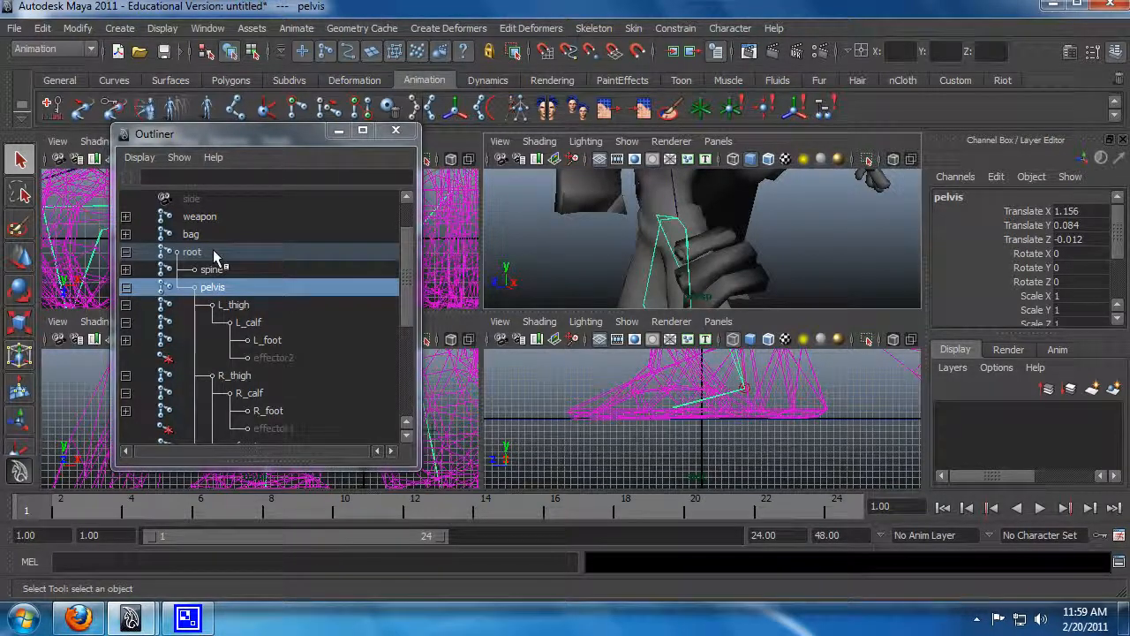
Step: Select the spine, root and pelvis joints one after another and inspect which part of the skeleton each covers
click(221, 270)
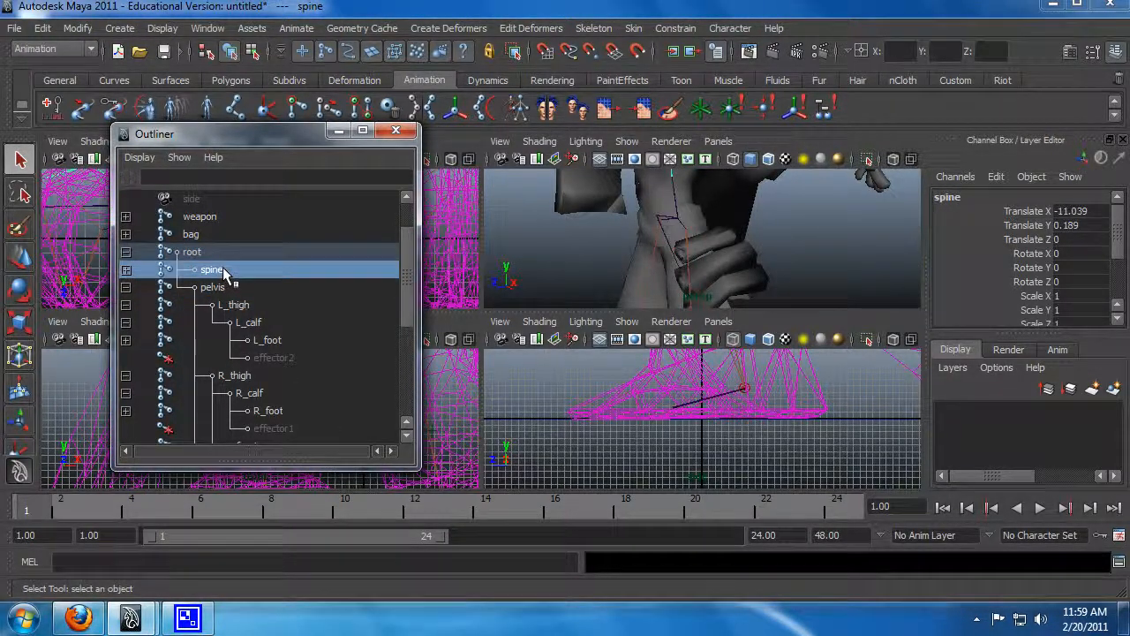
click(212, 254)
click(221, 289)
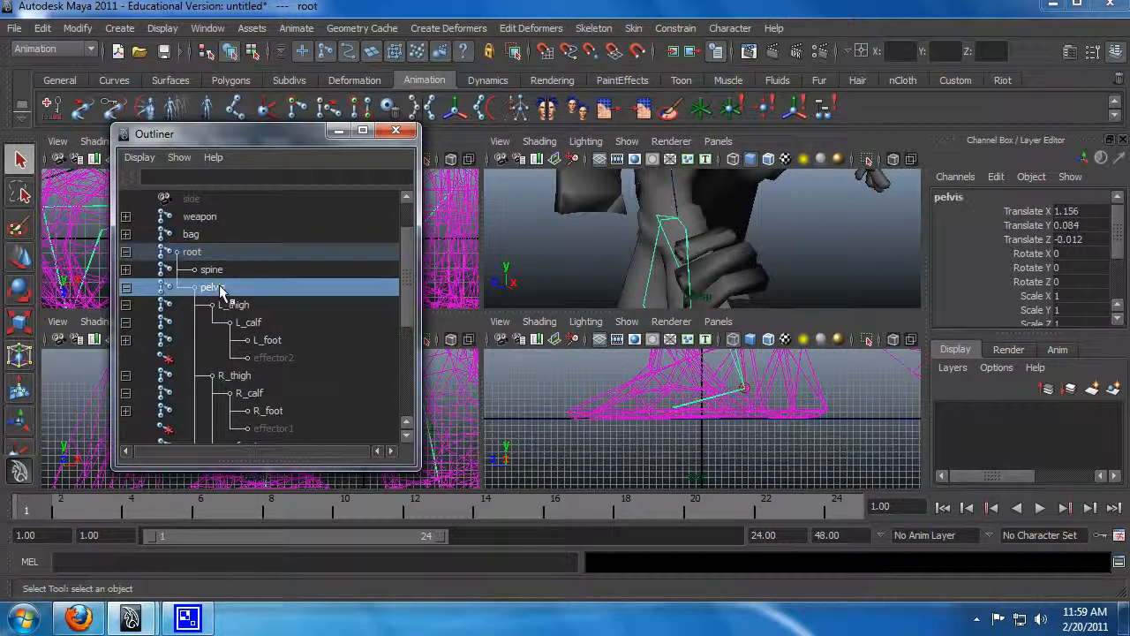
alt+drag(651, 219, 704, 220)
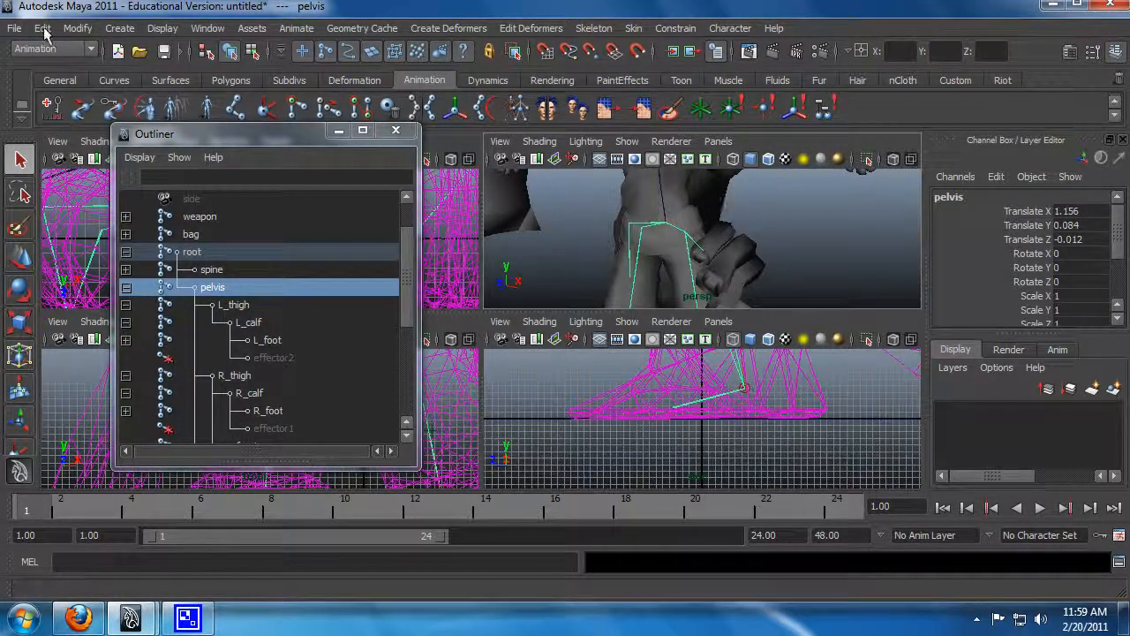
Step: Create a NURBS circle and move it up to the pelvis joint at about X -3.8, Y 67, Z -2.3
click(119, 28)
mouse_move(155, 63)
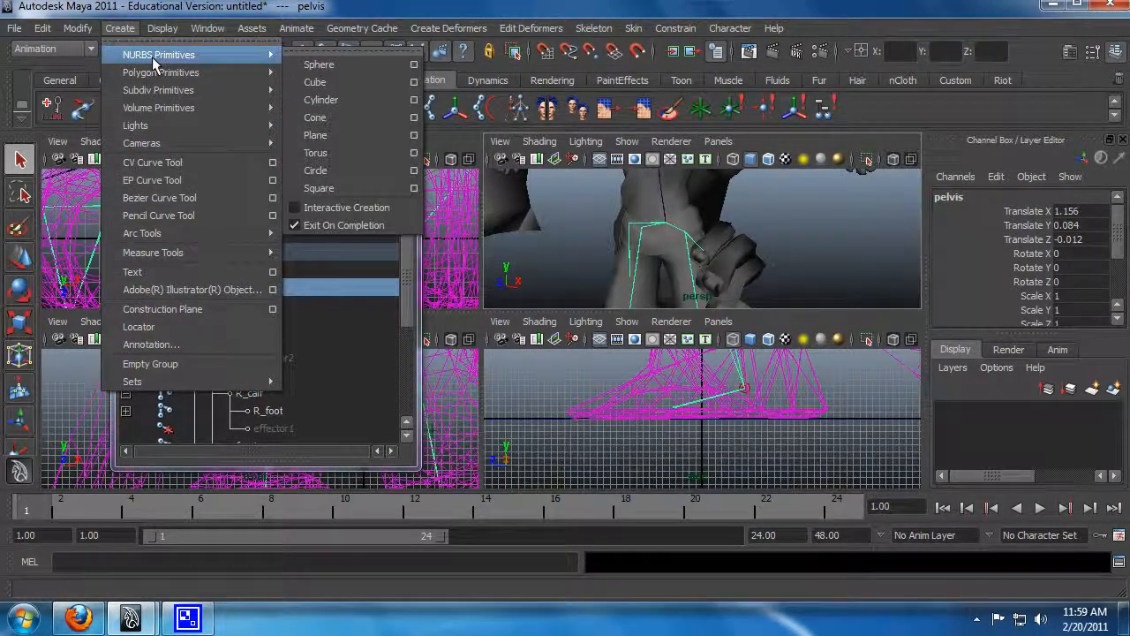
click(339, 172)
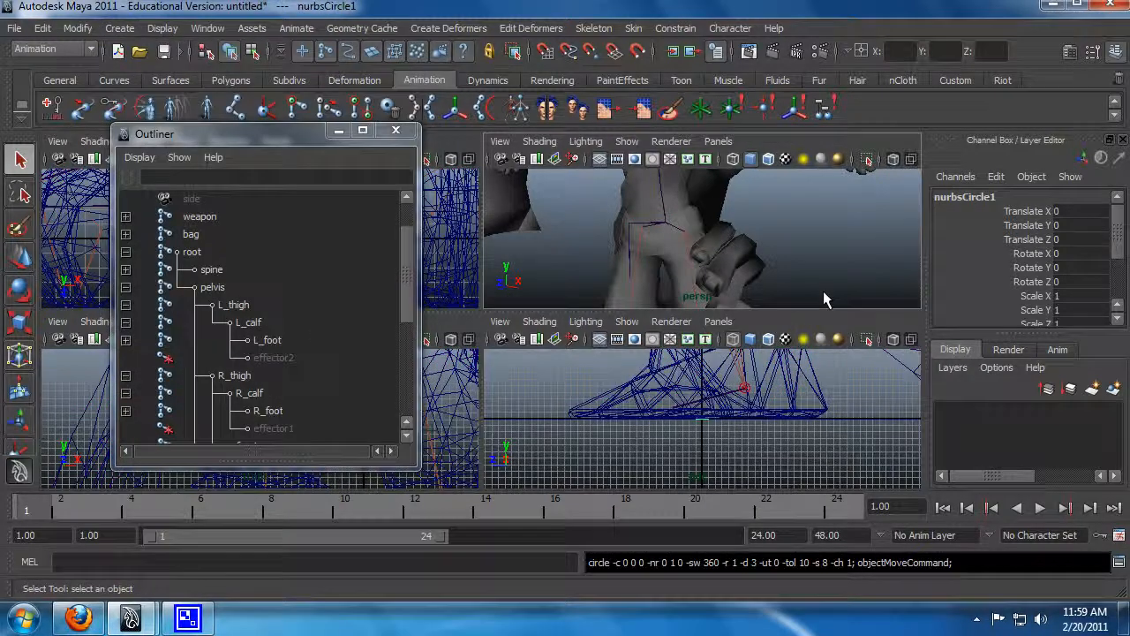
drag(698, 388, 697, 220)
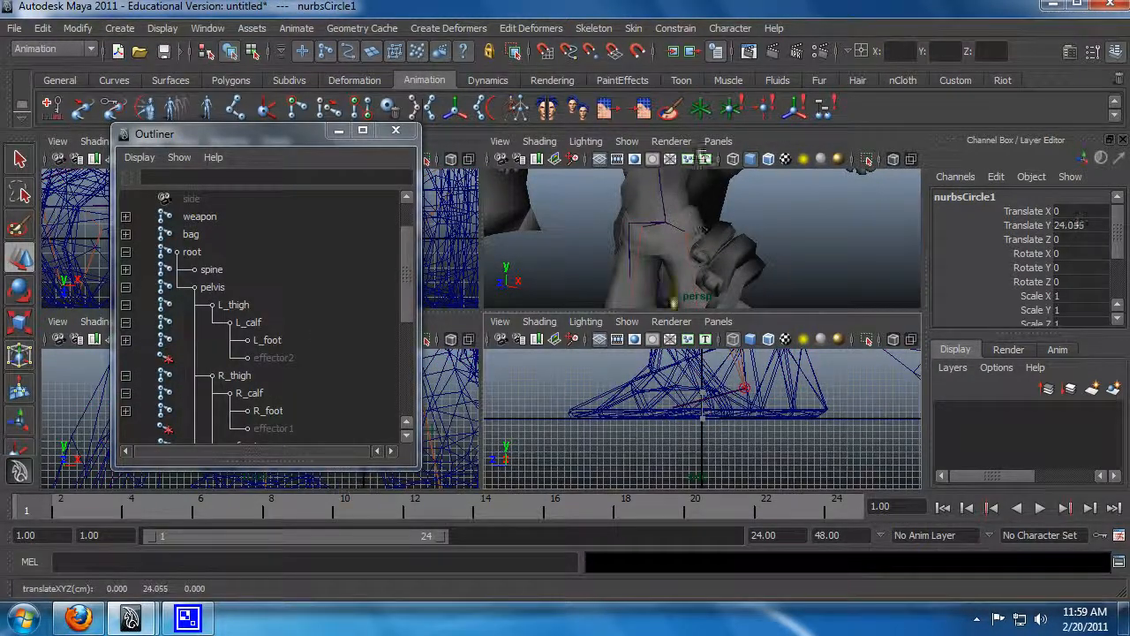
drag(676, 287, 660, 226)
key(space)
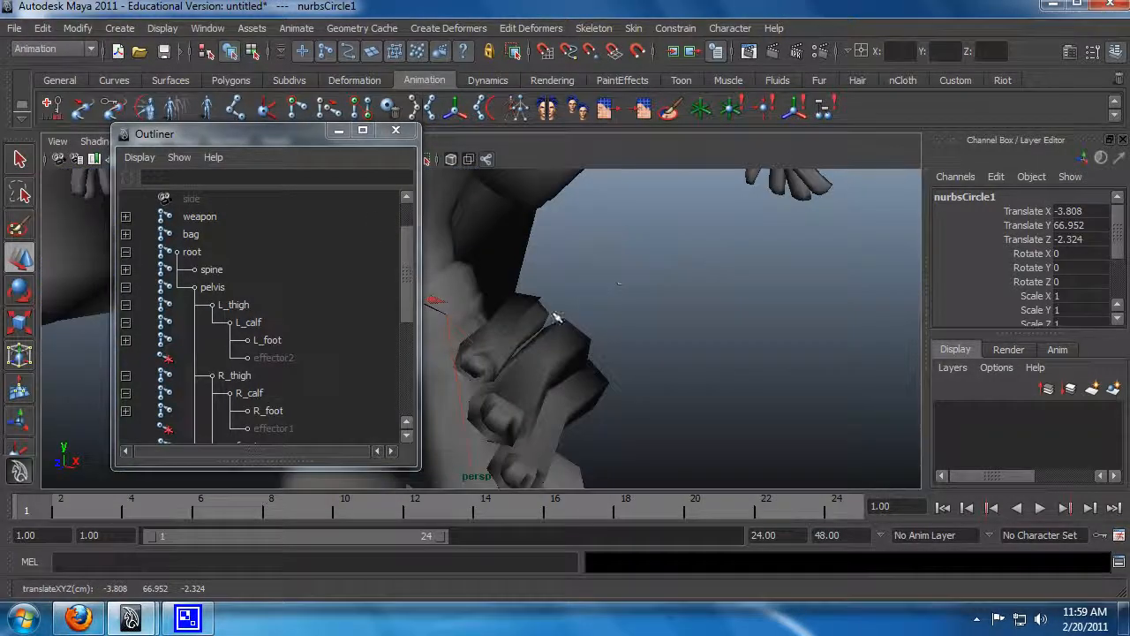
Step: Scale the new circle up until it surrounds the character's hips and freeze its transformations
drag(221, 137, 863, 117)
alt+drag(521, 303, 550, 324)
key(r)
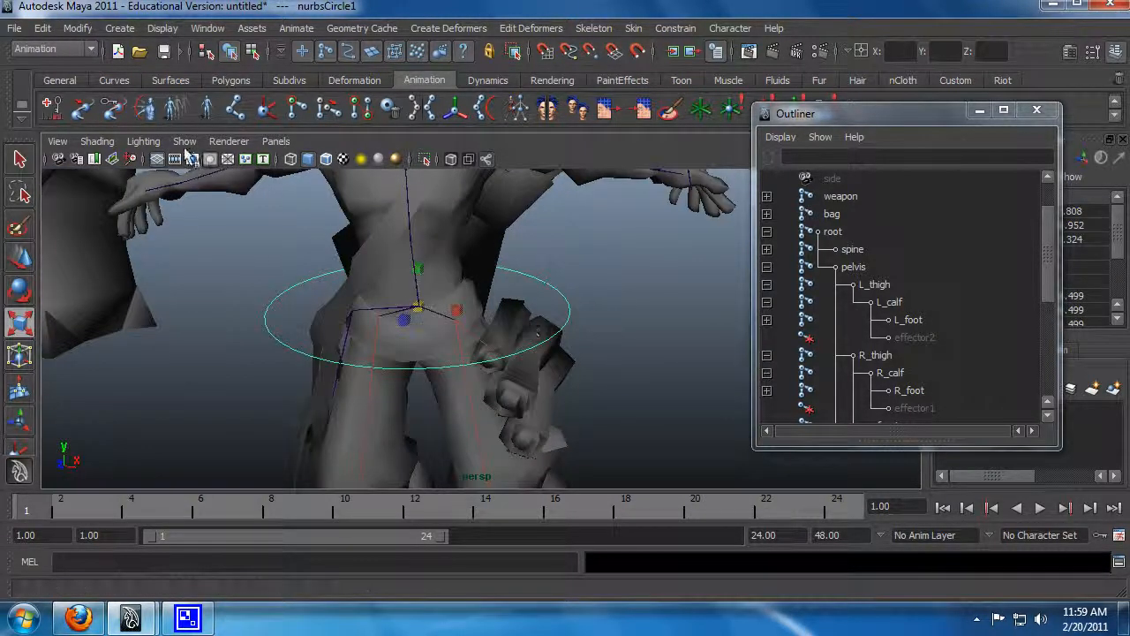
click(152, 29)
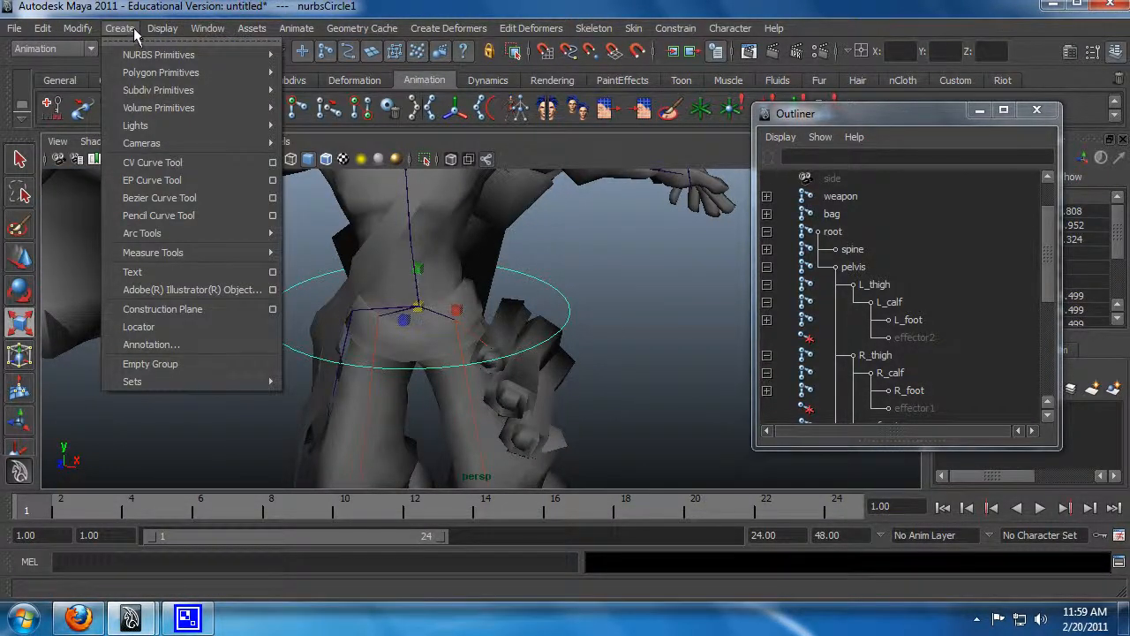
mouse_move(75, 31)
click(124, 90)
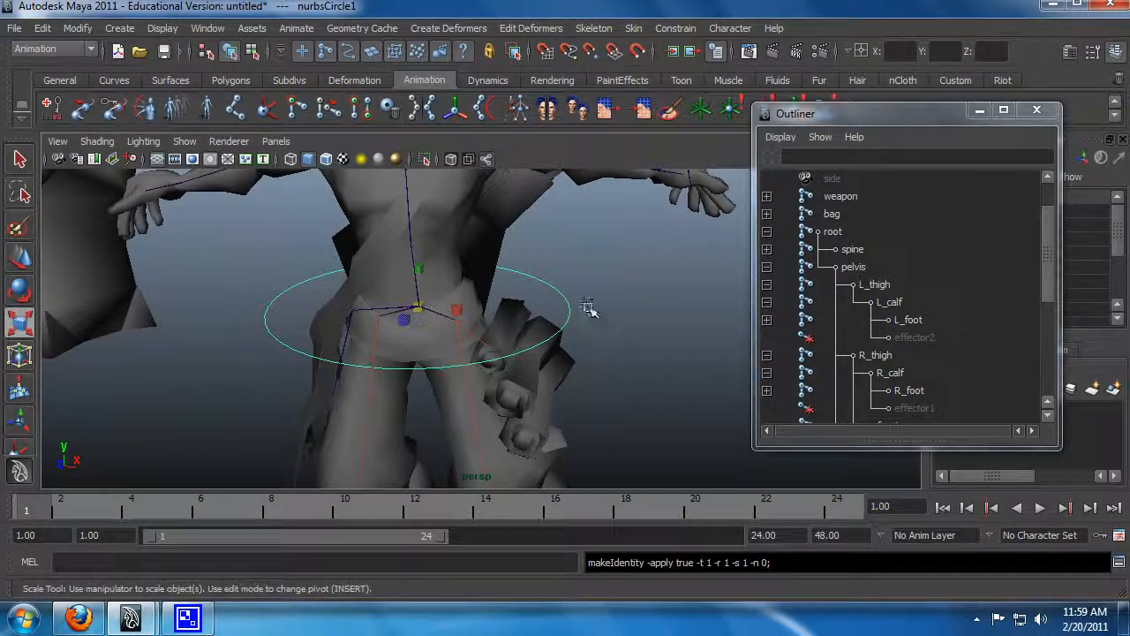
Step: Apply an Orient constraint from the hip circle to the pelvis joint
mouse_move(649, 329)
alt+mouse_down()
mouse_move(609, 336)
mouse_move(577, 323)
mouse_move(641, 327)
alt+mouse_up()
key(q)
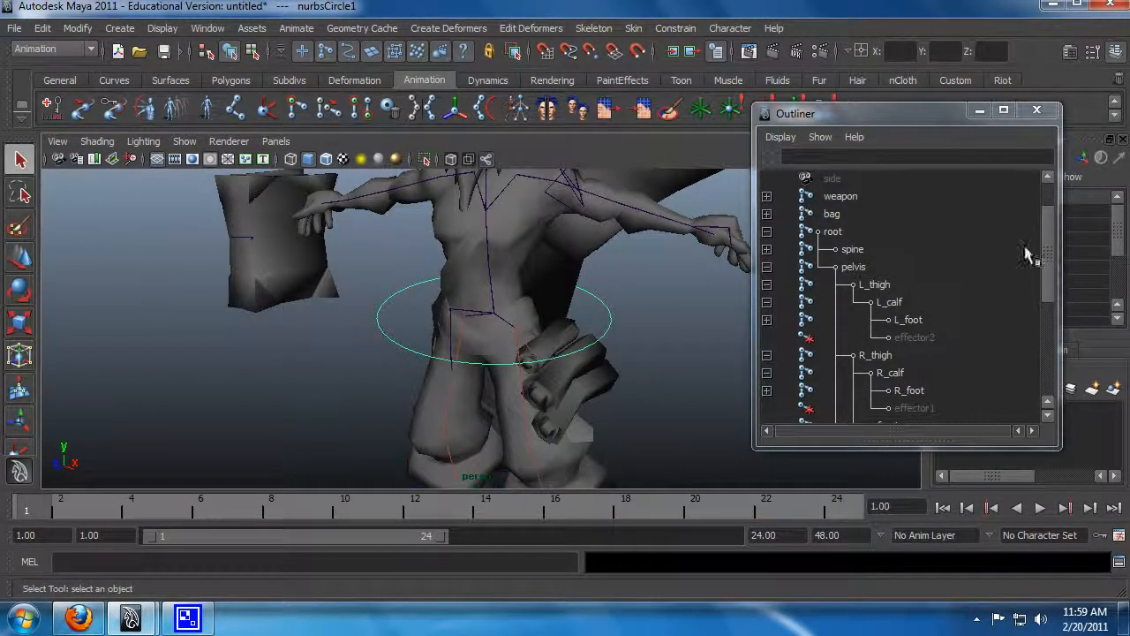
drag(1044, 254, 1047, 228)
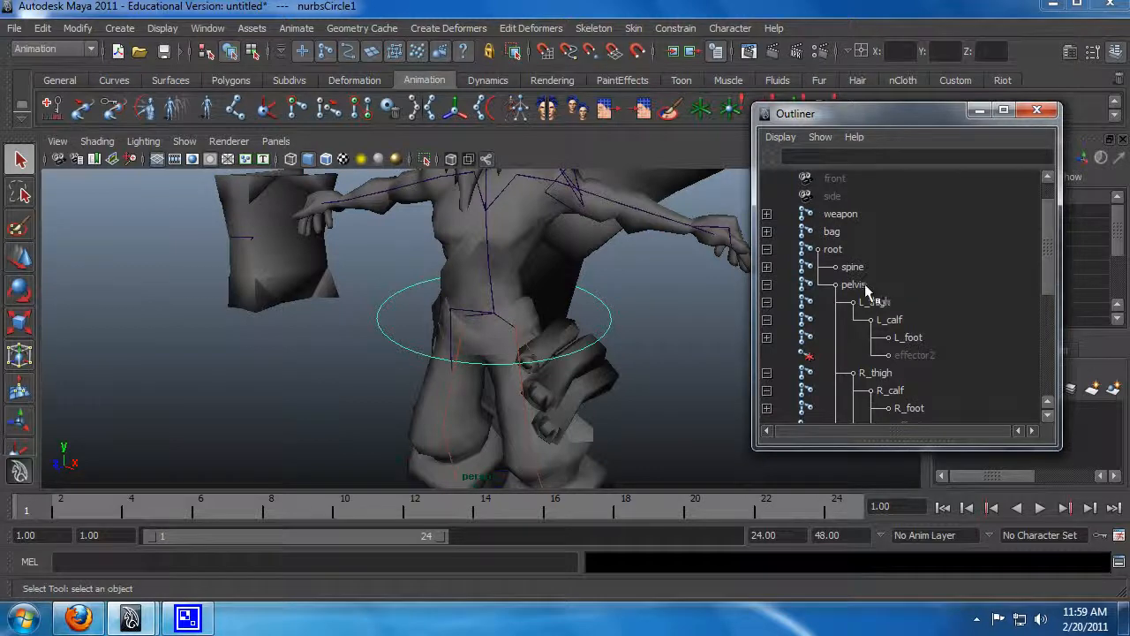
scroll(865, 289, down, 3)
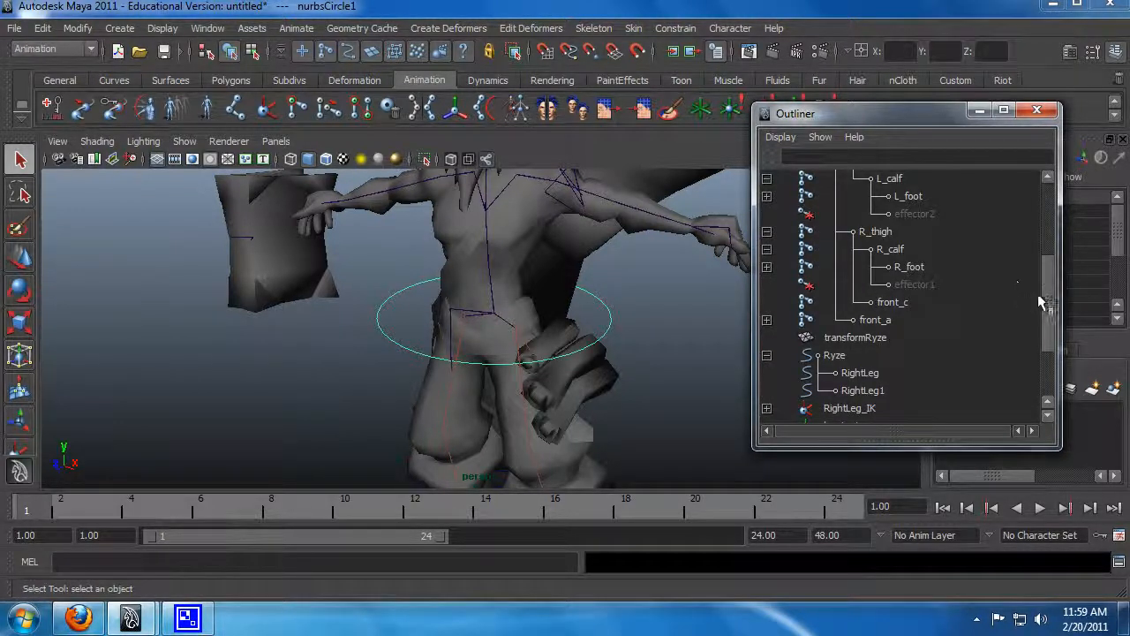
drag(1038, 300, 1046, 227)
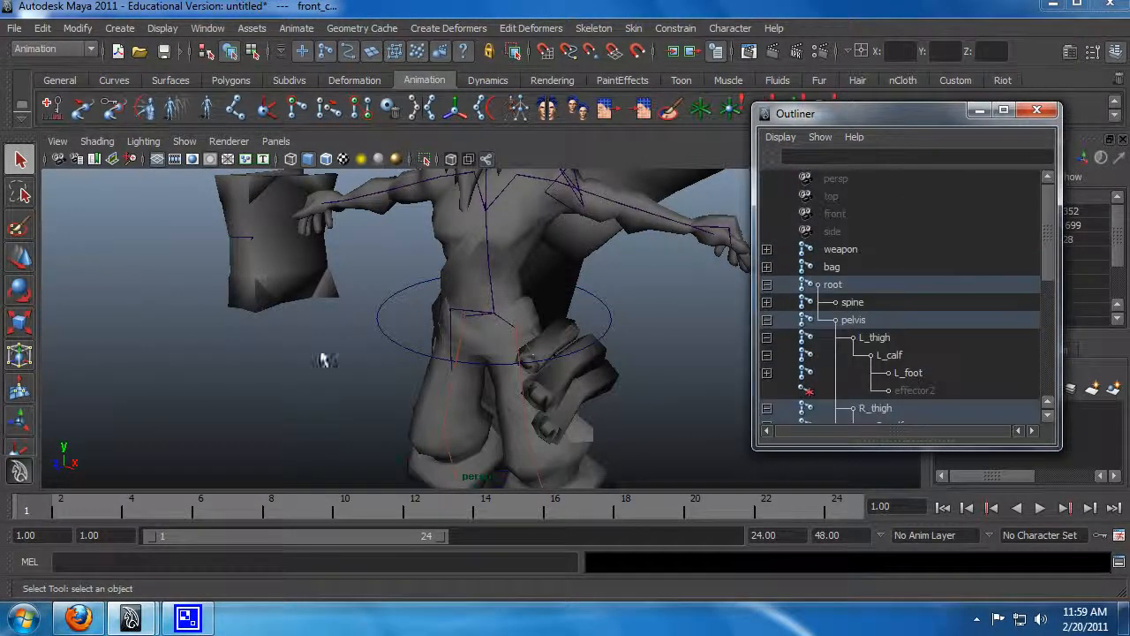
click(404, 311)
ctrl+click(870, 319)
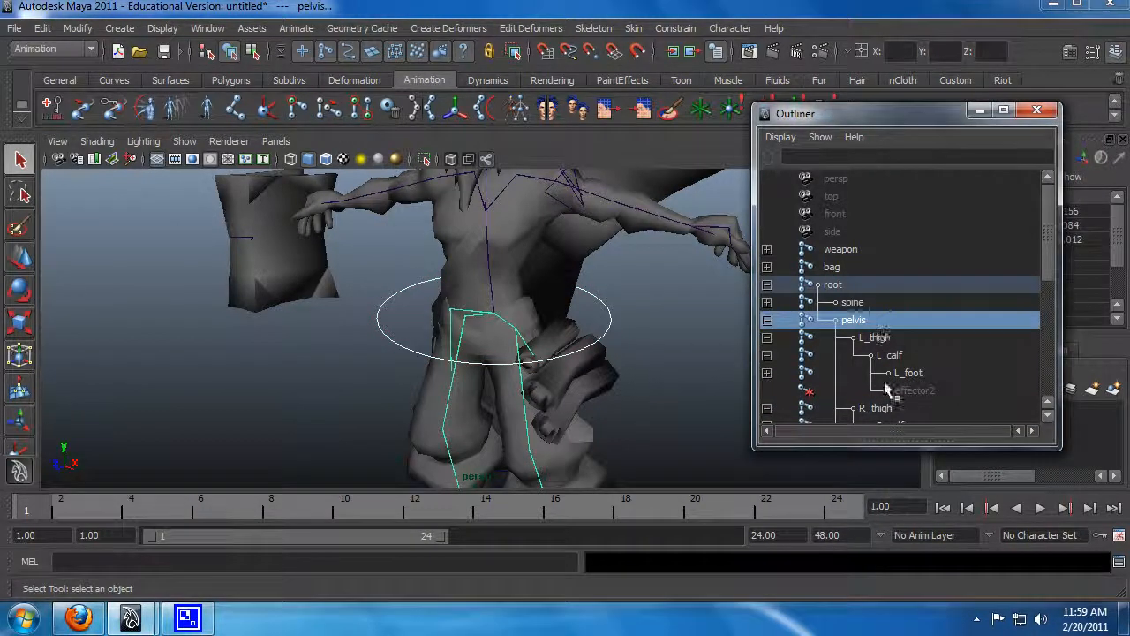
click(664, 30)
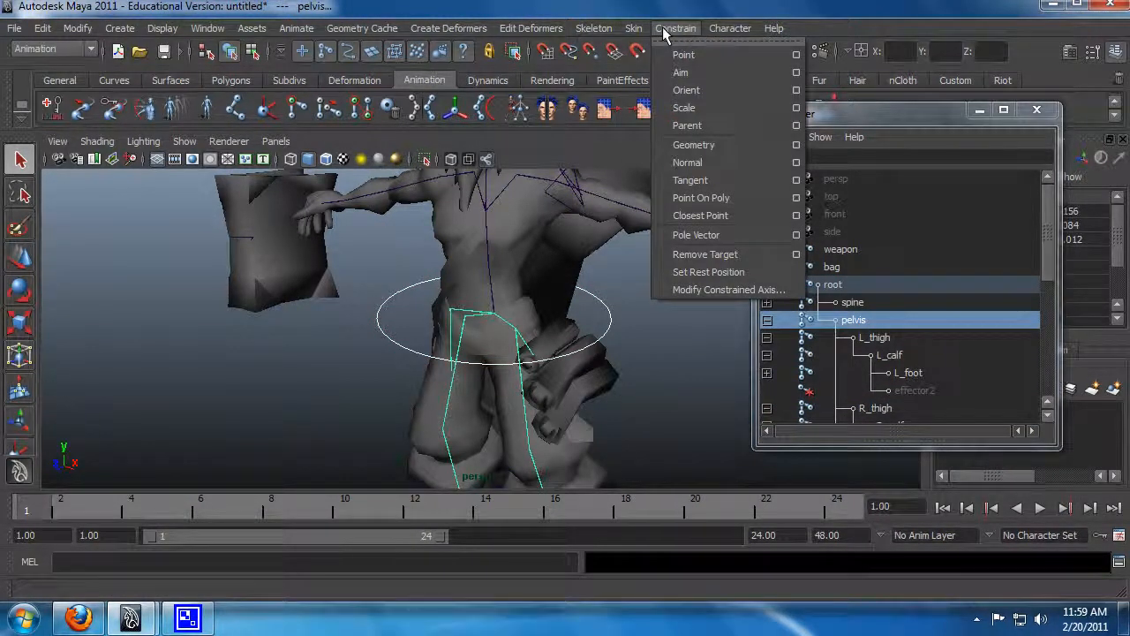
click(699, 88)
Step: Test the pelvis orient constraint by rotating the hip circle, and check the legs and the Ryze base control
click(393, 327)
key(e)
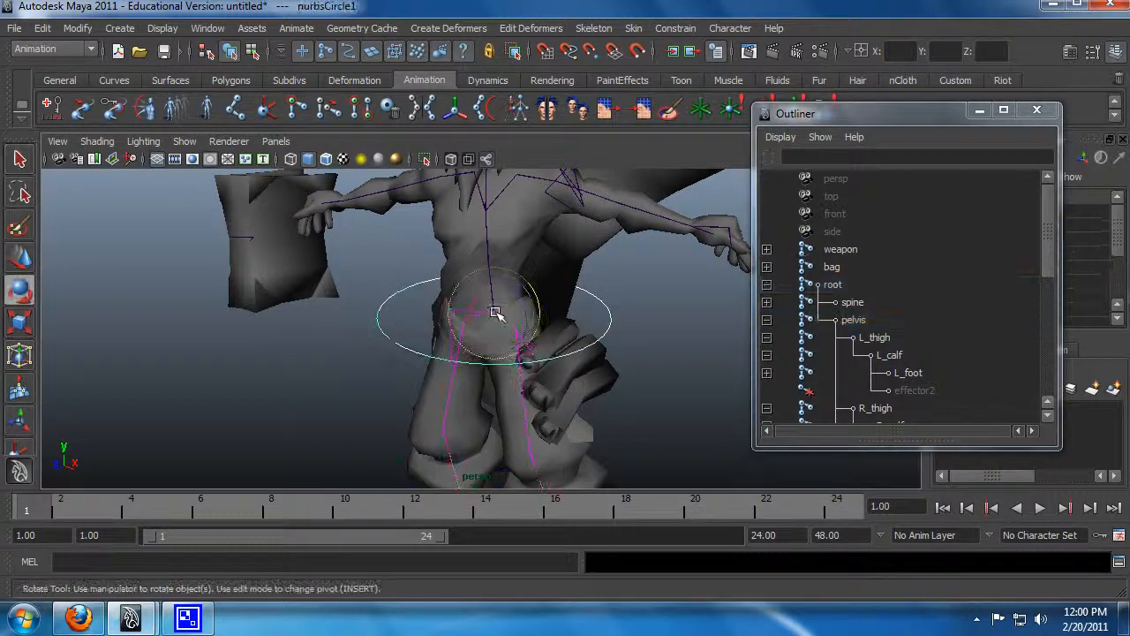
drag(479, 303, 571, 259)
alt+right_drag(647, 290, 622, 295)
alt+middle_drag(623, 295, 550, 306)
key(q)
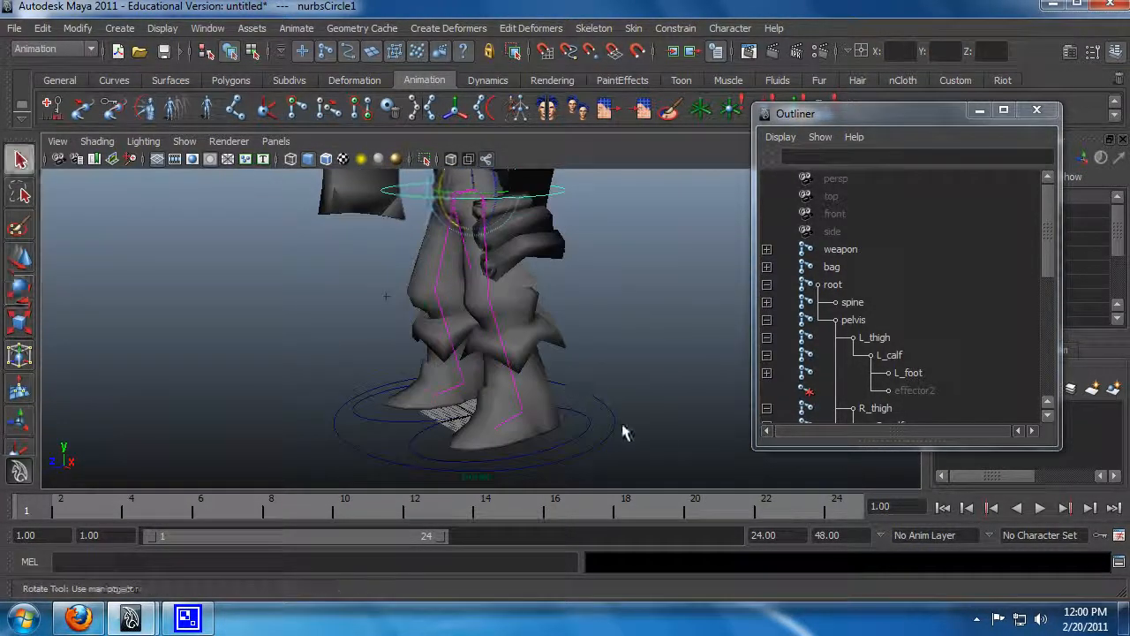
drag(632, 424, 602, 388)
alt+middle_drag(579, 270, 595, 338)
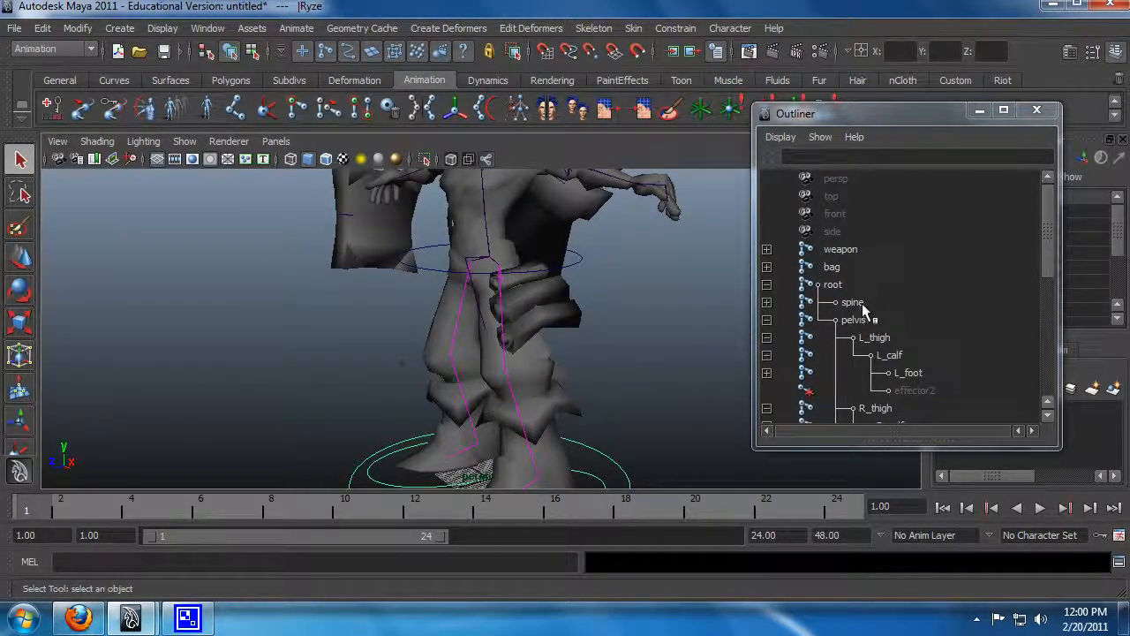
Step: Test-rotate the root joint to see how it drives the body, and undo the rotation
click(839, 285)
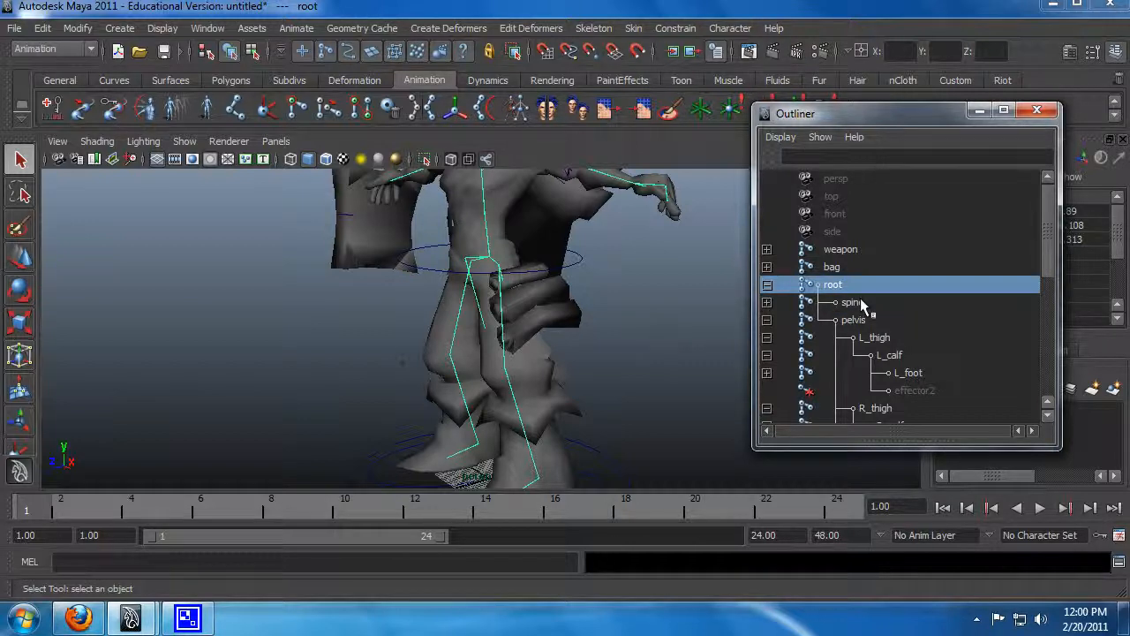
key(e)
drag(471, 226, 459, 261)
key(ctrl+z)
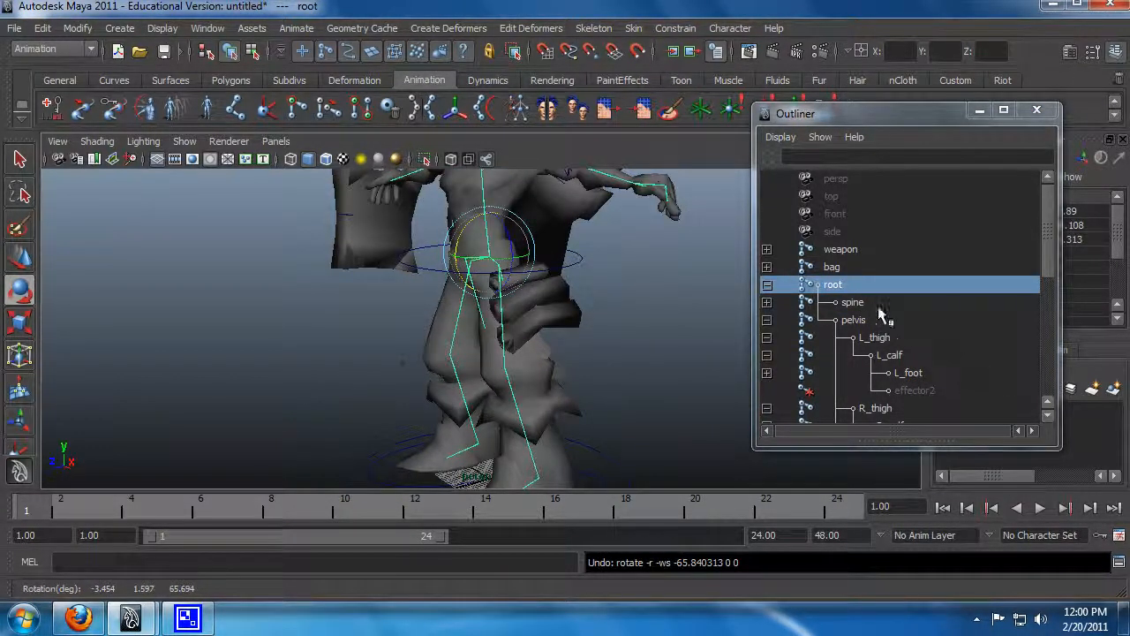
key(q)
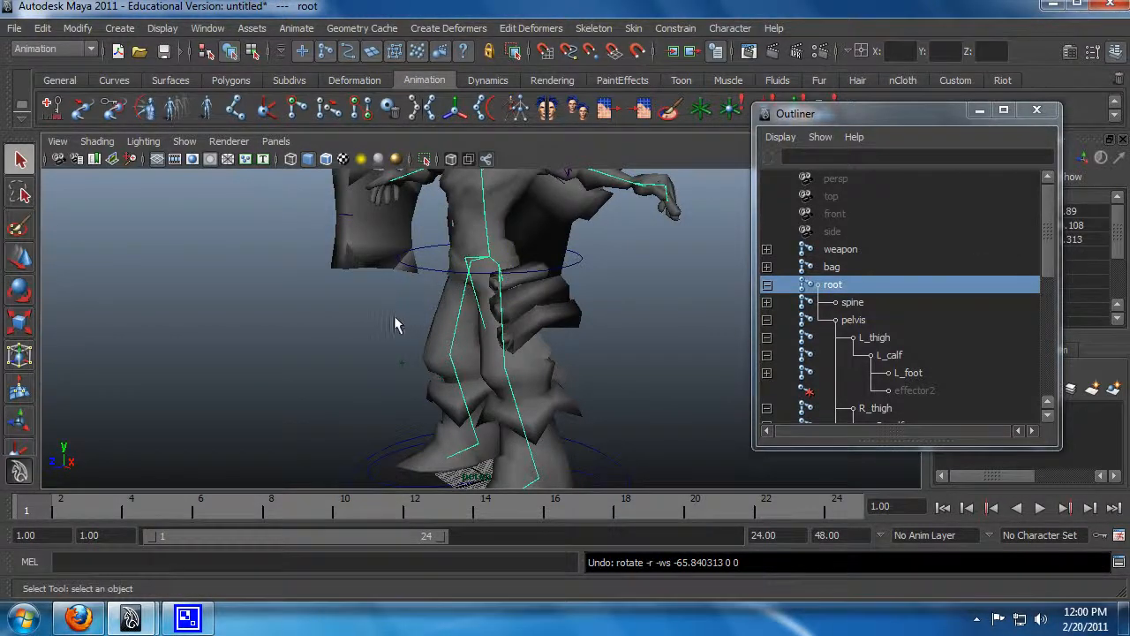
Step: Rename the circle around the waist as Hip and parent it under the Ryze control
alt+drag(394, 315, 383, 300)
click(397, 256)
alt+drag(670, 292, 711, 338)
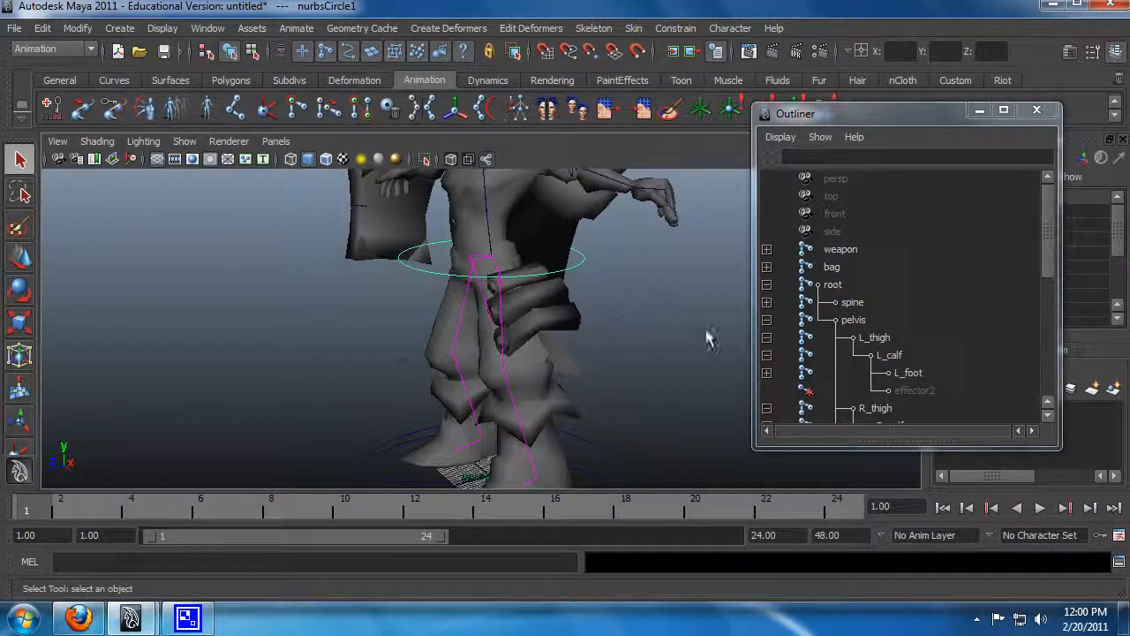
drag(1045, 223, 1045, 328)
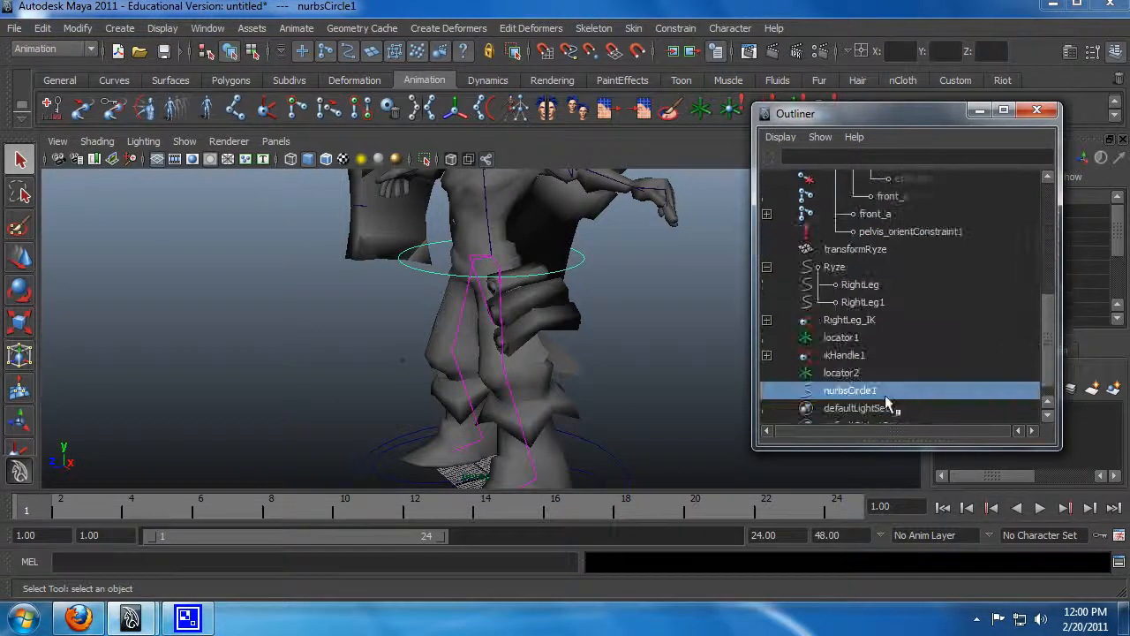
double_click(855, 390)
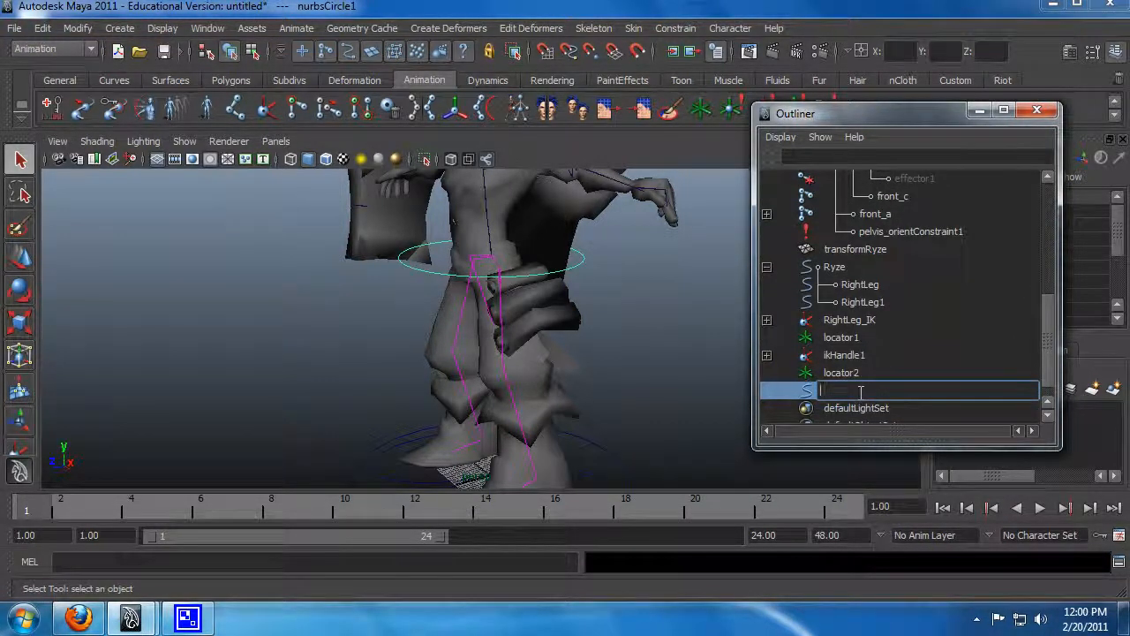
key(Return)
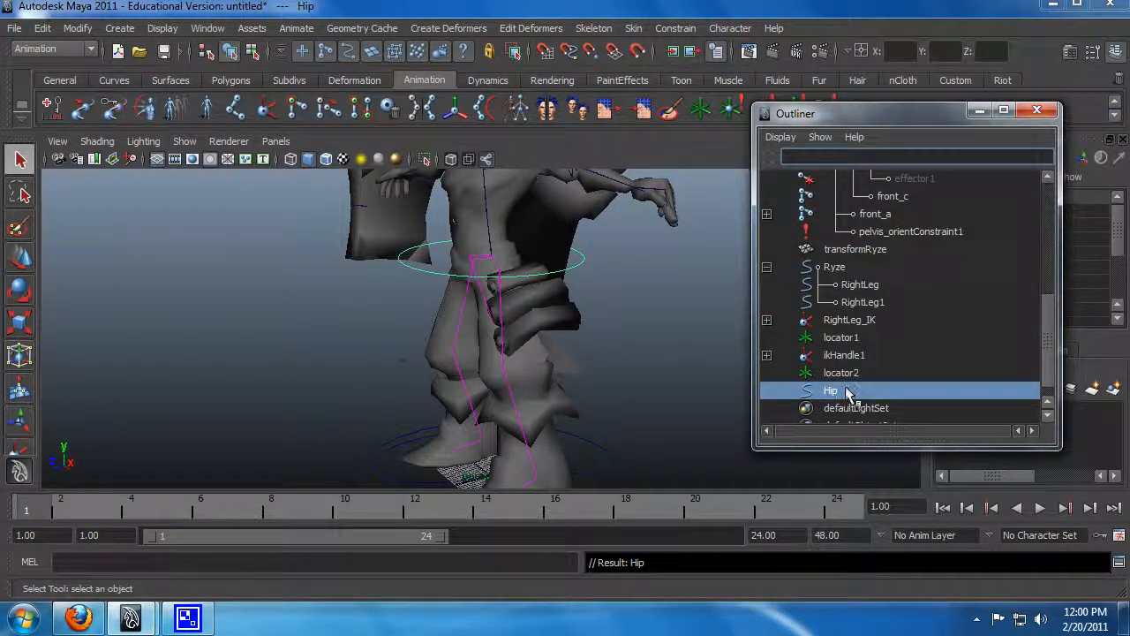
middle_drag(839, 394, 847, 276)
middle_drag(847, 276, 846, 267)
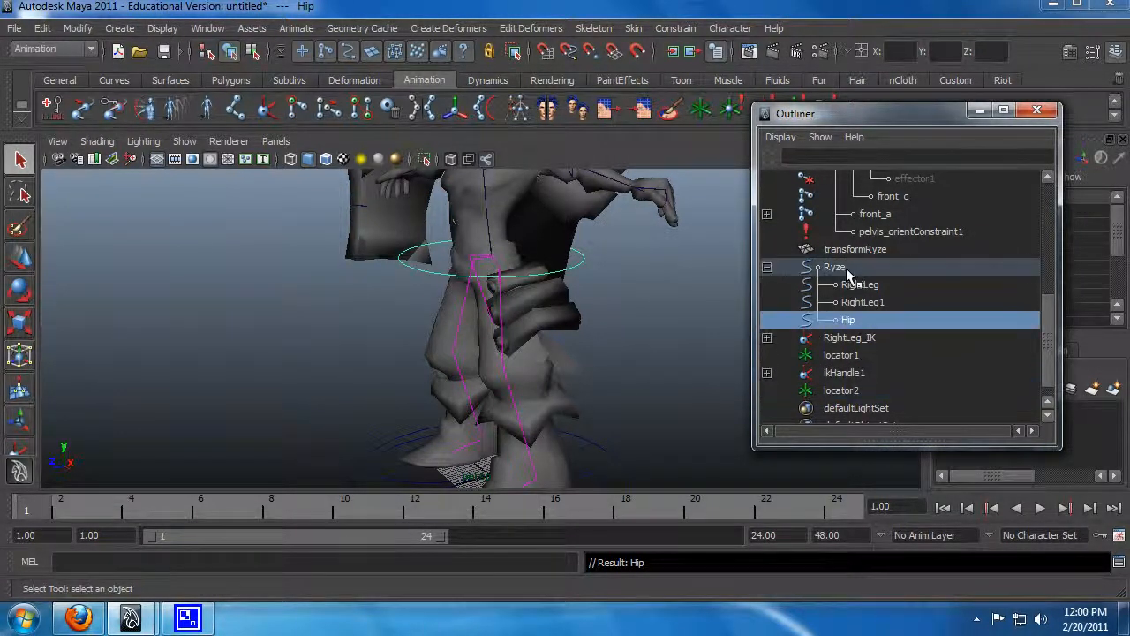
Step: Apply a Parent constraint from the Hip circle to the root joint
alt+drag(459, 291, 364, 284)
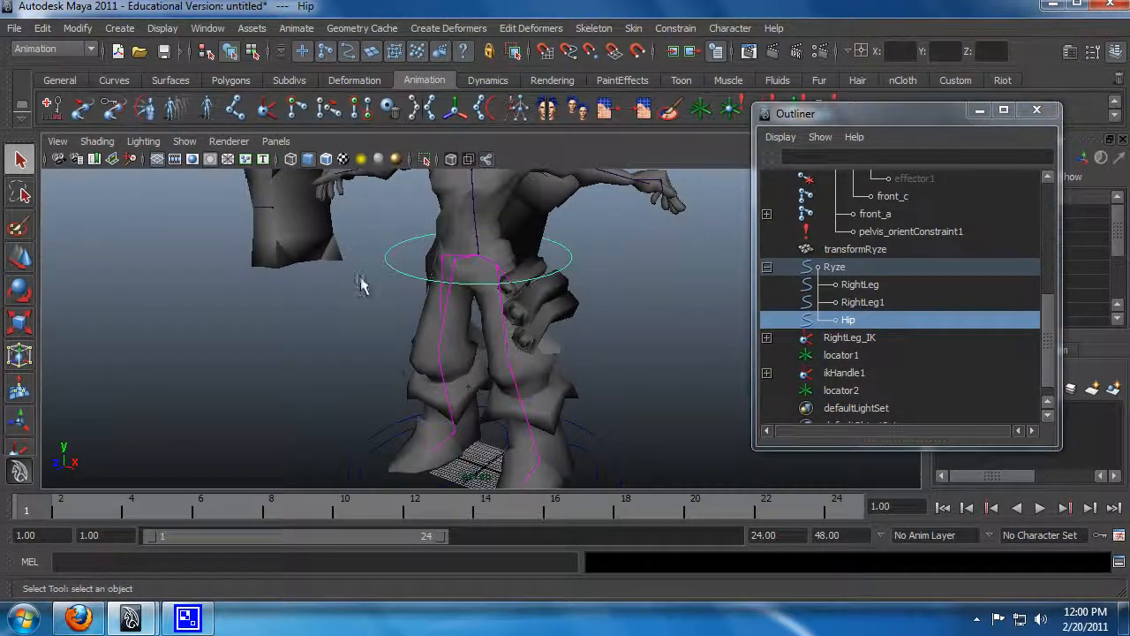
alt+drag(551, 289, 495, 275)
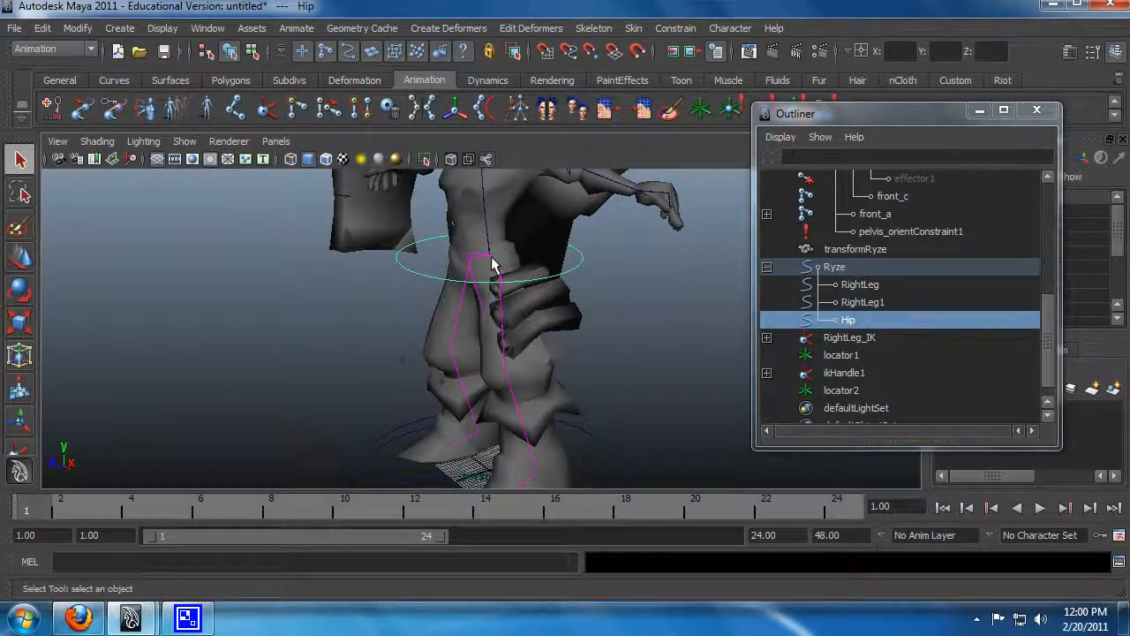
click(1048, 334)
drag(1049, 334, 1050, 257)
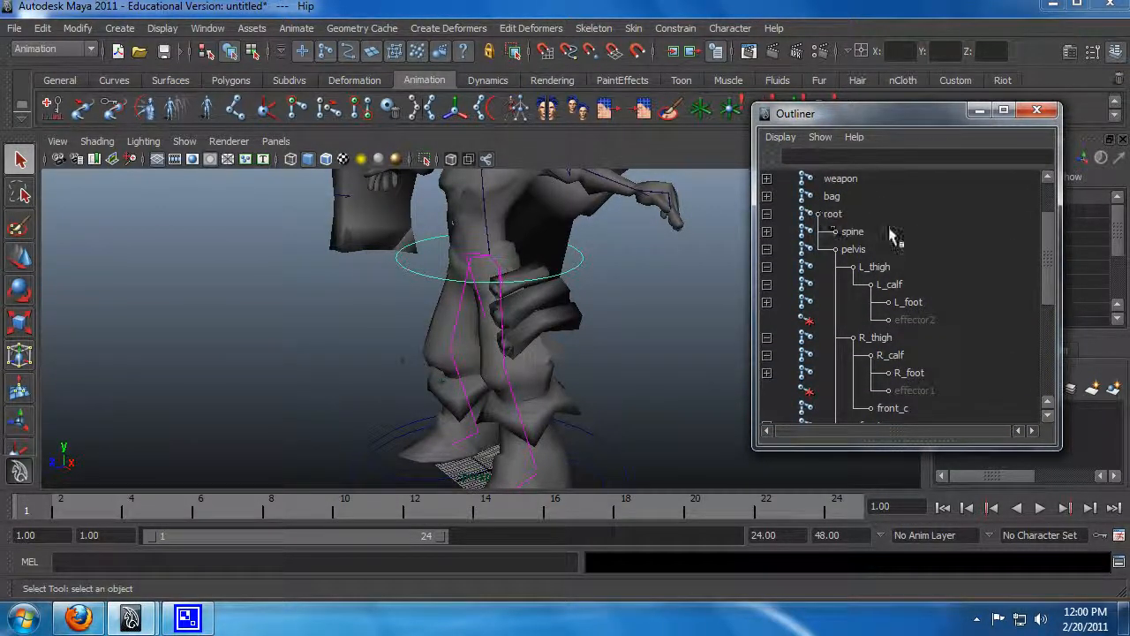
mouse_move(1047, 247)
mouse_down()
mouse_move(1047, 271)
mouse_move(1050, 229)
mouse_up()
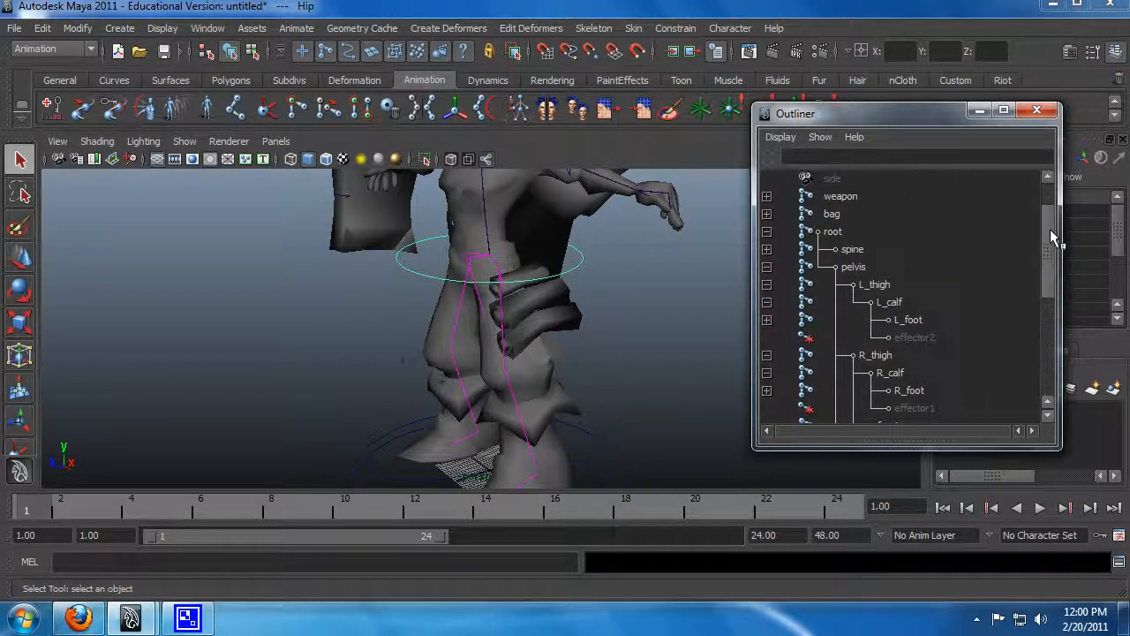
click(833, 229)
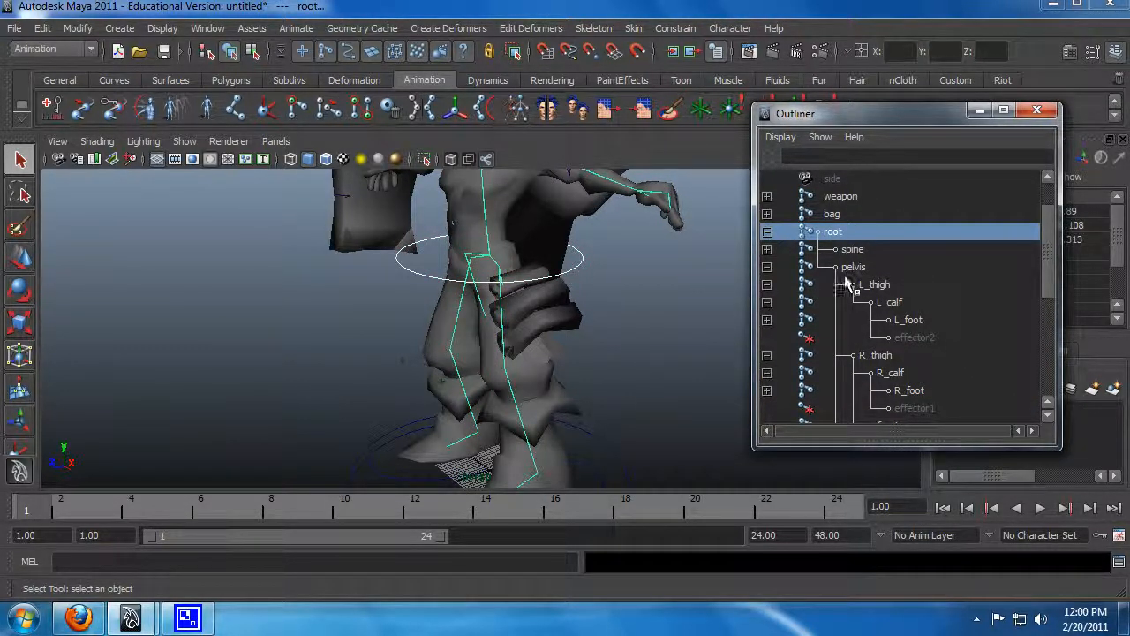
click(730, 29)
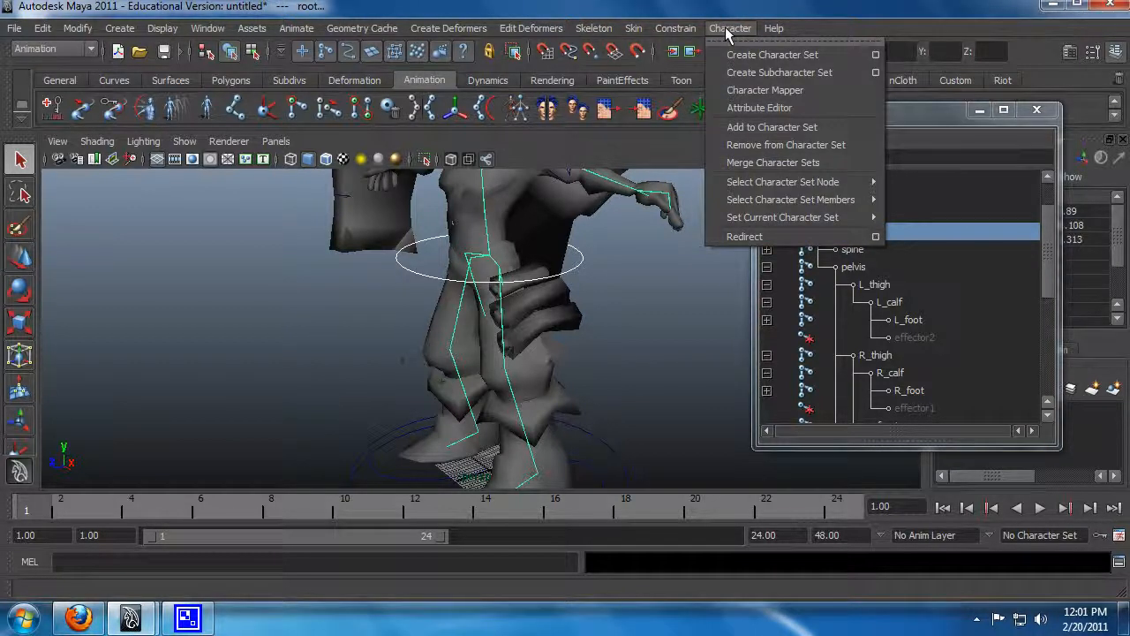
mouse_move(694, 32)
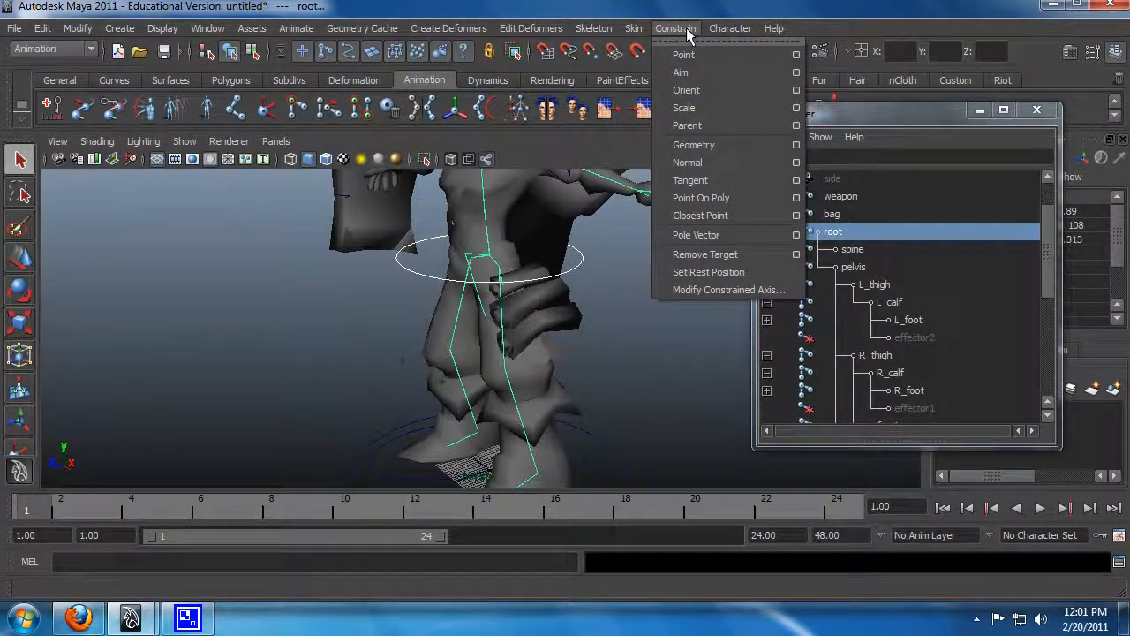
click(709, 125)
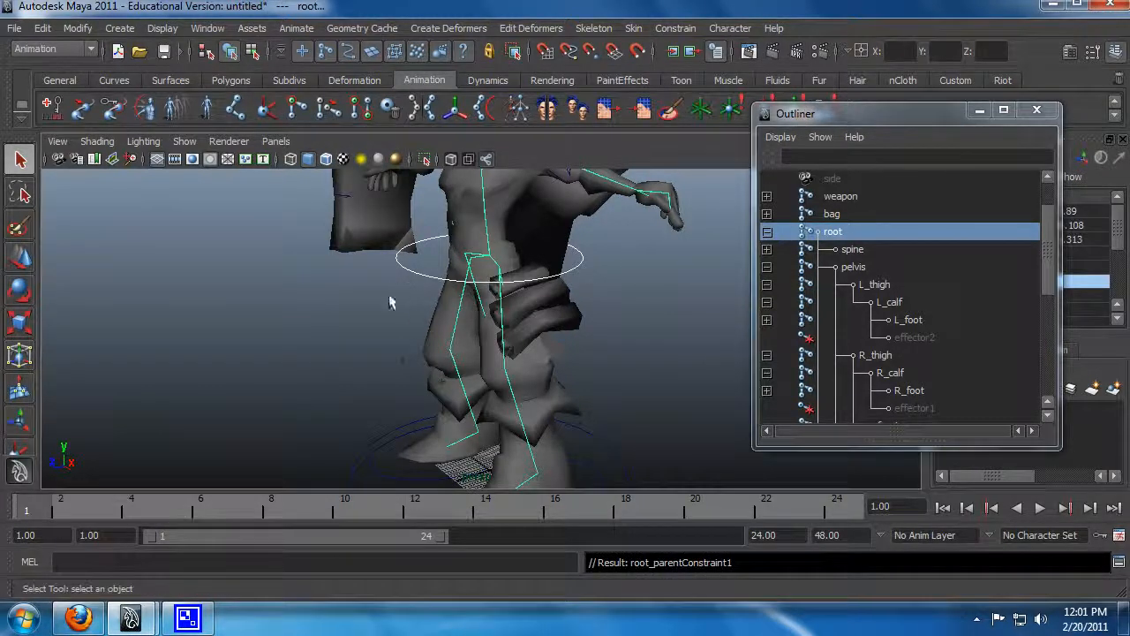
Step: Test the root joint's Parent constraint by rotating the Hip circle, and undo the rotation
click(424, 269)
key(e)
mouse_move(480, 253)
mouse_down()
mouse_move(512, 264)
mouse_move(456, 276)
mouse_move(484, 216)
mouse_move(455, 268)
mouse_move(449, 232)
mouse_move(480, 235)
mouse_up()
key(ctrl+z)
key(ctrl+z)
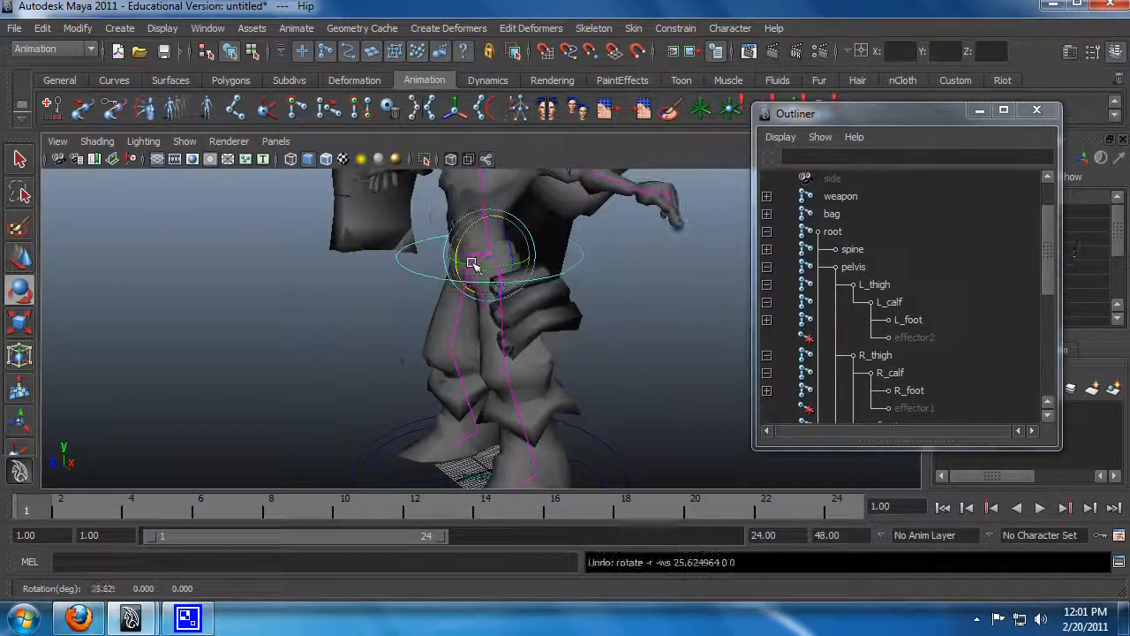
Step: Test-move the Hip circle vertically to check how the body and legs follow, and undo the move
alt+drag(427, 302, 477, 309)
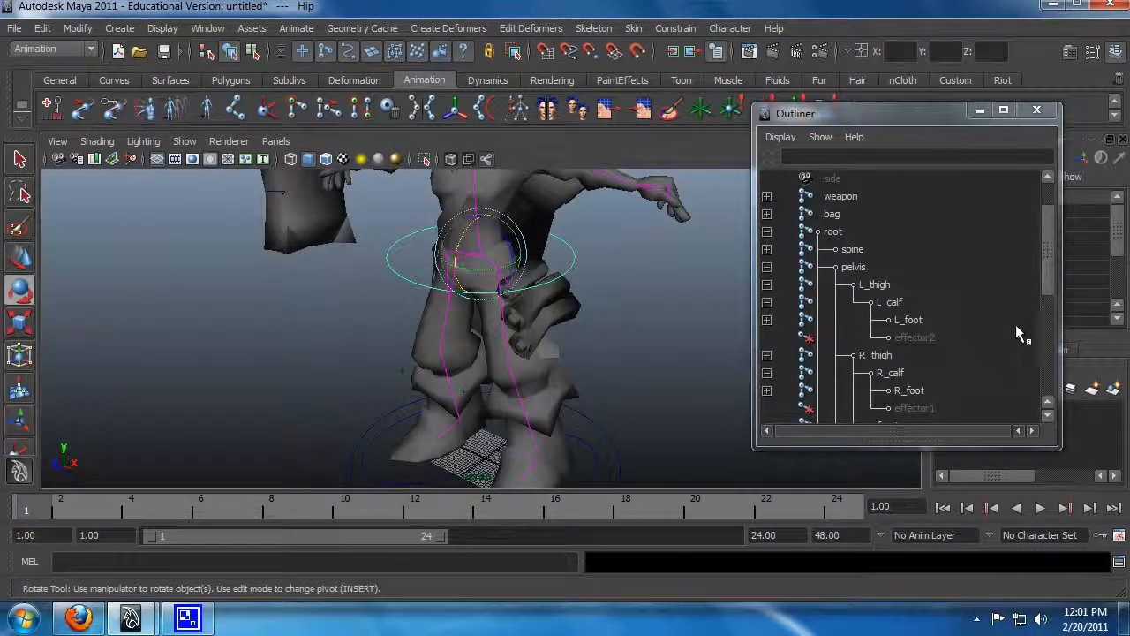
drag(1041, 243, 1050, 222)
alt+drag(600, 306, 497, 323)
key(w)
key(ctrl+z)
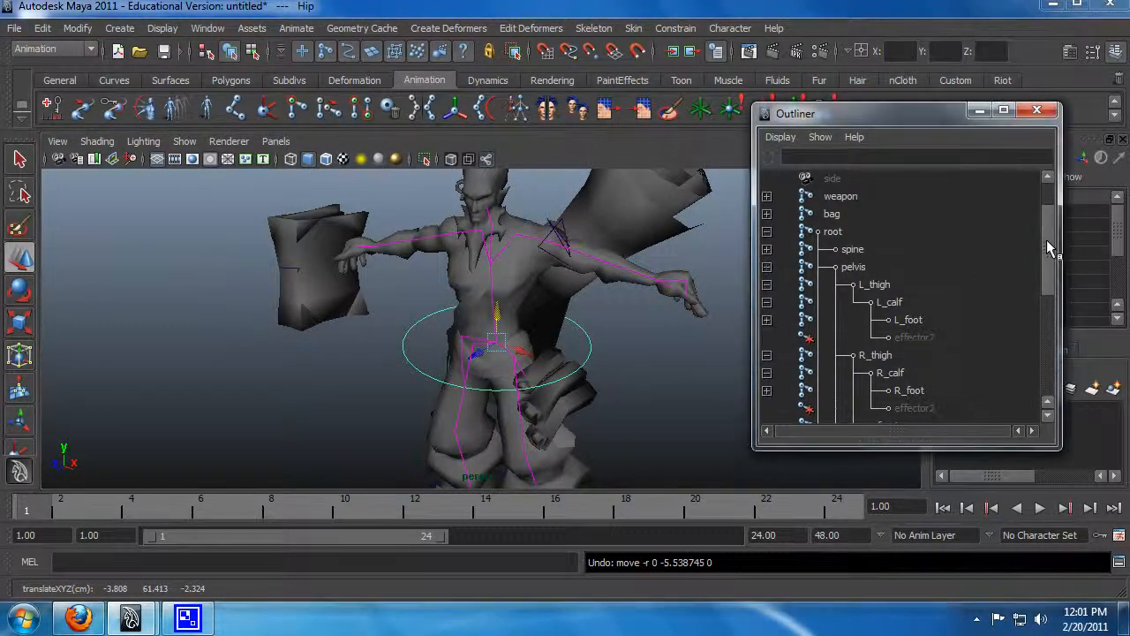
Step: Review the constraints under the root joint, test-lift the Hip circle, and undo the move
drag(1046, 242, 1049, 270)
click(843, 197)
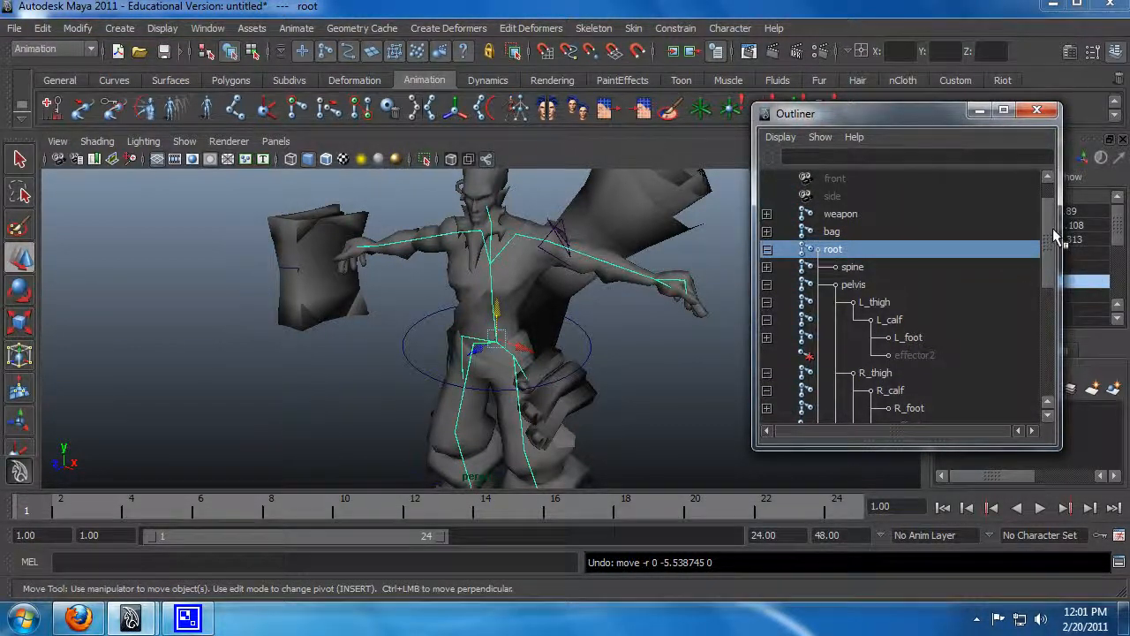
drag(1052, 228, 1054, 288)
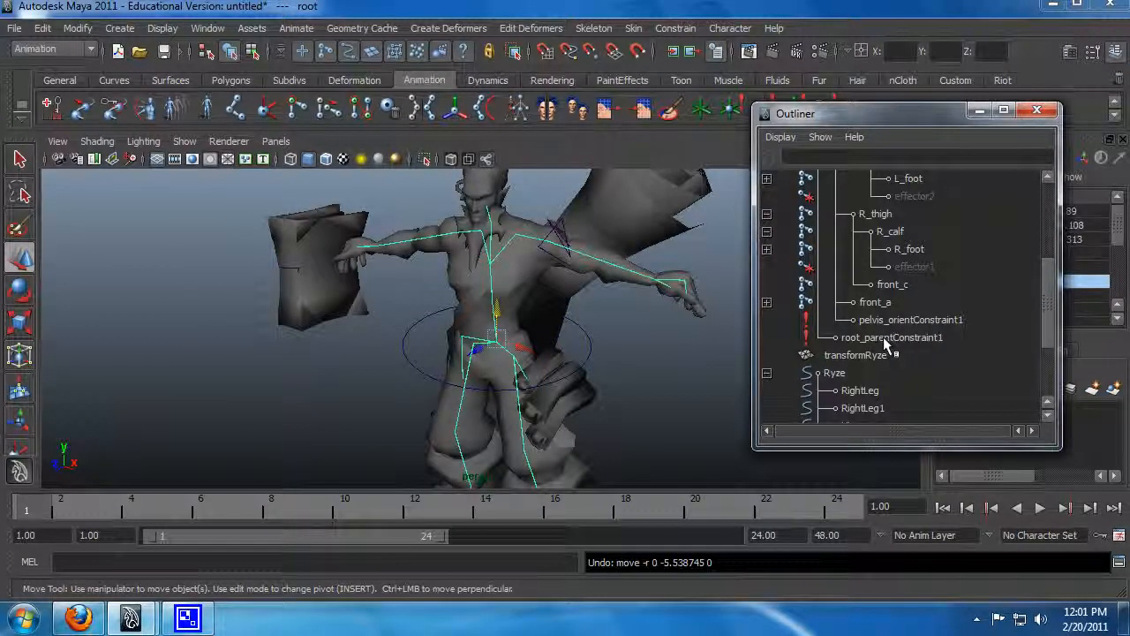
drag(1048, 312, 1037, 360)
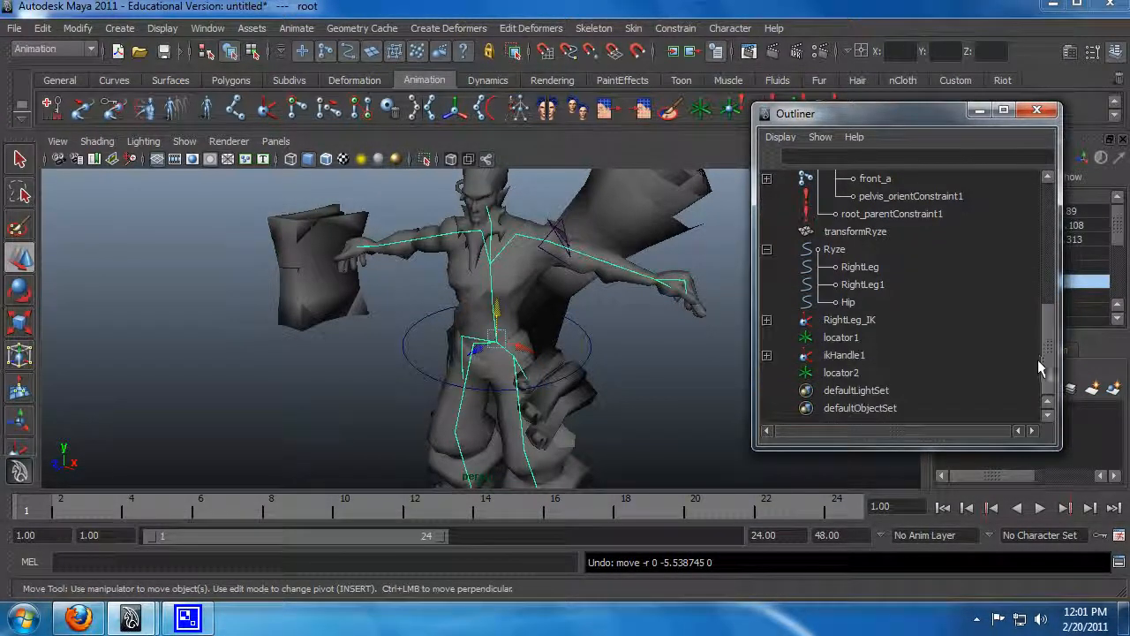
click(582, 333)
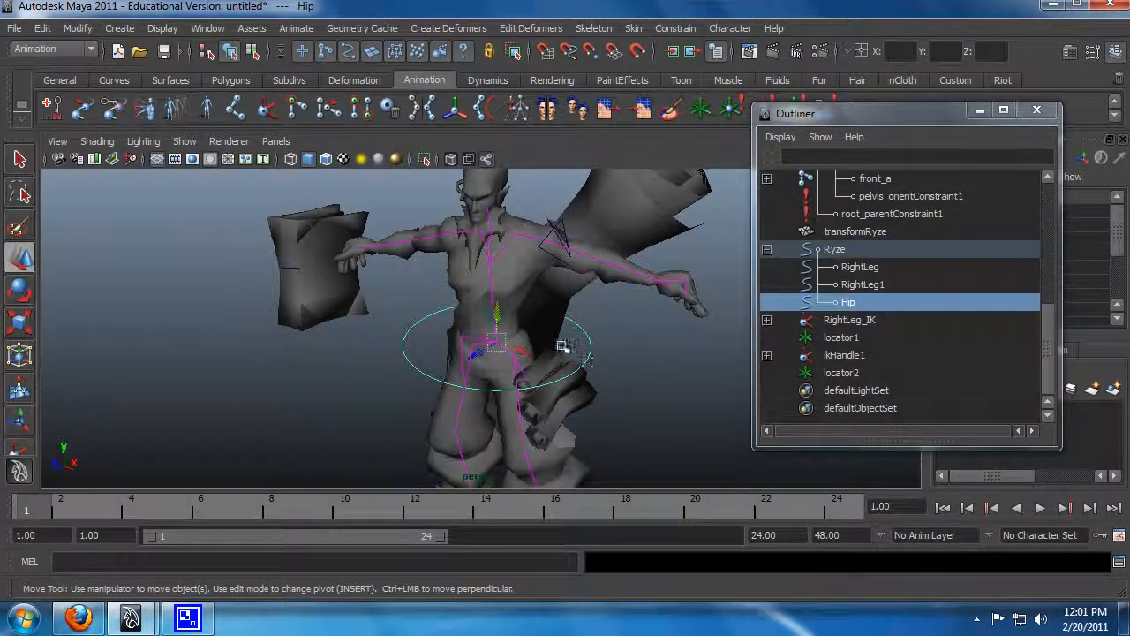
drag(497, 317, 495, 253)
key(ctrl+z)
alt+drag(631, 326, 638, 373)
key(ctrl+z)
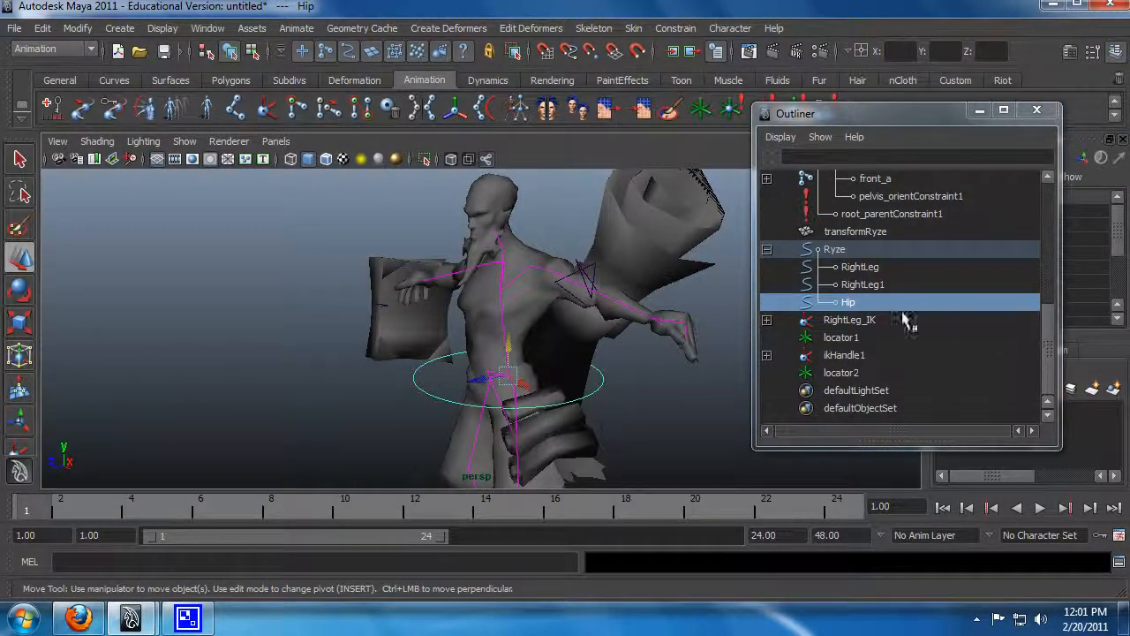
Step: Undo the recent operations back through the Parent constraint applied to the root joint
scroll(935, 292, up, 4)
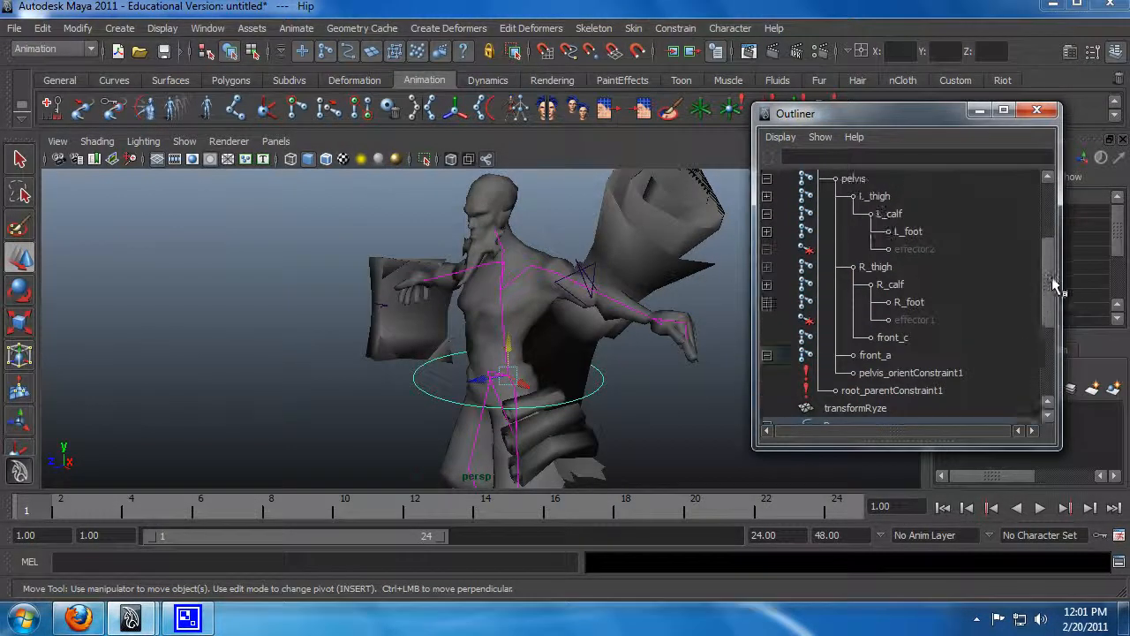
click(849, 181)
click(853, 213)
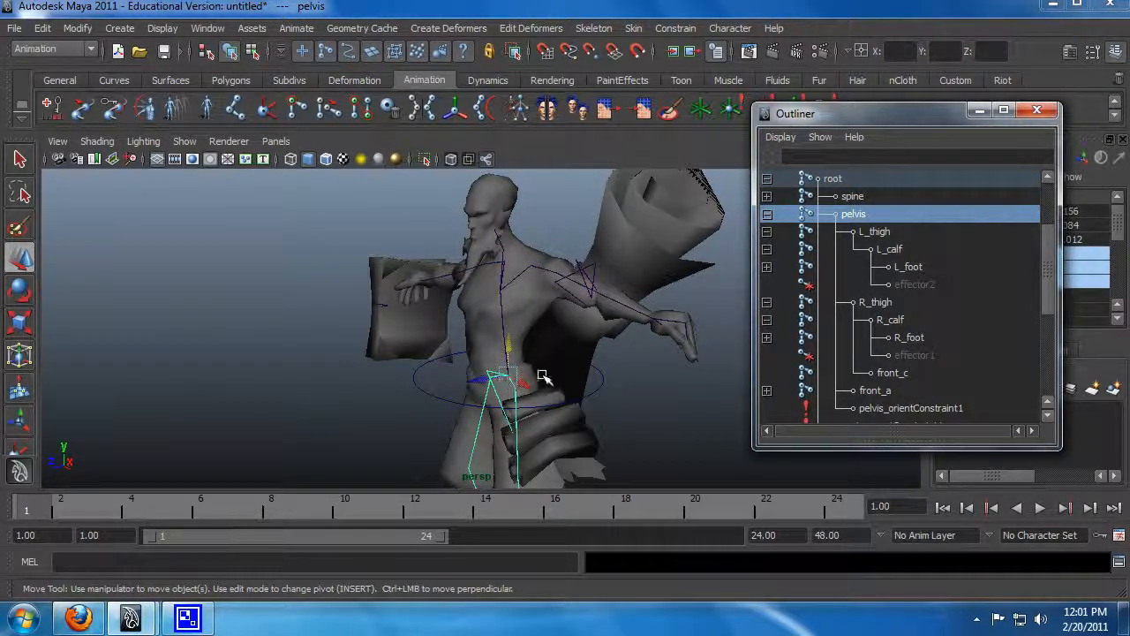
key(ctrl+z)
key(ctrl+z)
key(ctrl+z)
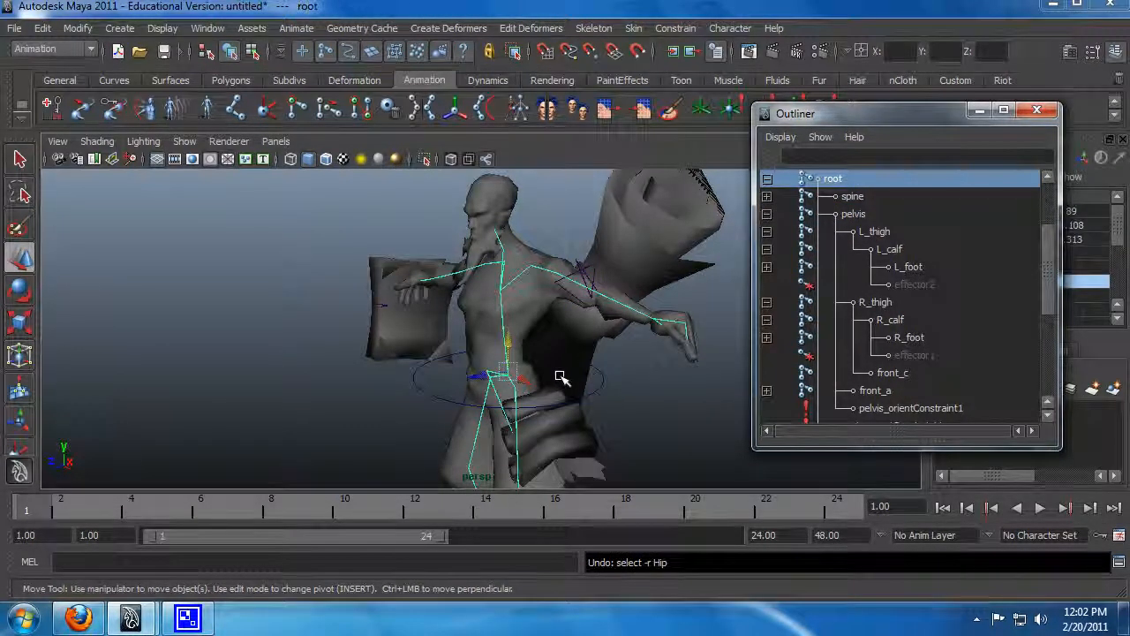
key(ctrl+z)
key(ctrl+z)
key(ctrl+z)
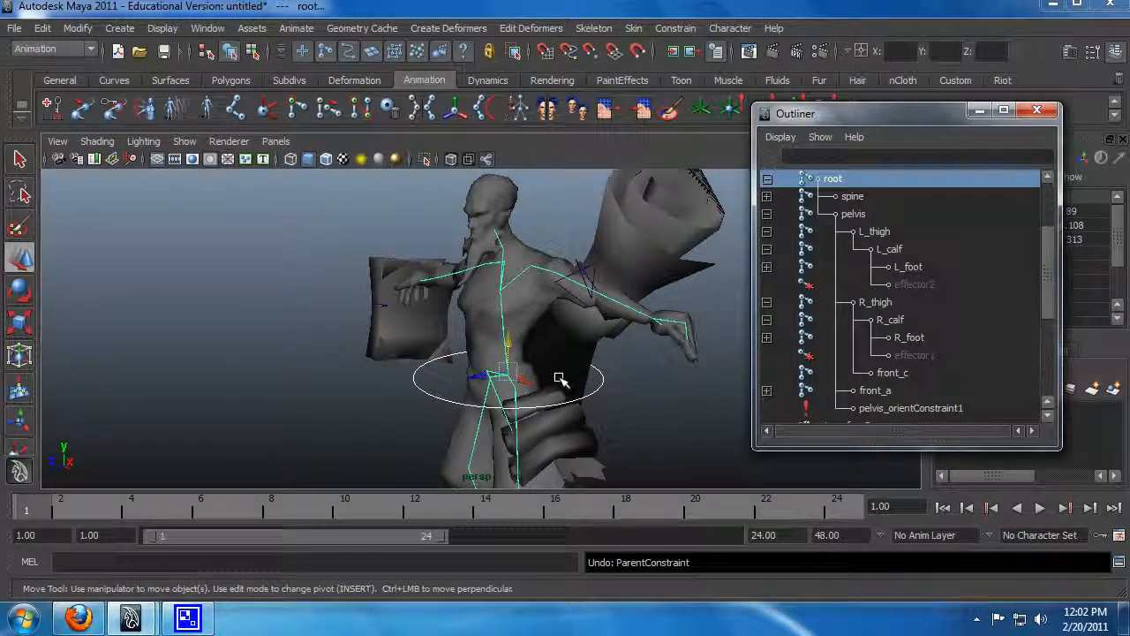
Step: Test-rotate the Hip circle with only the pelvis orient constraint active, and undo the rotation
drag(435, 412, 473, 382)
key(e)
key(ctrl+z)
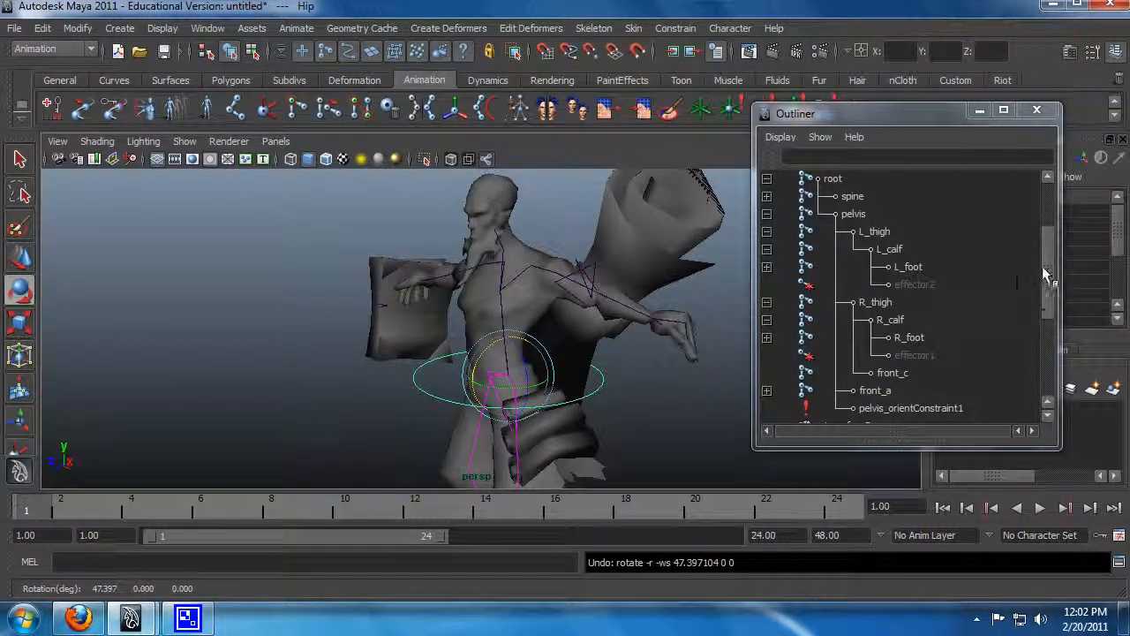
Step: Delete pelvis_orientConstraint1 from under the pelvis joint
drag(1045, 272, 1034, 324)
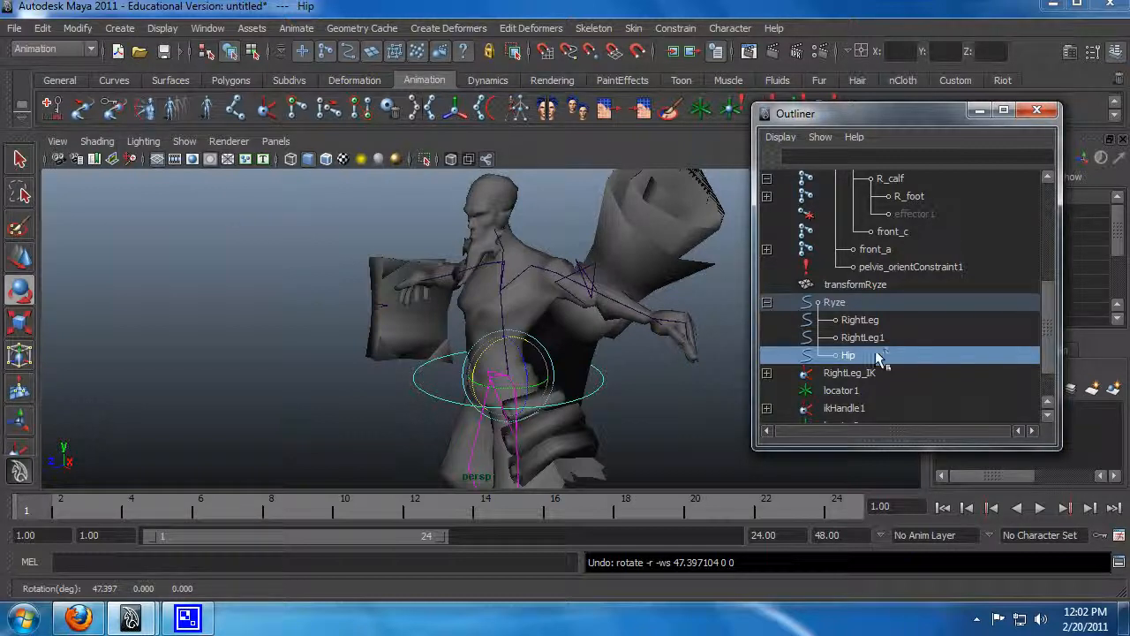
drag(1046, 329, 1046, 250)
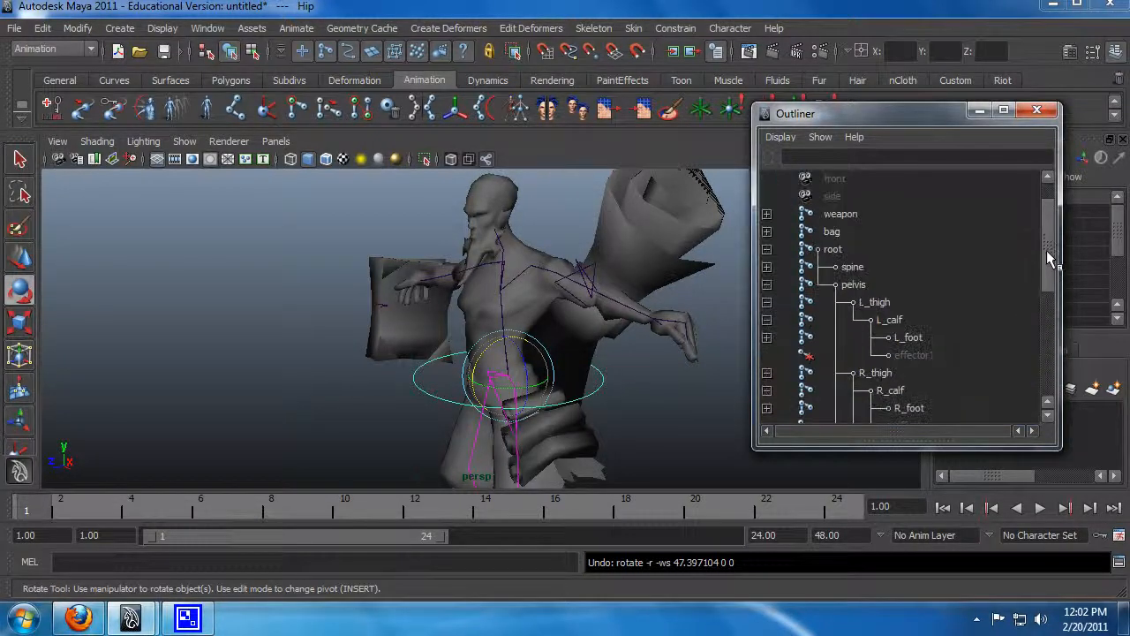
click(870, 288)
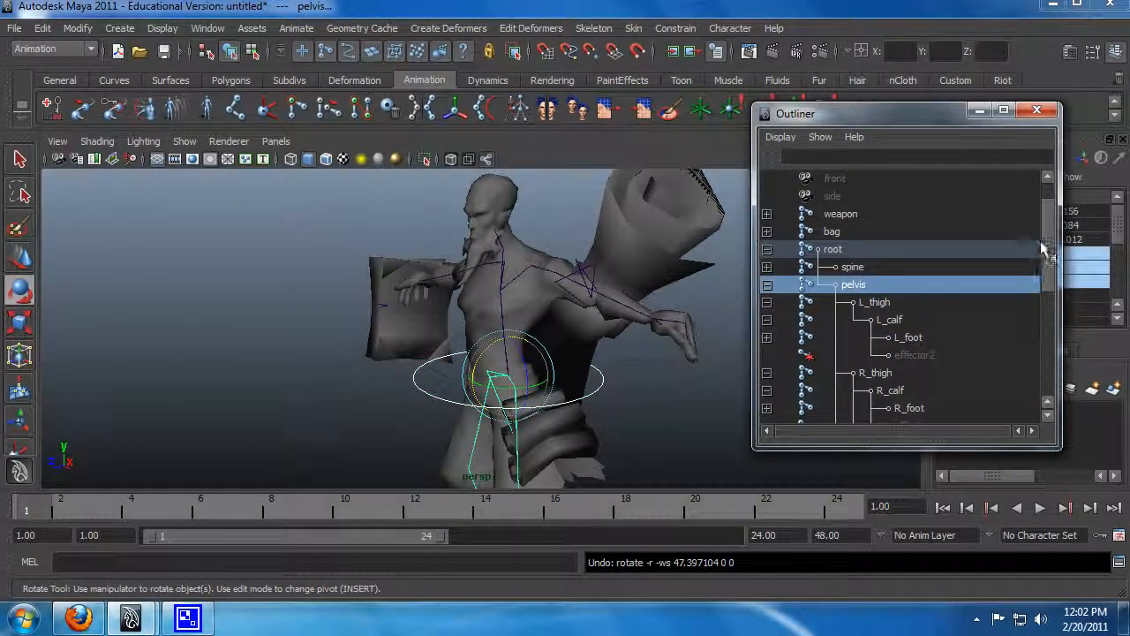
drag(1041, 241, 1041, 274)
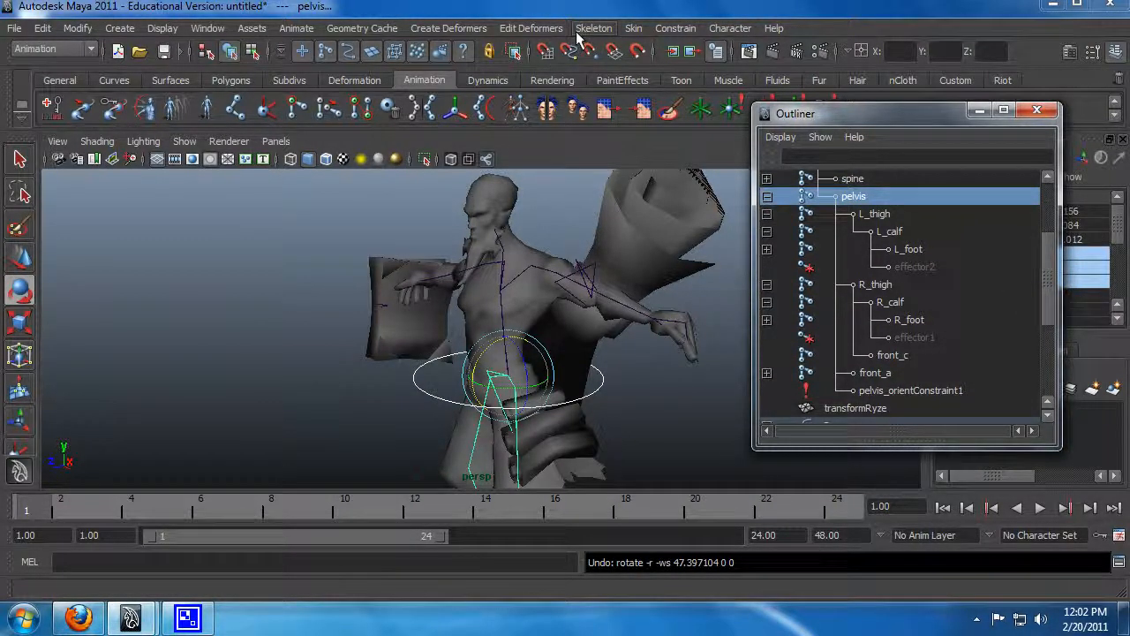
click(927, 391)
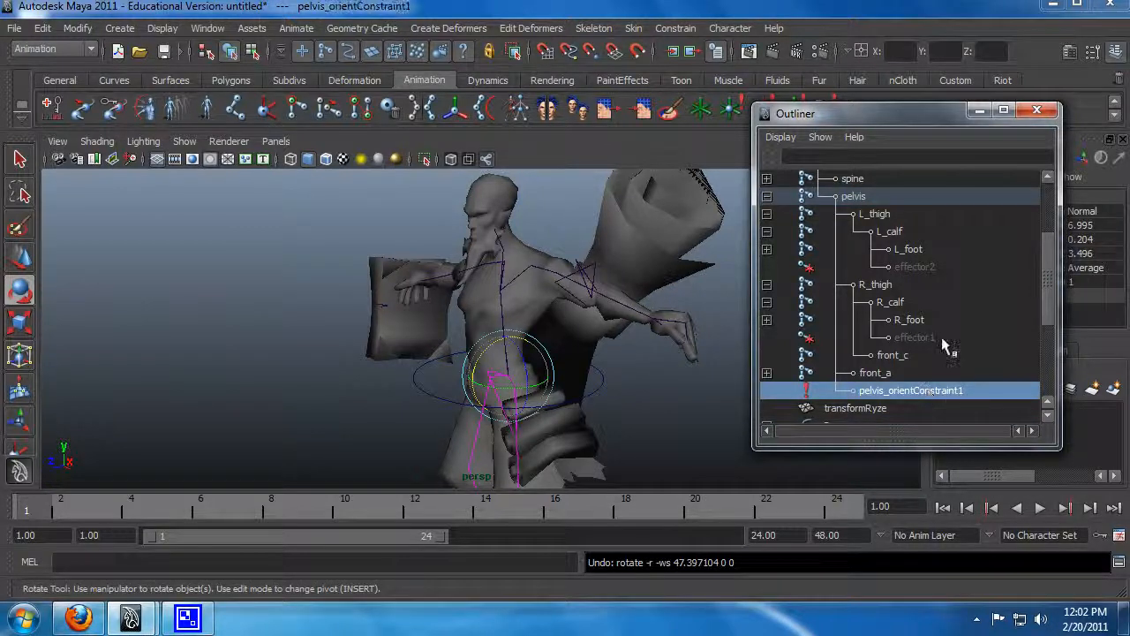
key(Delete)
Step: Apply a Parent constraint from the Hip circle to the pelvis joint
drag(1049, 281, 1051, 248)
click(869, 375)
click(871, 358)
click(857, 302)
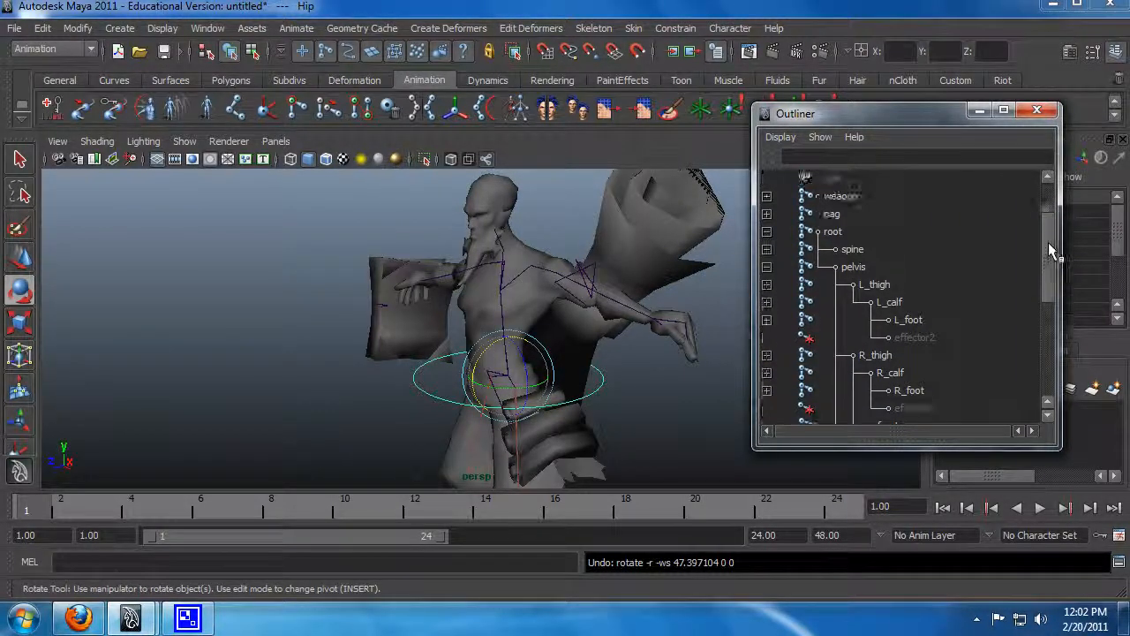
click(853, 267)
click(676, 27)
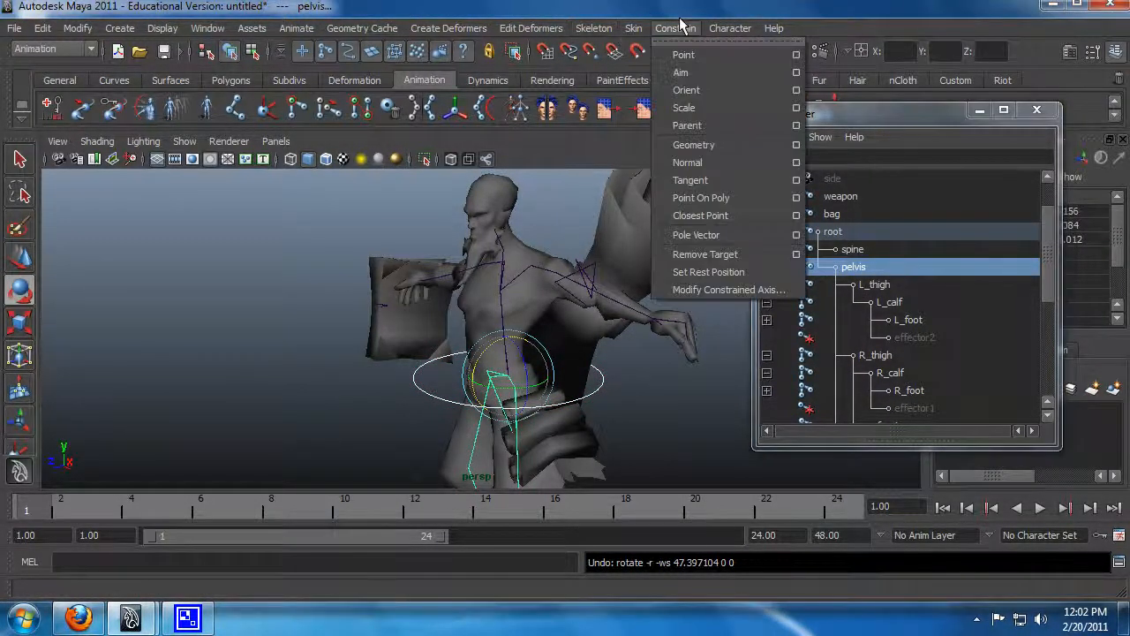
click(720, 125)
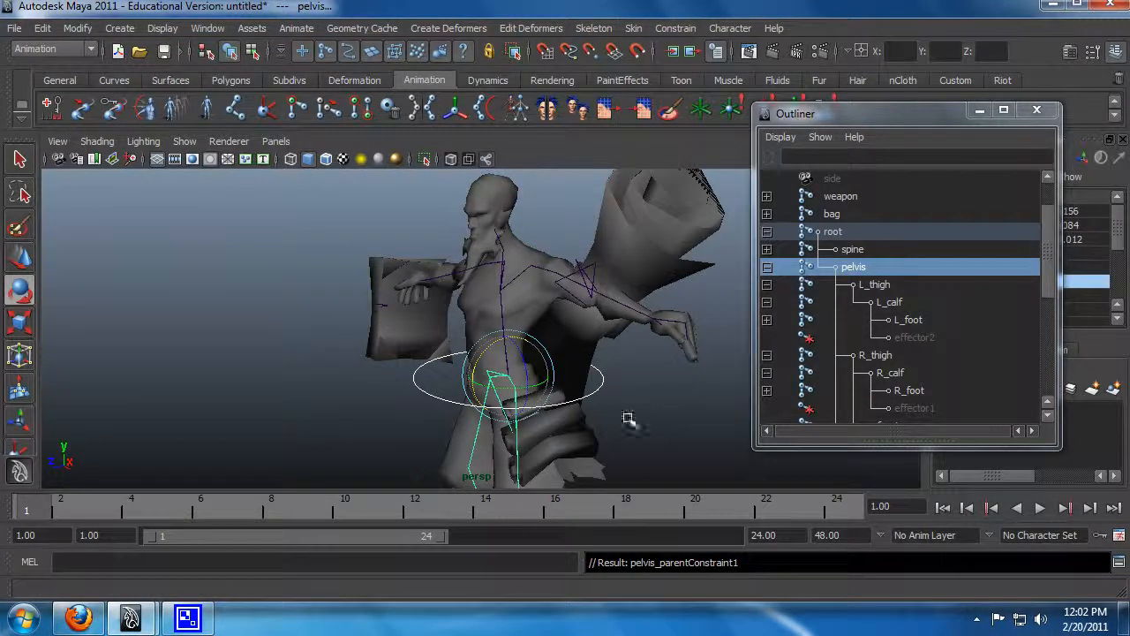
Step: Test the pelvis Parent constraint by rotating and moving the Hip circle, and undo those transforms
click(600, 375)
drag(477, 361, 508, 397)
key(ctrl+z)
key(w)
key(ctrl+z)
key(ctrl+z)
key(ctrl+z)
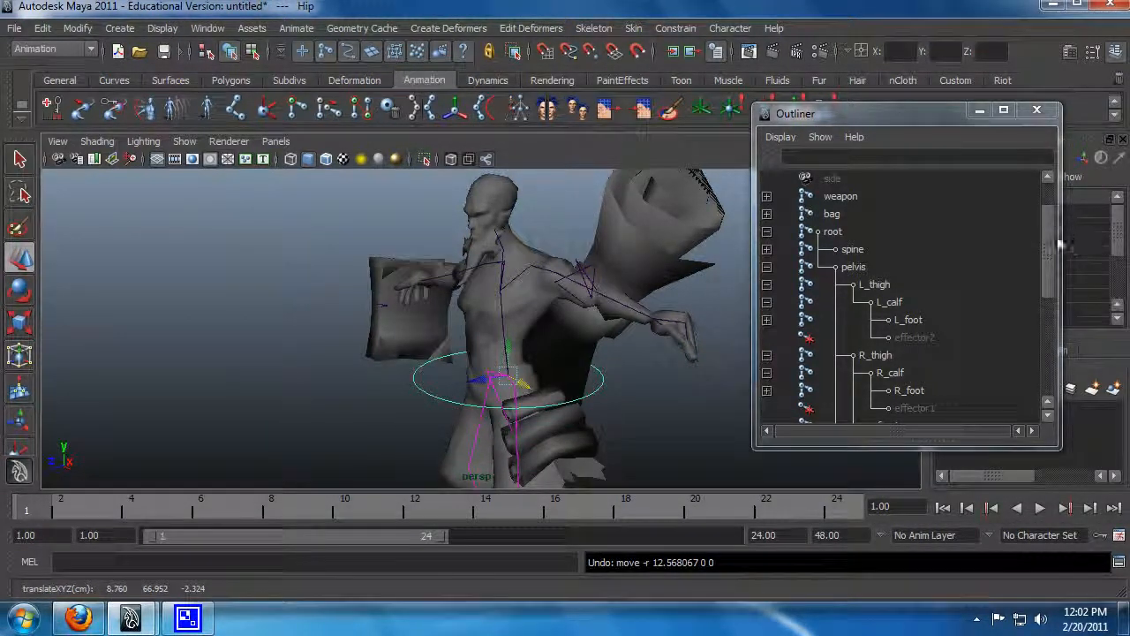
Step: Delete pelvis_parentConstraint1 from under the pelvis joint
alt+drag(615, 348, 555, 378)
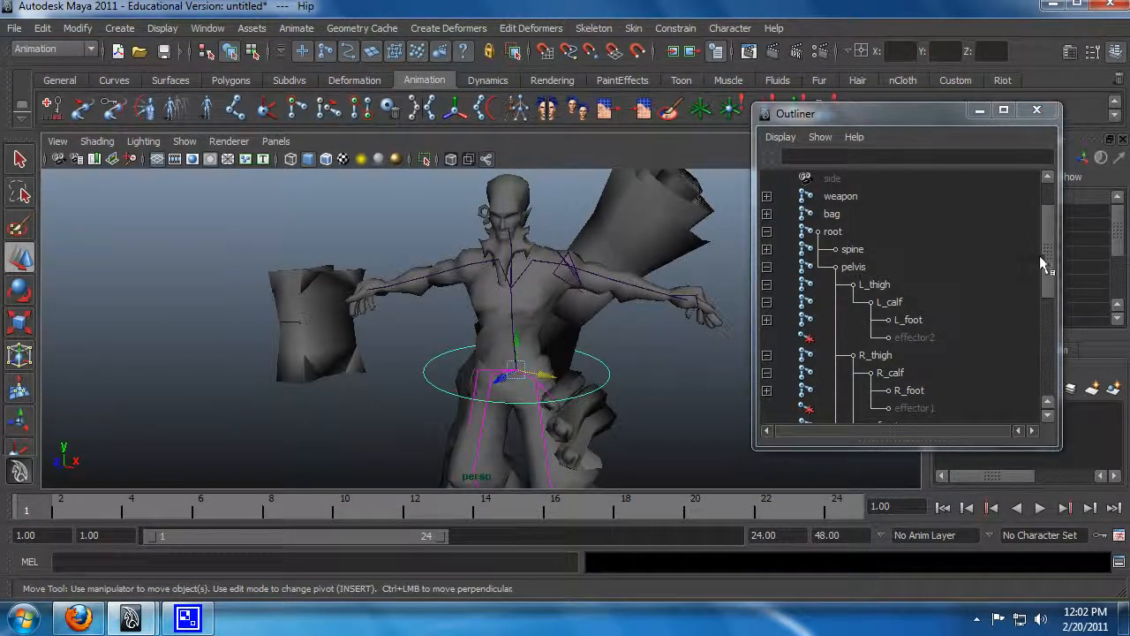
drag(1042, 256, 1042, 284)
click(969, 386)
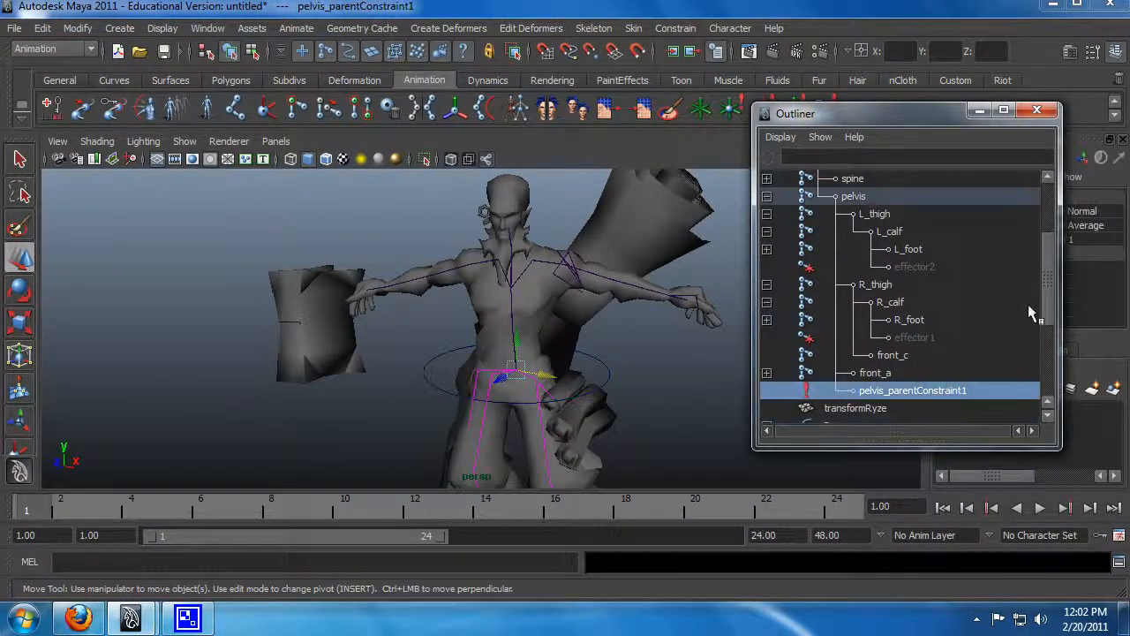
key(Delete)
key(q)
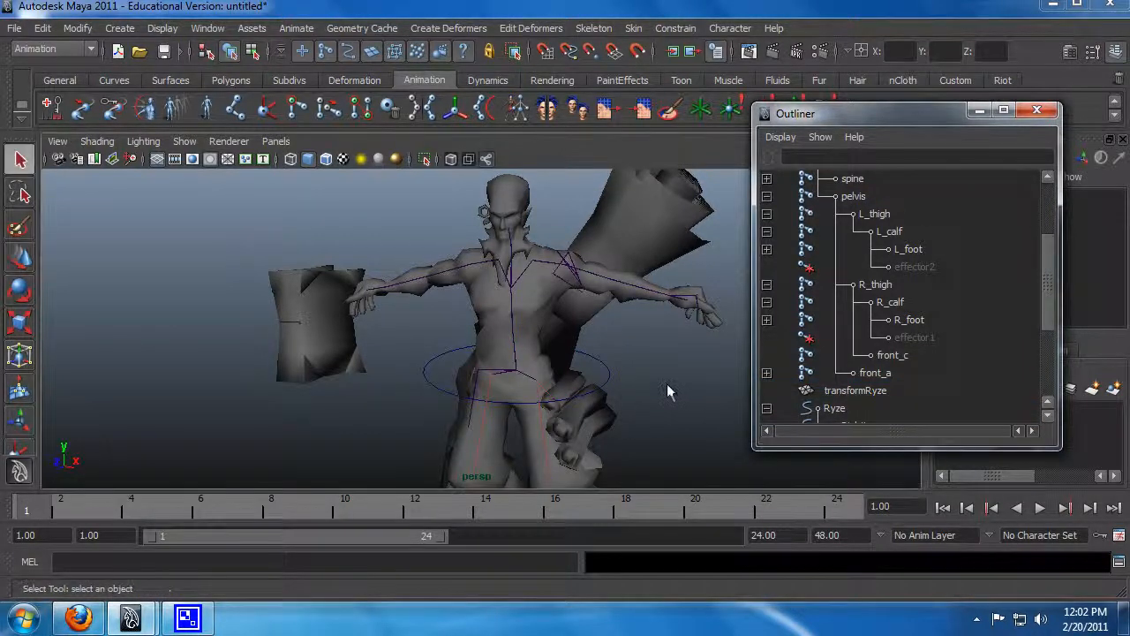
Step: Test-rotate the unconstrained pelvis joint directly to see how it drives the hips and legs, and undo the rotations
alt+drag(694, 381, 525, 391)
key(w)
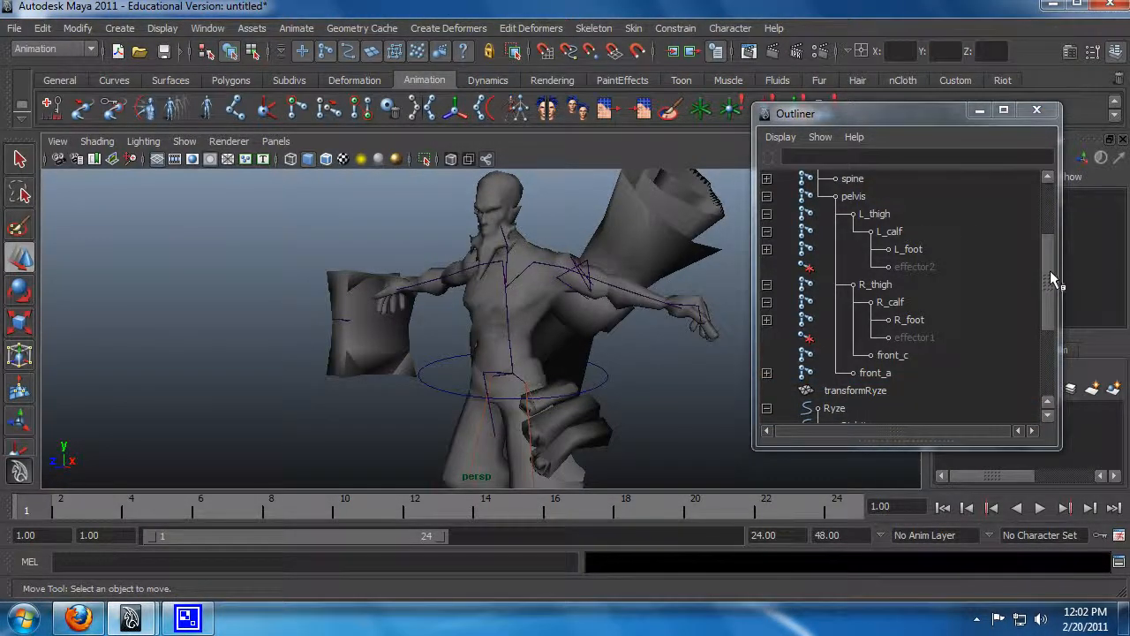
drag(1049, 270, 1050, 244)
click(874, 267)
key(e)
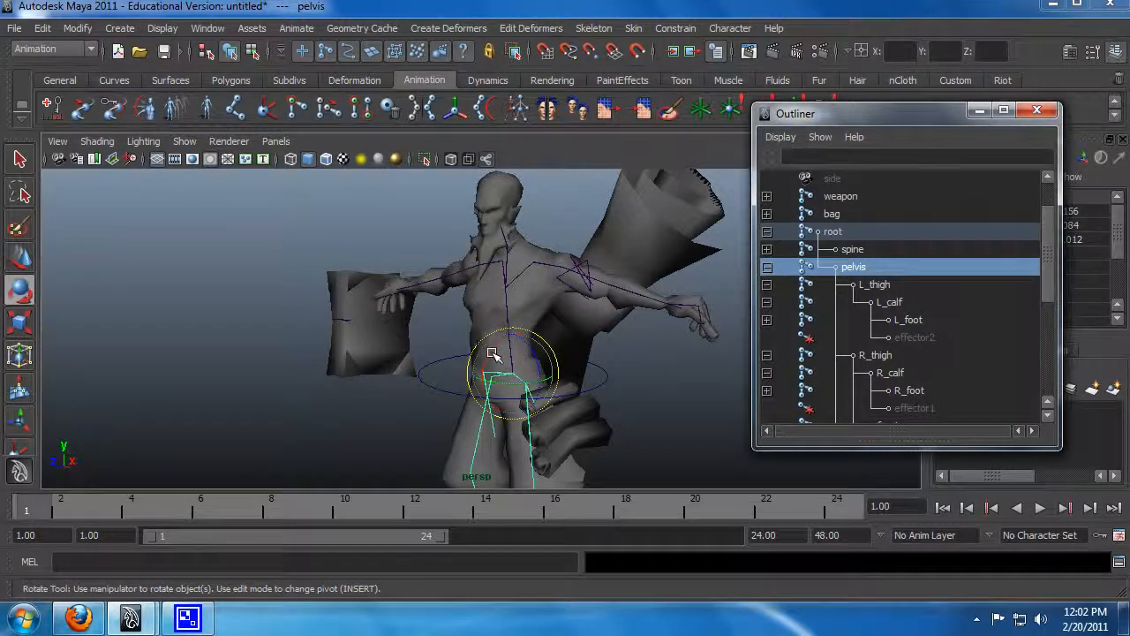
drag(493, 354, 509, 386)
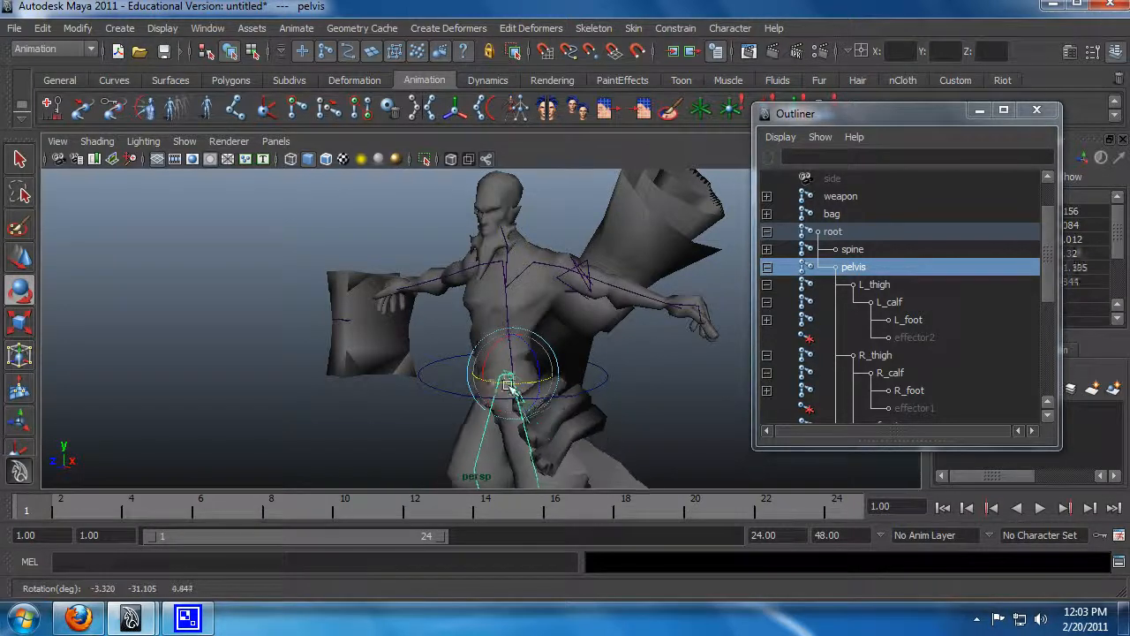
key(ctrl+z)
drag(1051, 274, 1046, 288)
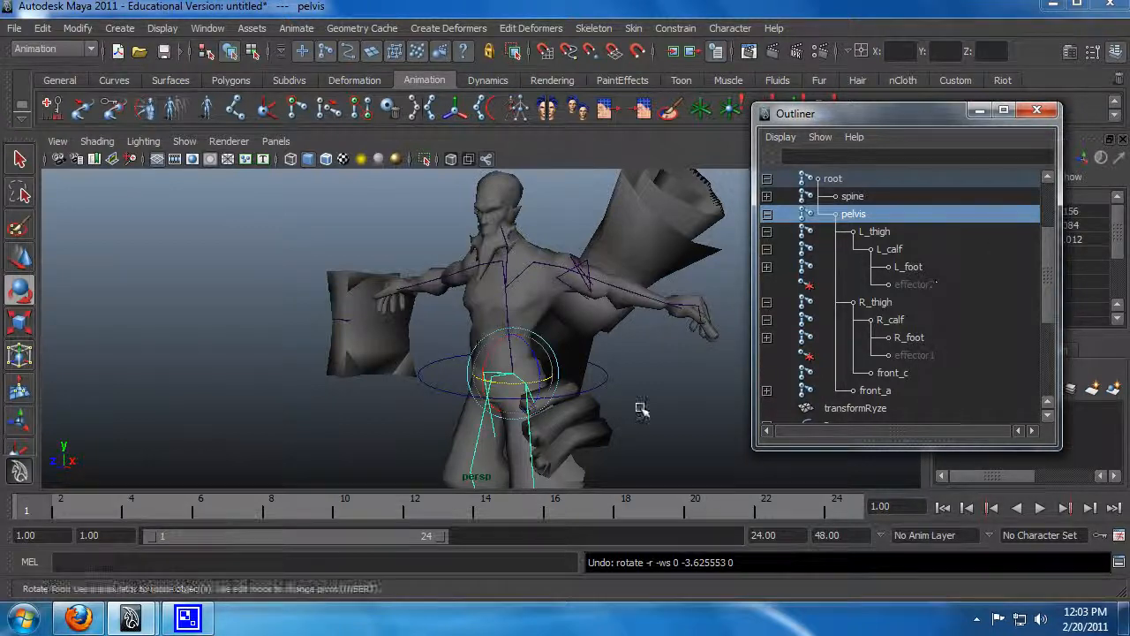
alt+drag(610, 408, 592, 403)
drag(544, 342, 515, 380)
key(ctrl+z)
Step: Test-lower the pelvis joint to see how the legs bend, and undo the move
key(w)
alt+drag(643, 393, 542, 408)
alt+middle_drag(583, 387, 598, 265)
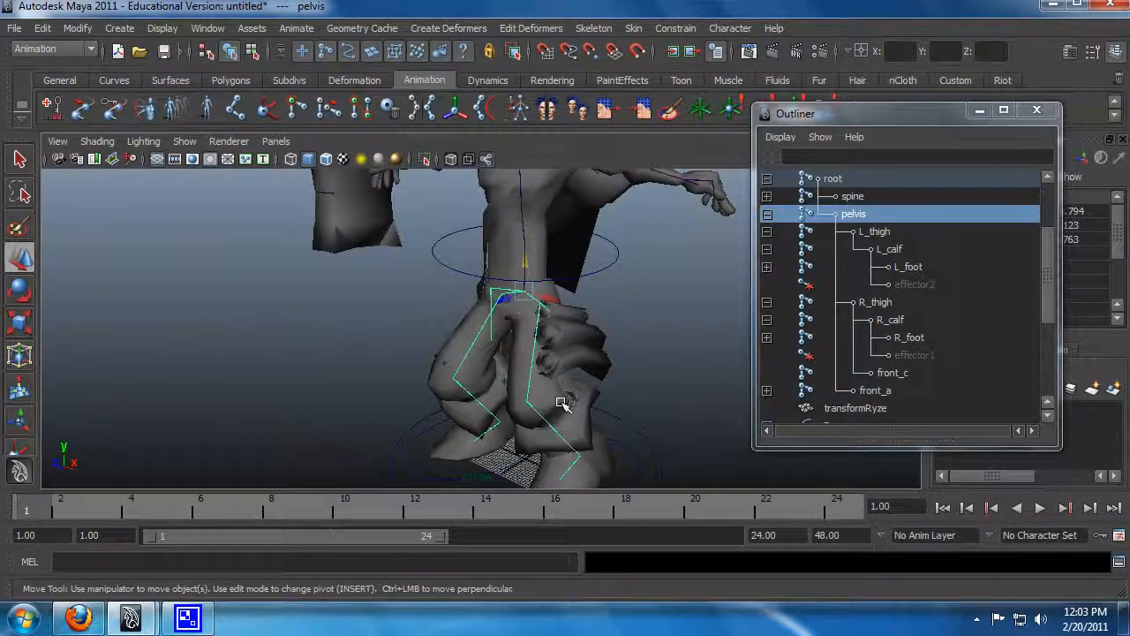
mouse_move(527, 263)
mouse_down()
mouse_move(524, 288)
mouse_move(523, 221)
mouse_move(522, 280)
mouse_up()
key(ctrl+z)
key(ctrl+z)
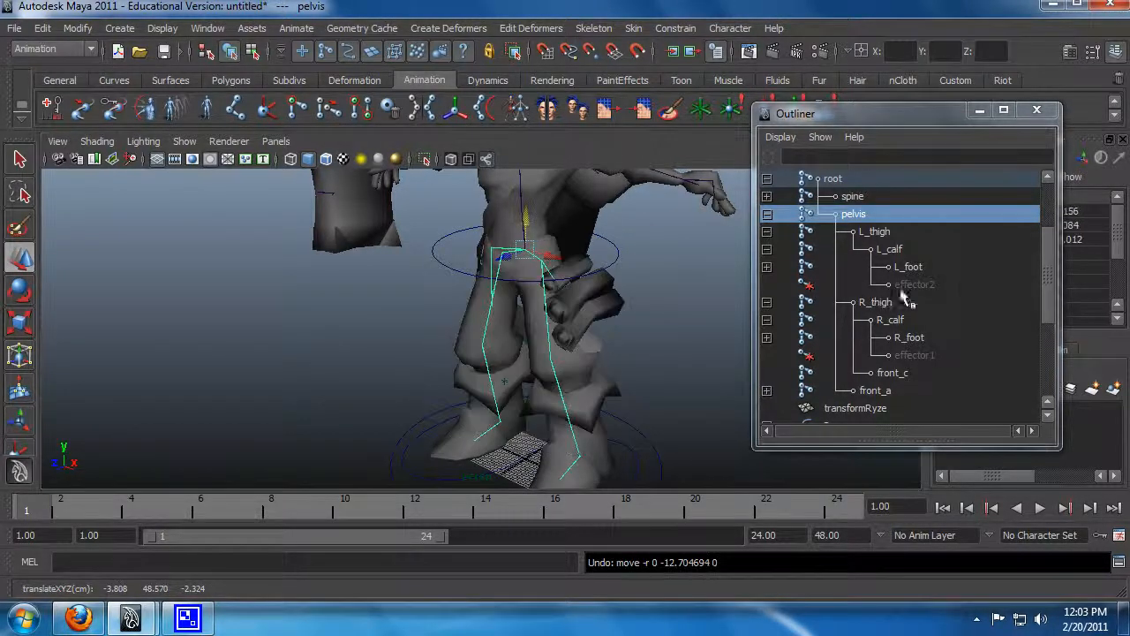
Step: Point-constrain the pelvis joint to the Hip circle
key(q)
click(645, 284)
alt+drag(681, 269, 644, 263)
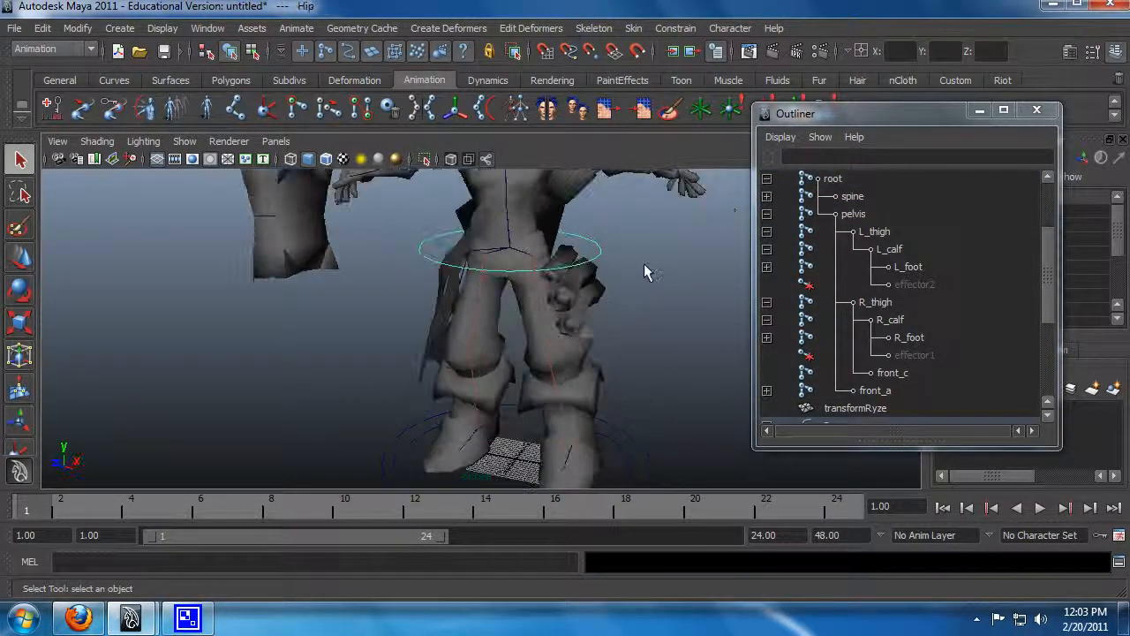
alt+middle_drag(644, 263, 646, 287)
alt+right_drag(646, 287, 671, 268)
alt+middle_drag(671, 268, 664, 302)
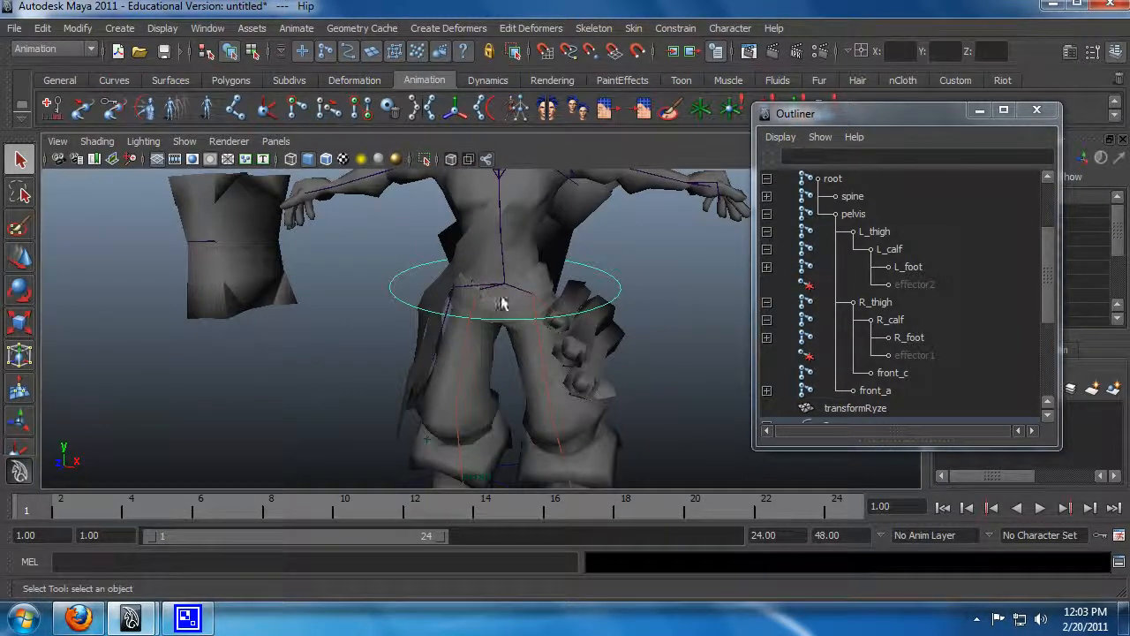
drag(1047, 277, 1050, 249)
click(890, 323)
click(923, 322)
click(918, 302)
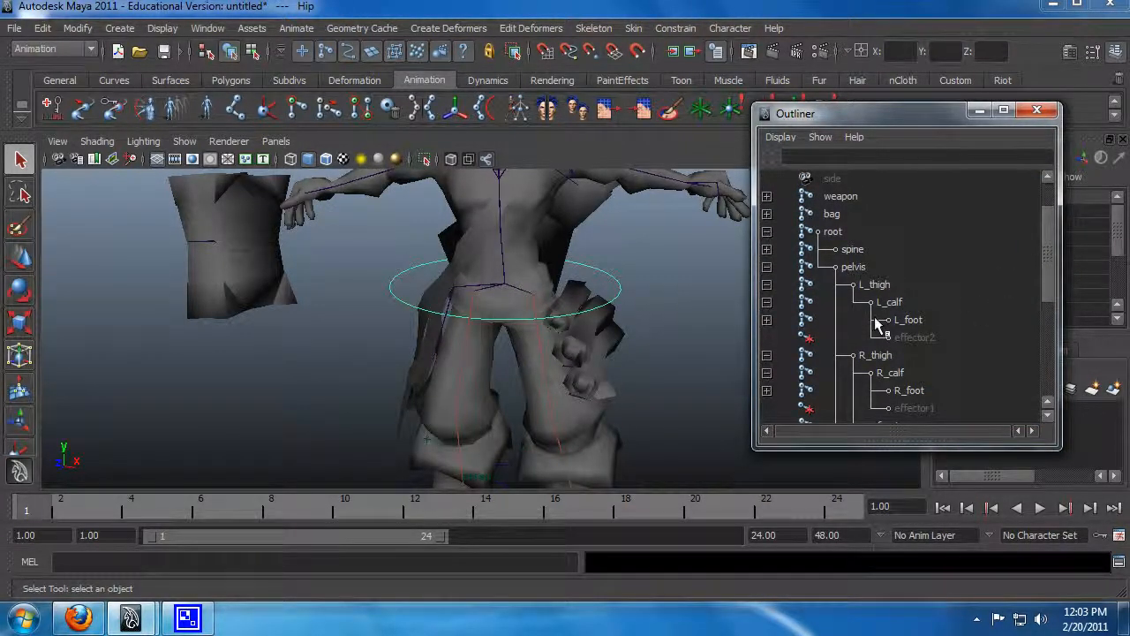
click(868, 263)
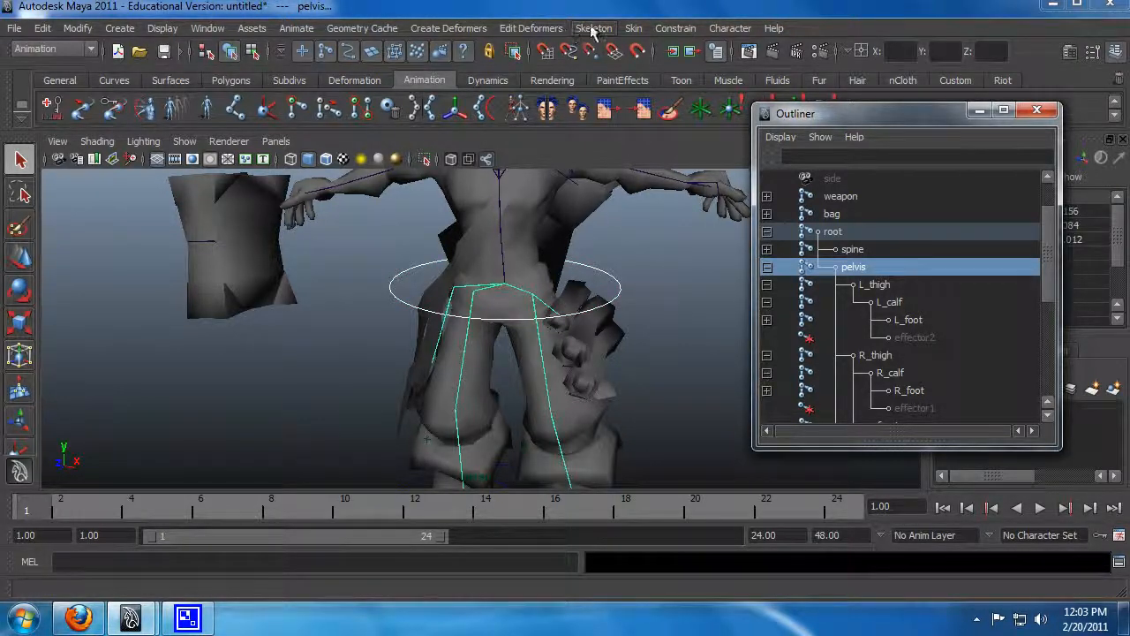
click(633, 27)
mouse_move(667, 28)
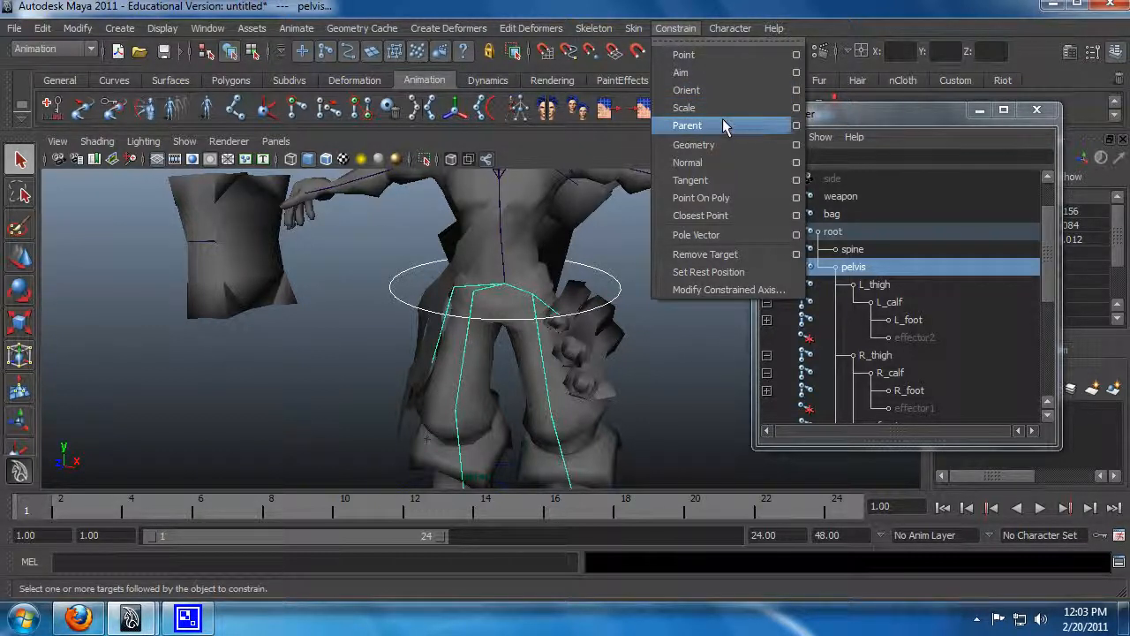
click(730, 55)
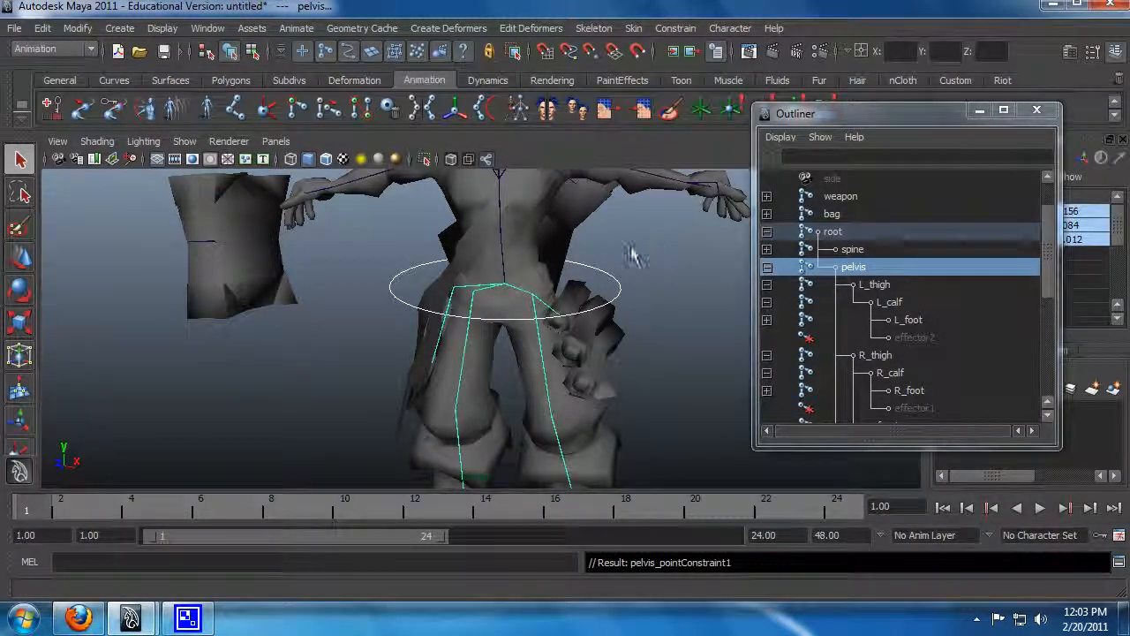
Step: Test the pelvis Point constraint by lowering and rotating the Hip circle, and undo those transforms
click(600, 262)
drag(505, 258, 530, 313)
alt+drag(645, 298, 647, 253)
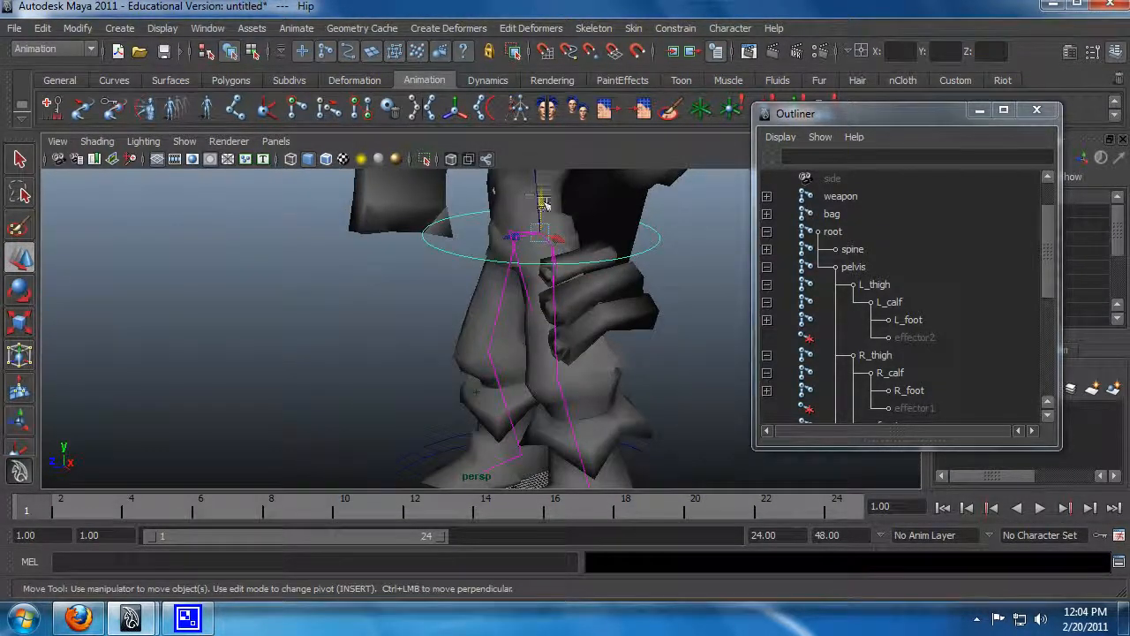
alt+drag(543, 203, 550, 259)
key(ctrl+z)
key(e)
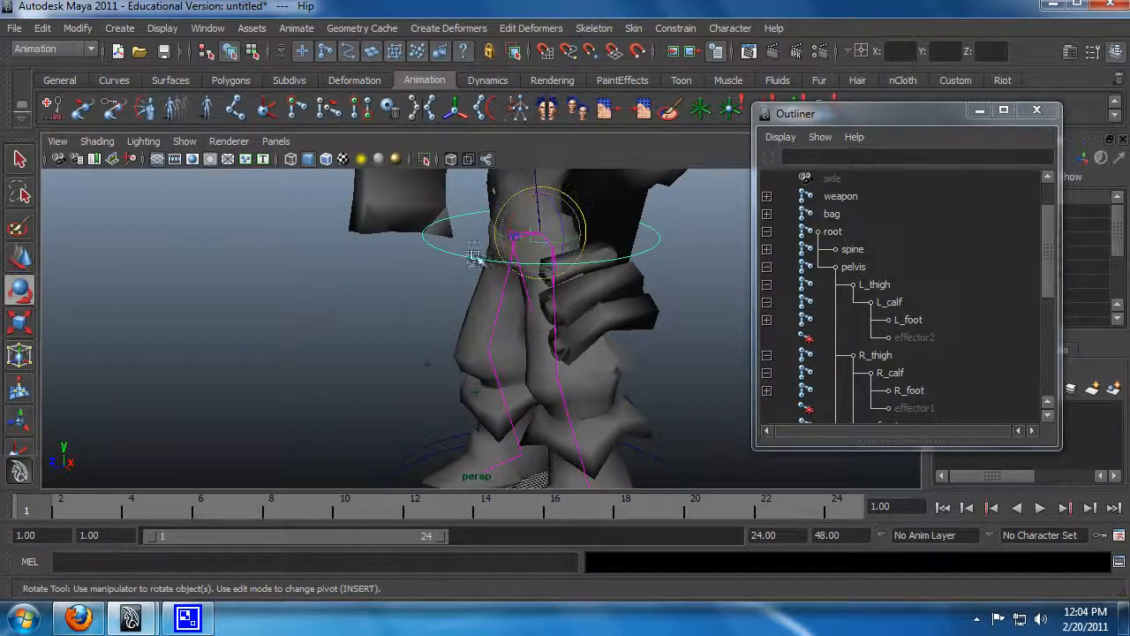
drag(517, 225, 504, 259)
key(ctrl+z)
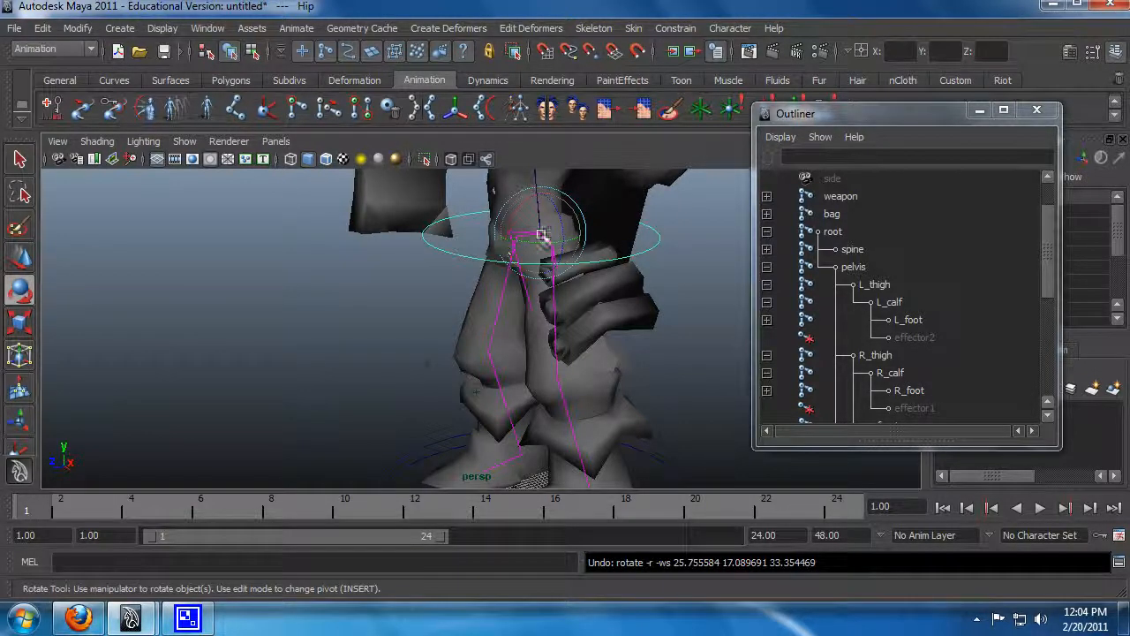
drag(535, 240, 573, 283)
alt+middle_drag(573, 282, 565, 340)
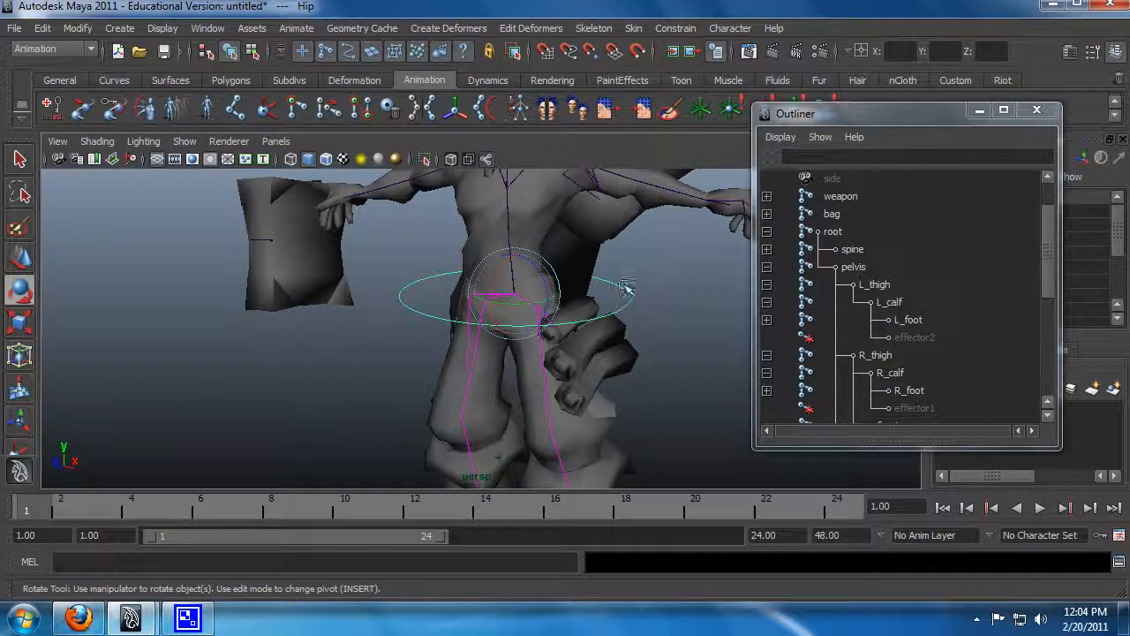
Step: Add an Orient constraint so the pelvis joint follows the Hip circle's rotation
mouse_move(1049, 254)
mouse_down()
mouse_move(1059, 379)
mouse_move(1037, 262)
mouse_move(1050, 300)
mouse_move(1051, 256)
mouse_up()
click(880, 249)
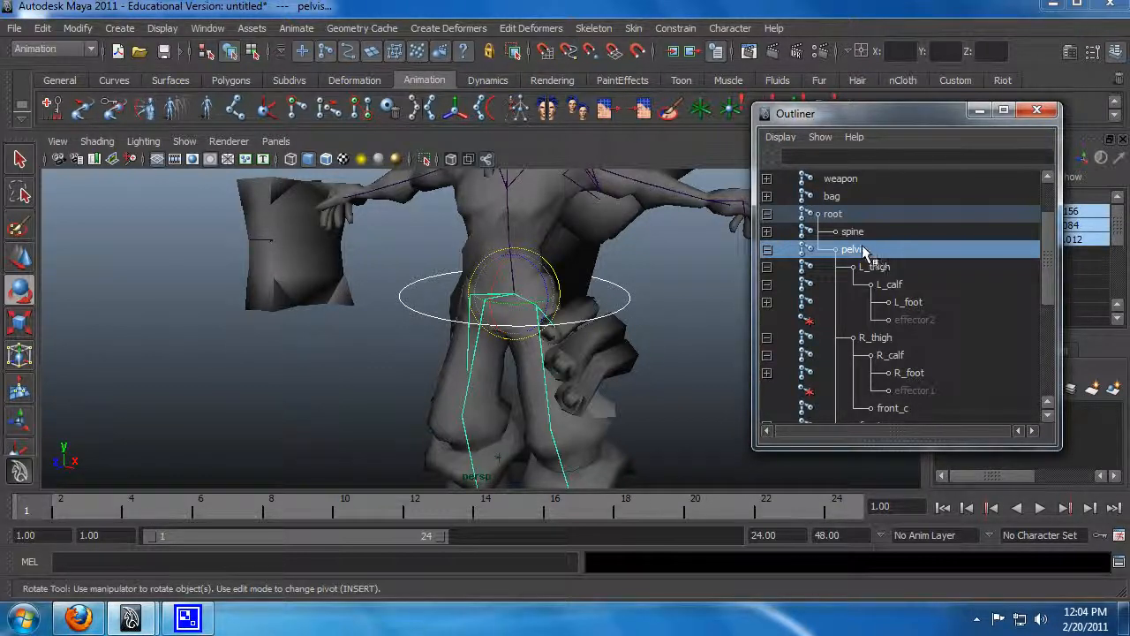
click(676, 28)
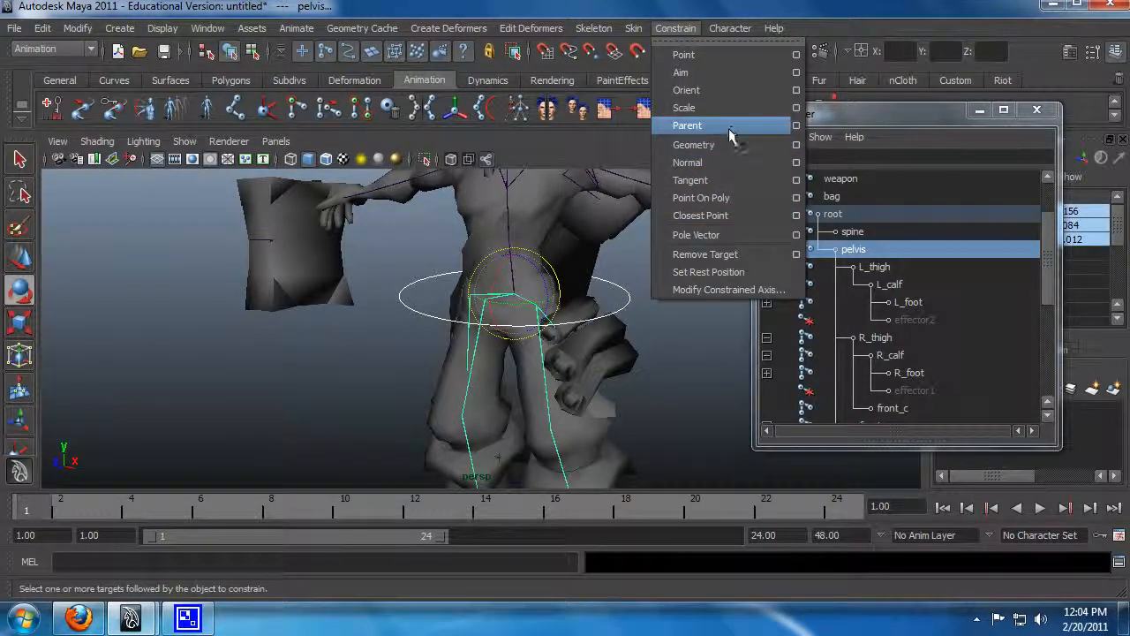
click(723, 91)
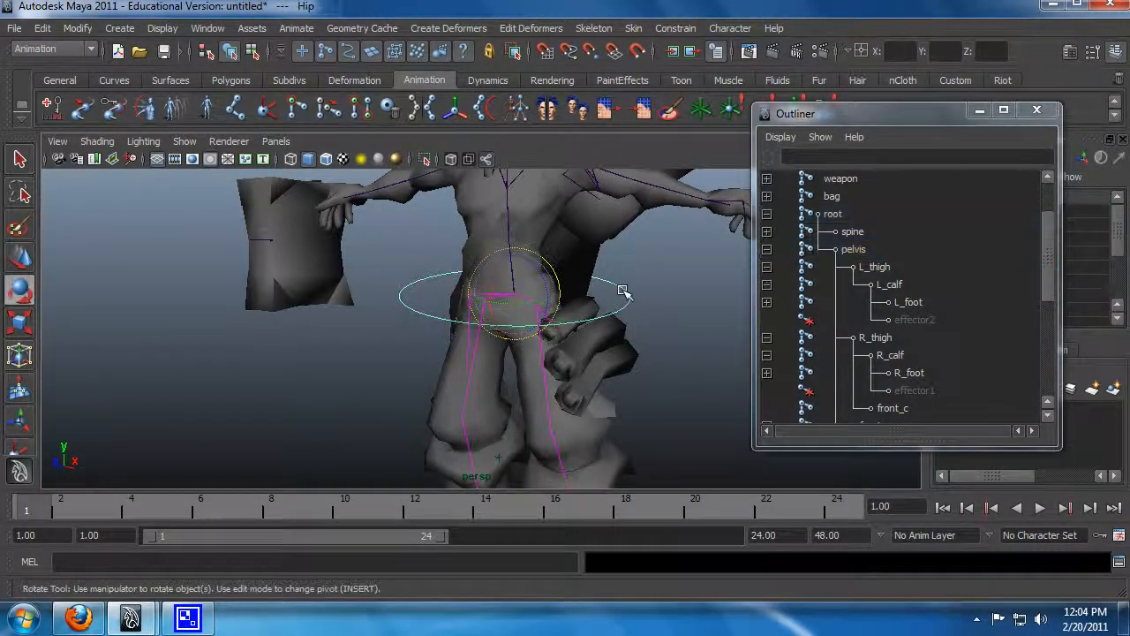
Step: Test the combined Point and Orient constraints on the pelvis by rotating and moving the Hip circle, and undo those transforms
drag(485, 272, 517, 345)
key(w)
key(ctrl+z)
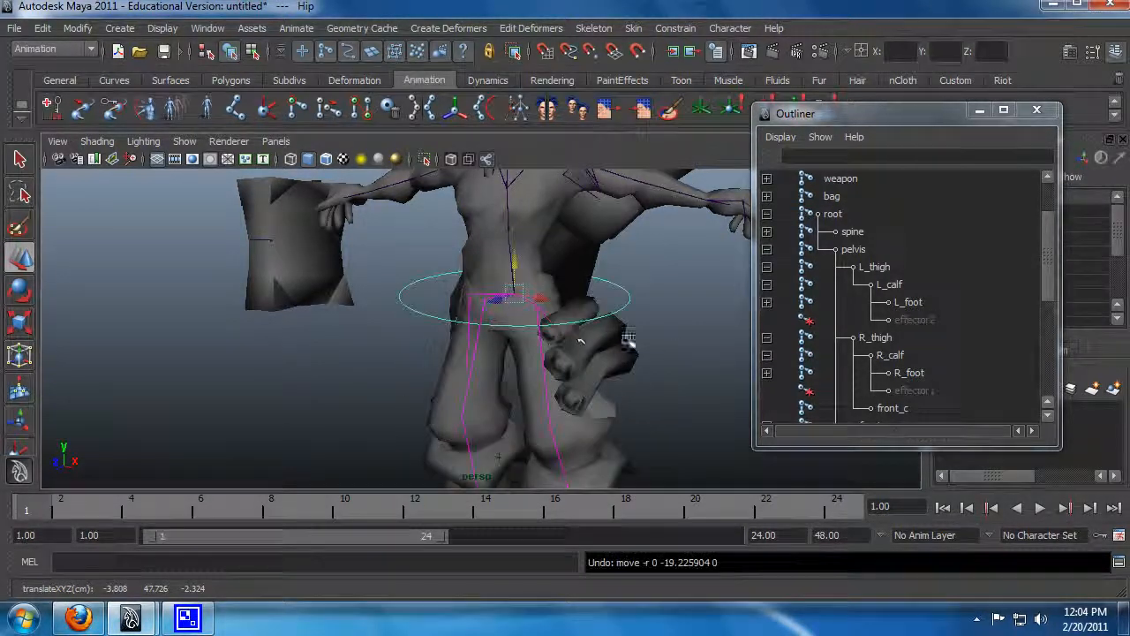
alt+drag(669, 342, 555, 349)
drag(496, 310, 622, 317)
key(ctrl+z)
Step: Point-constrain the root joint to the Hip circle
click(863, 212)
scroll(1043, 259, down, 1)
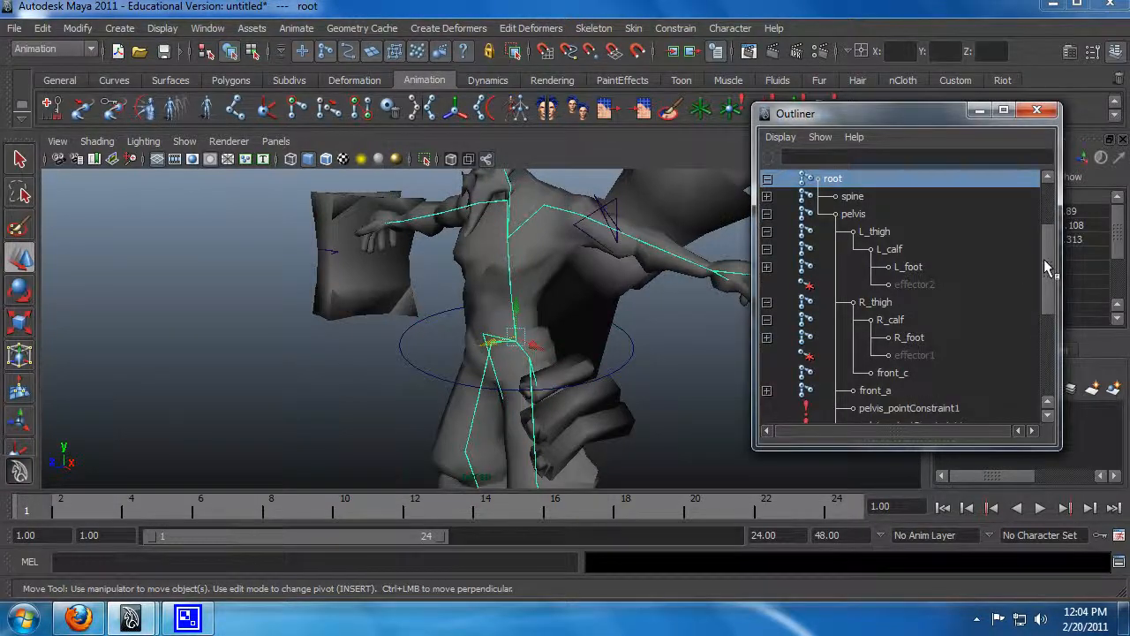
drag(1044, 259, 1049, 340)
key(q)
click(634, 350)
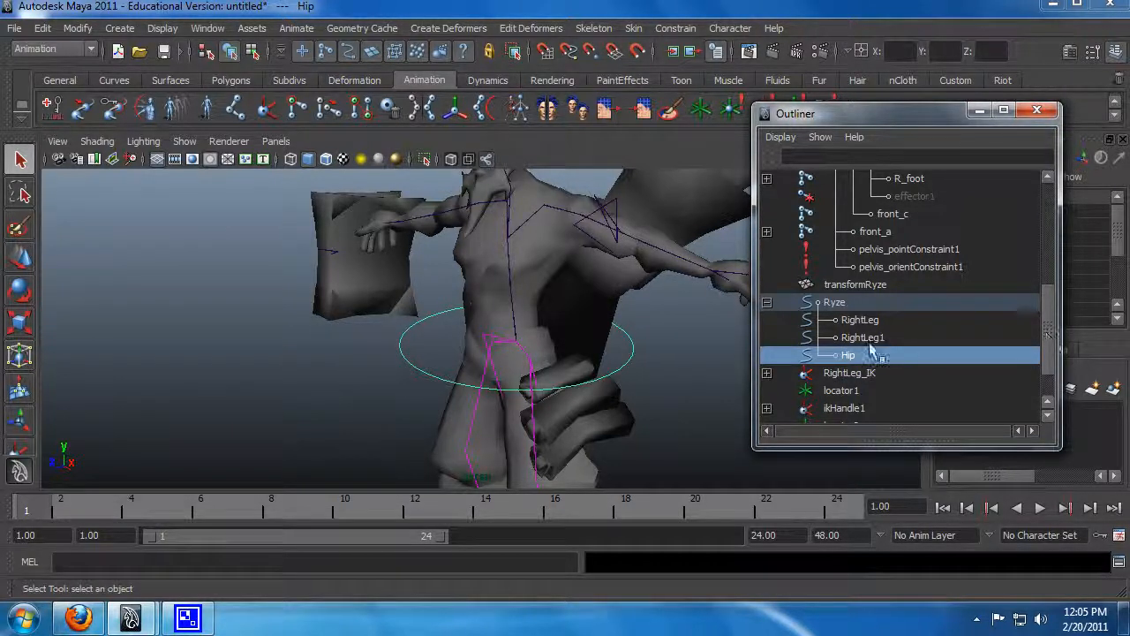
drag(1045, 326, 1046, 254)
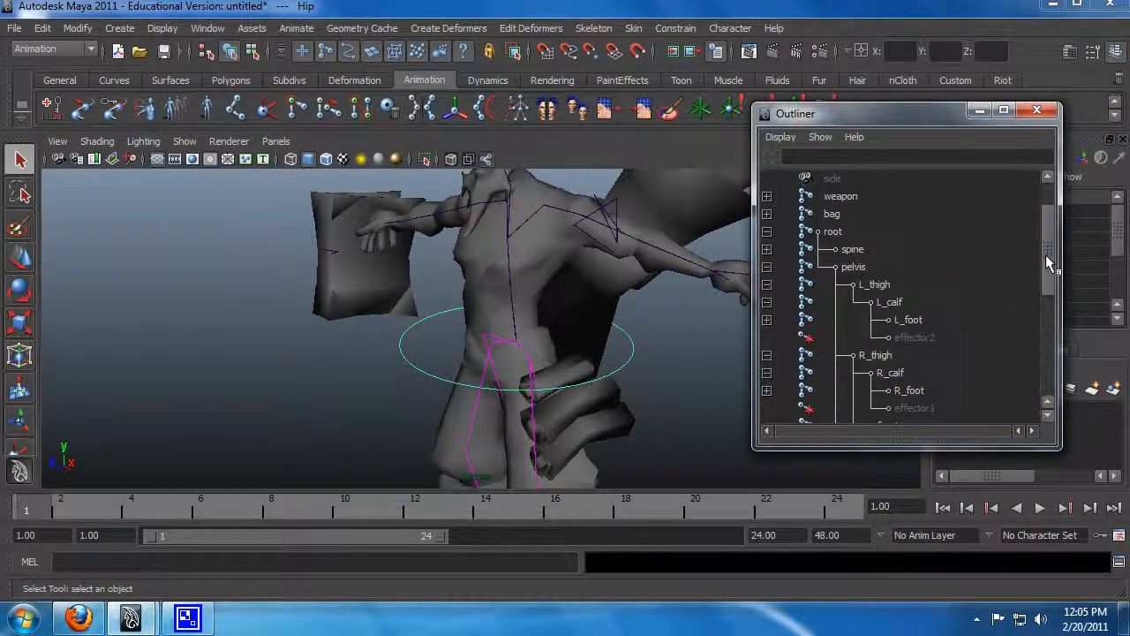
click(836, 232)
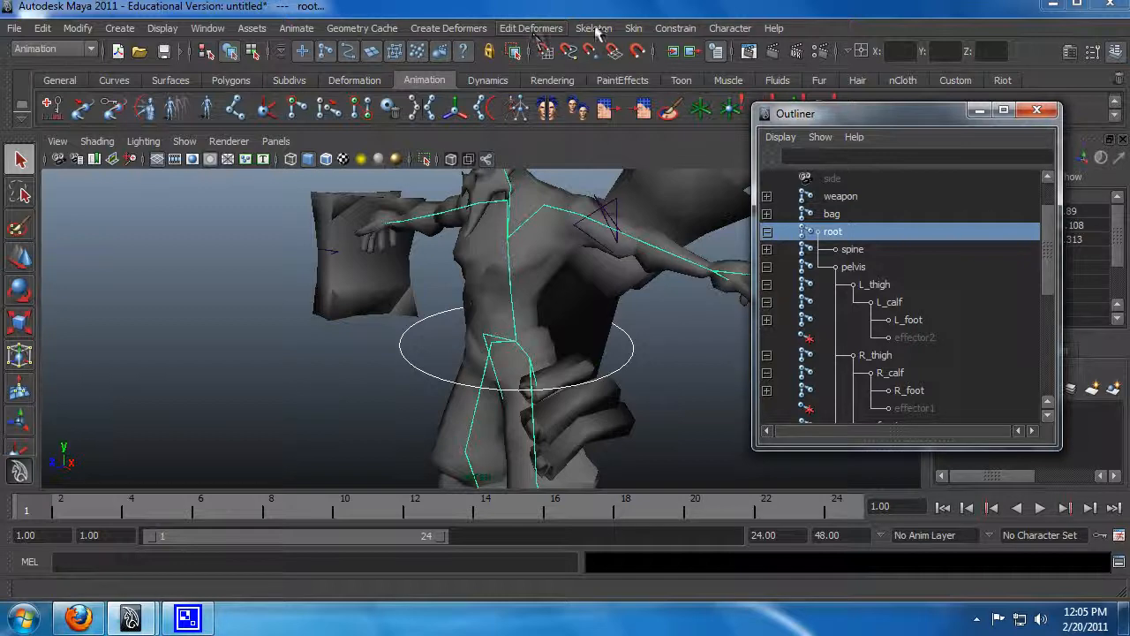
click(677, 29)
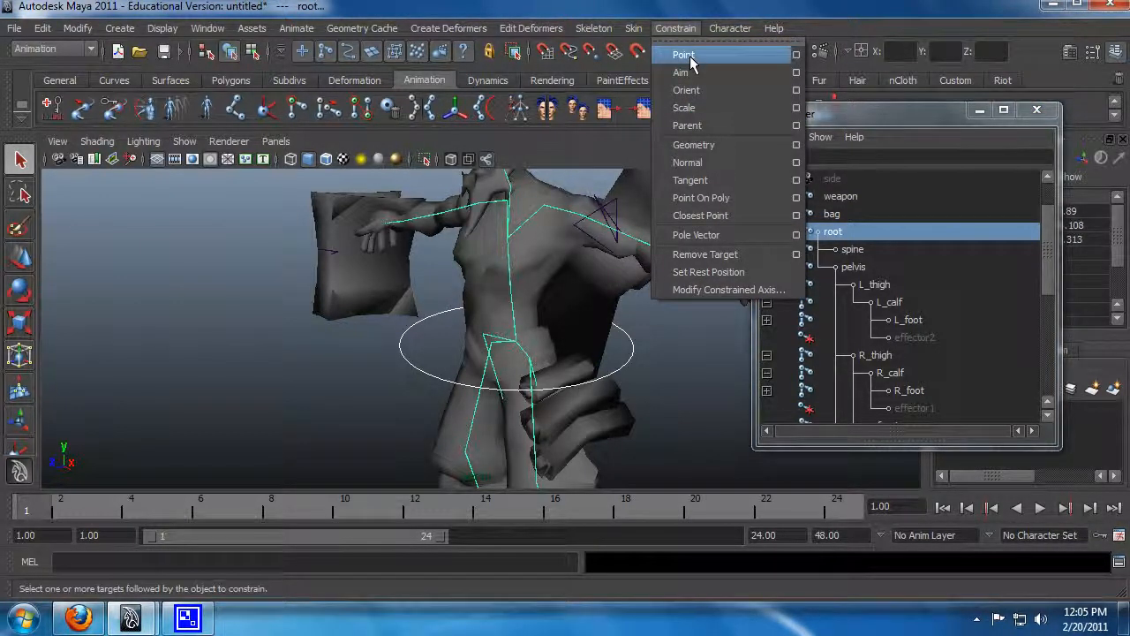
click(684, 55)
Step: Test the root's Point constraint by lowering the Hip circle to see how the whole body follows, and undo the move
click(518, 315)
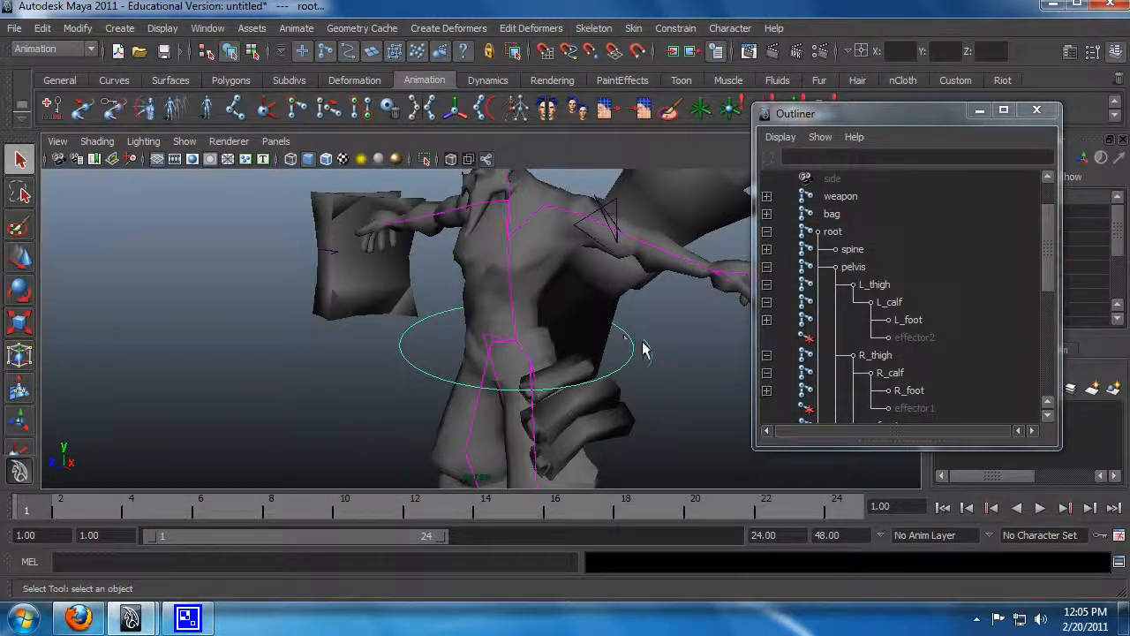
key(w)
drag(518, 311, 517, 364)
alt+drag(593, 351, 518, 398)
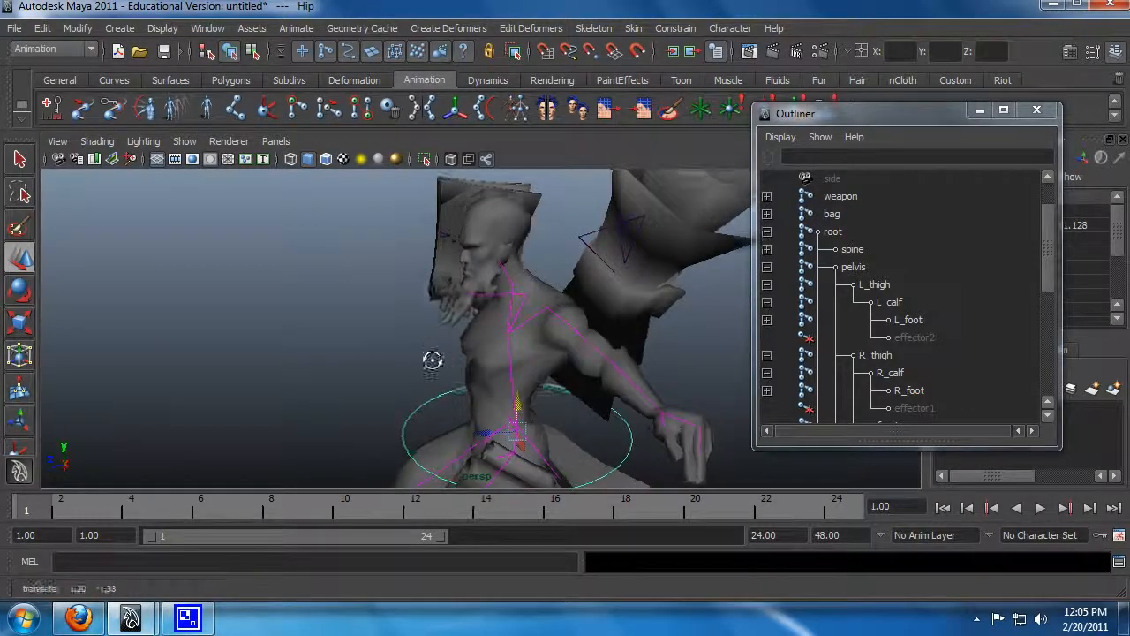
alt+drag(433, 361, 631, 333)
key(ctrl+z)
key(ctrl+z)
key(q)
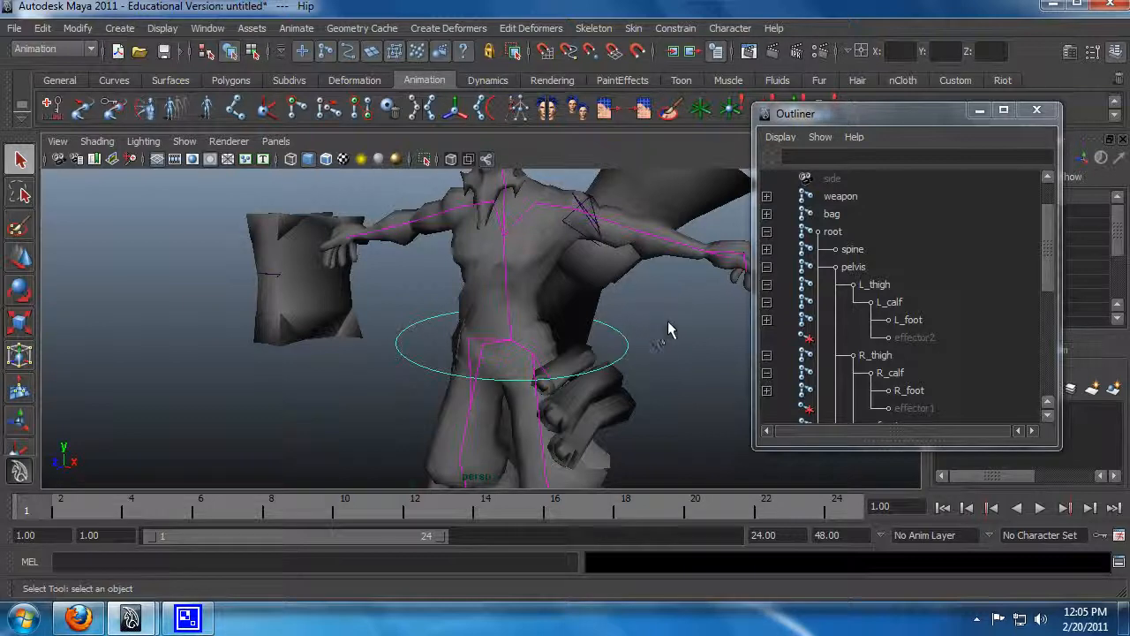
Step: Try a Parent constraint of the bag joint to the Hip circle
alt+drag(668, 341, 519, 339)
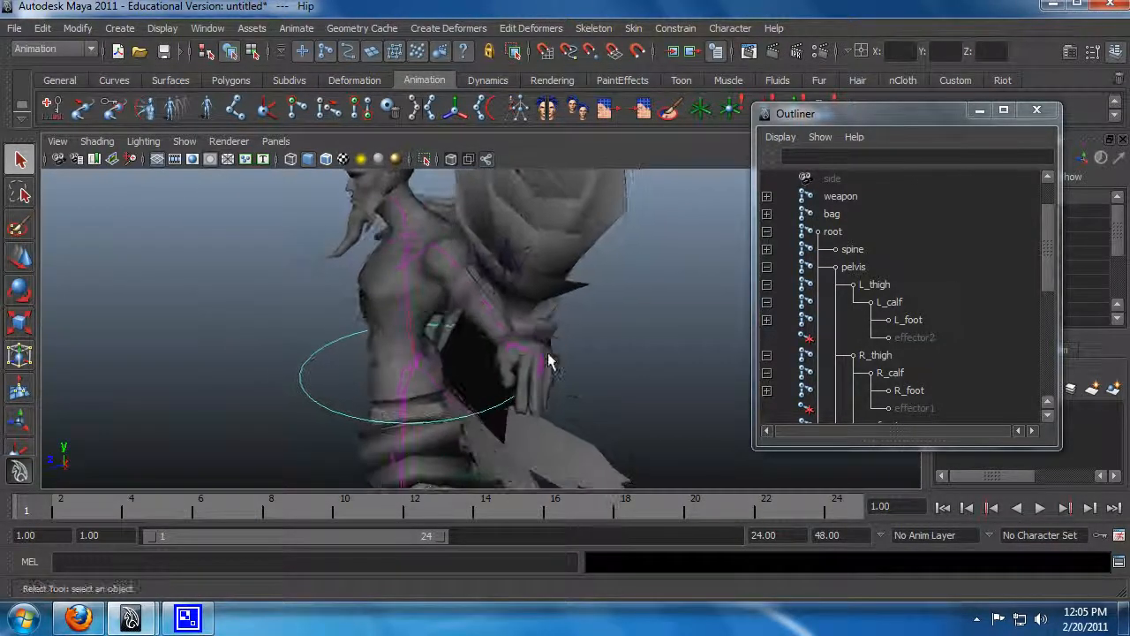
alt+middle_drag(507, 371, 647, 369)
alt+drag(647, 369, 578, 325)
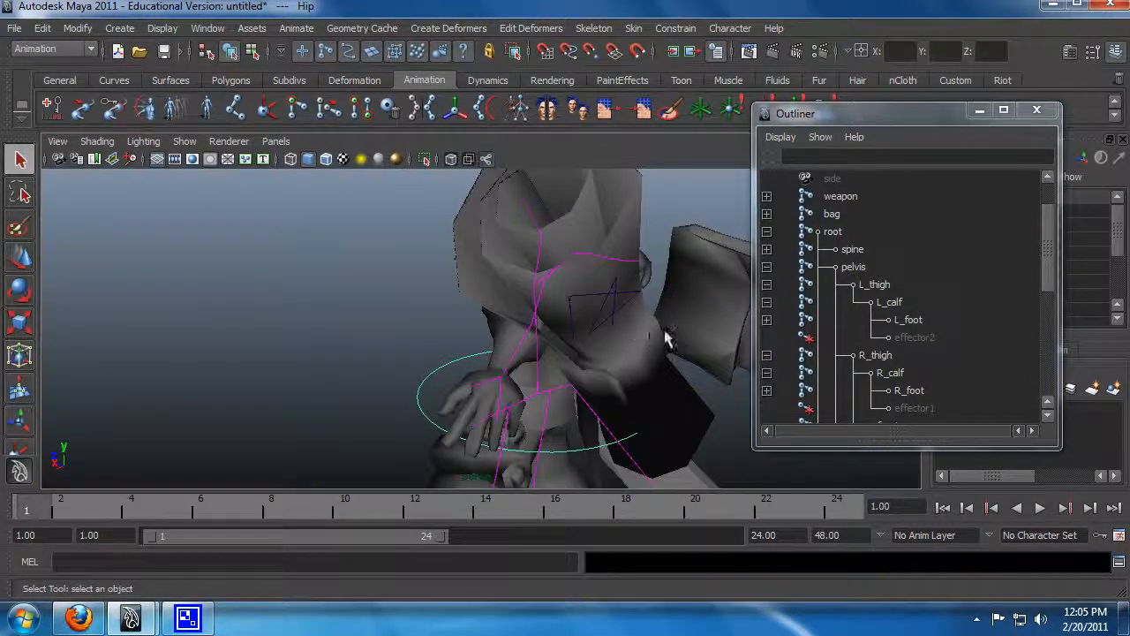
alt+drag(667, 339, 543, 325)
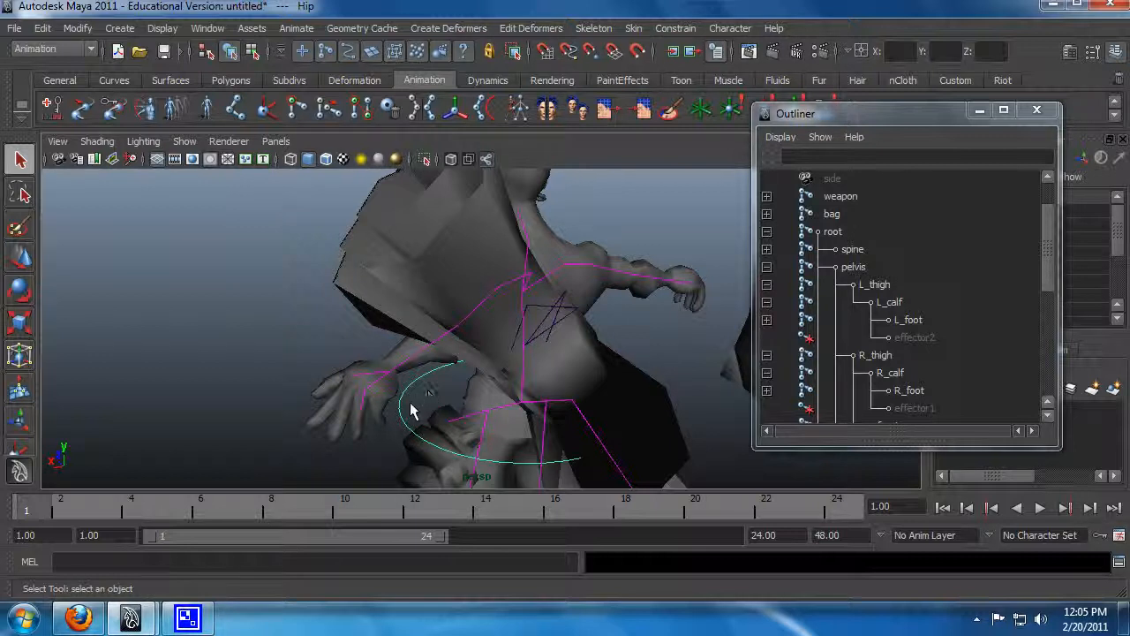
click(833, 214)
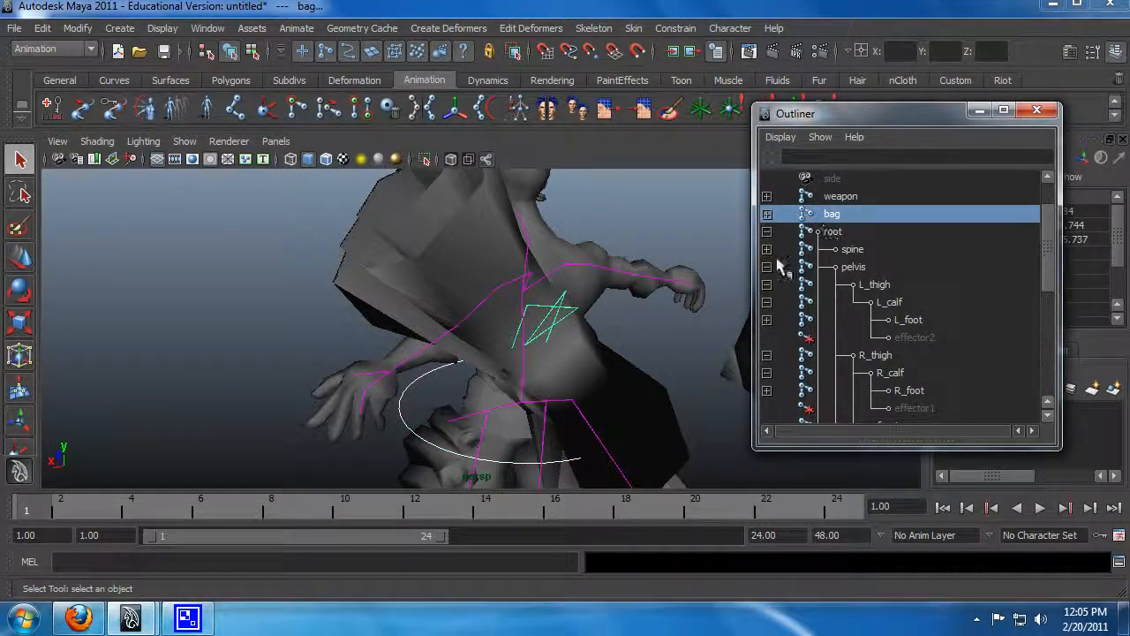
alt+drag(443, 376, 654, 351)
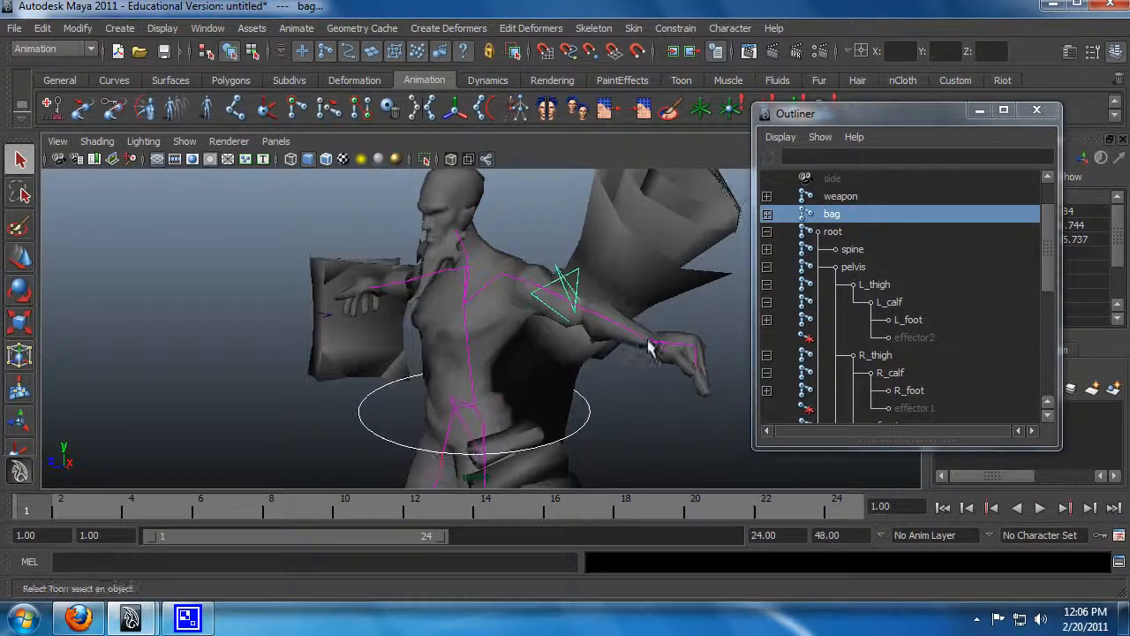
click(677, 29)
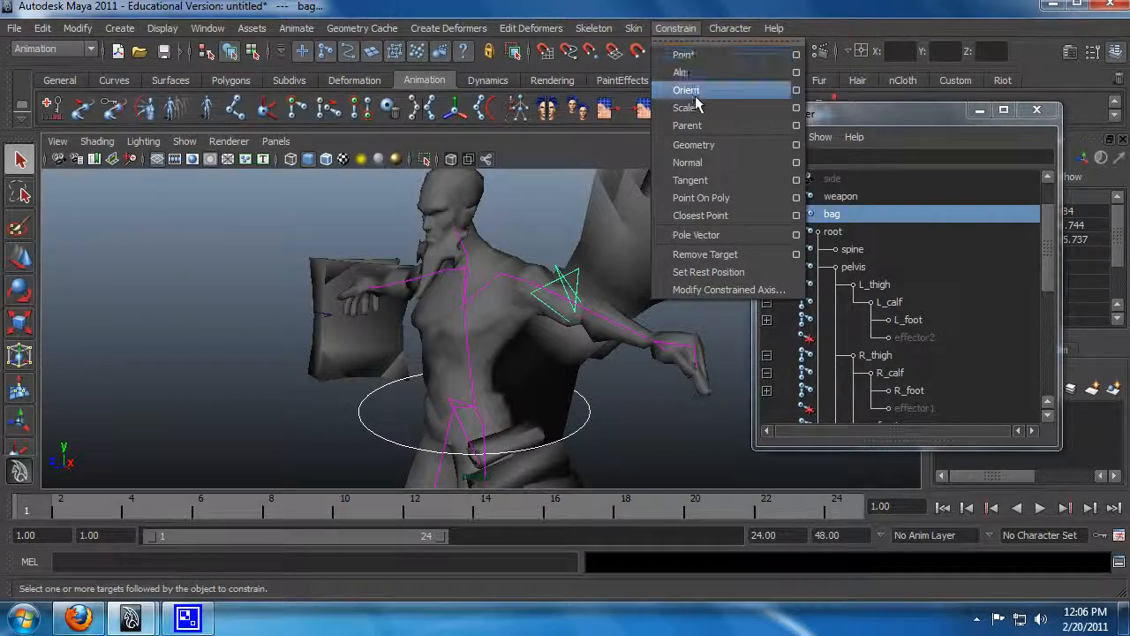
click(697, 126)
Step: Test the bag's Parent constraint by rotating and lowering the Hip circle, and undo both transforms
click(461, 404)
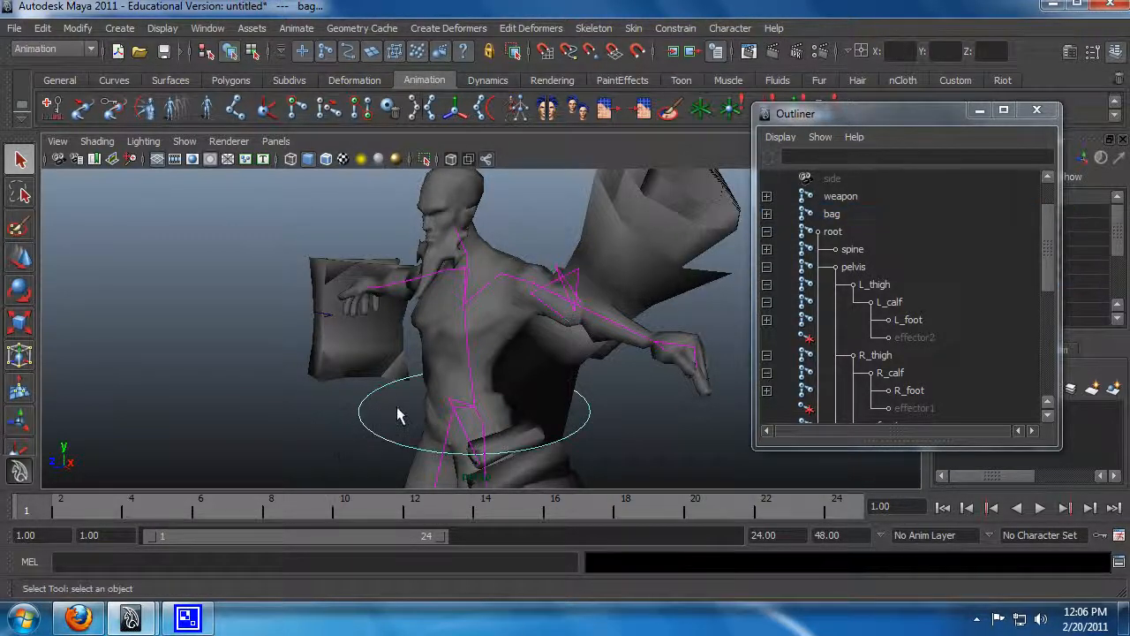
key(e)
drag(446, 380, 433, 409)
key(ctrl+z)
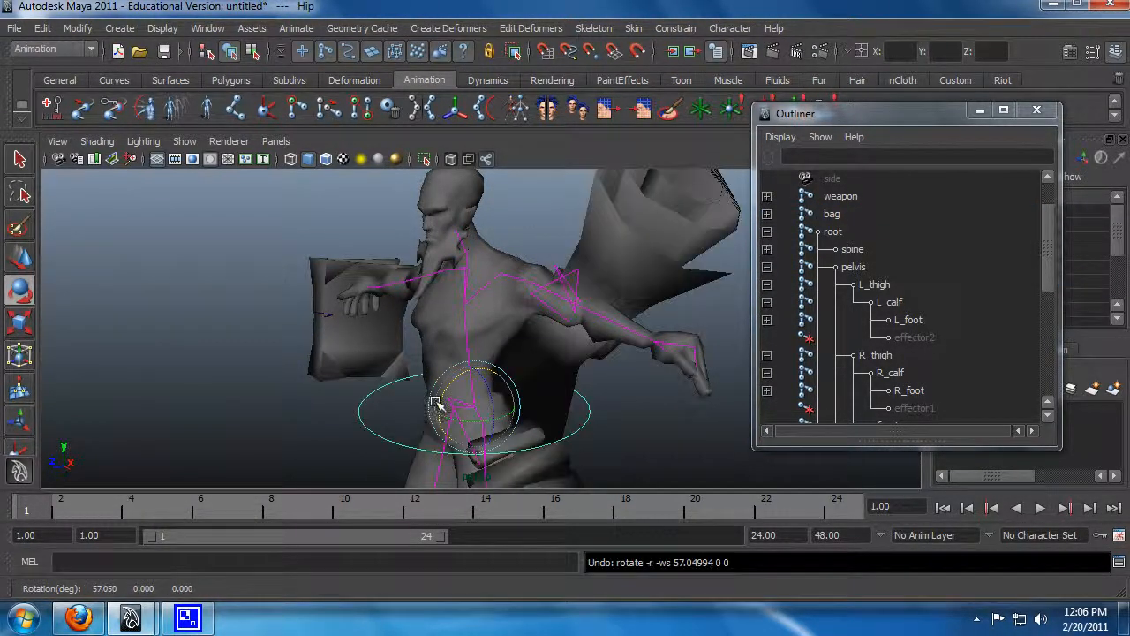
key(q)
key(w)
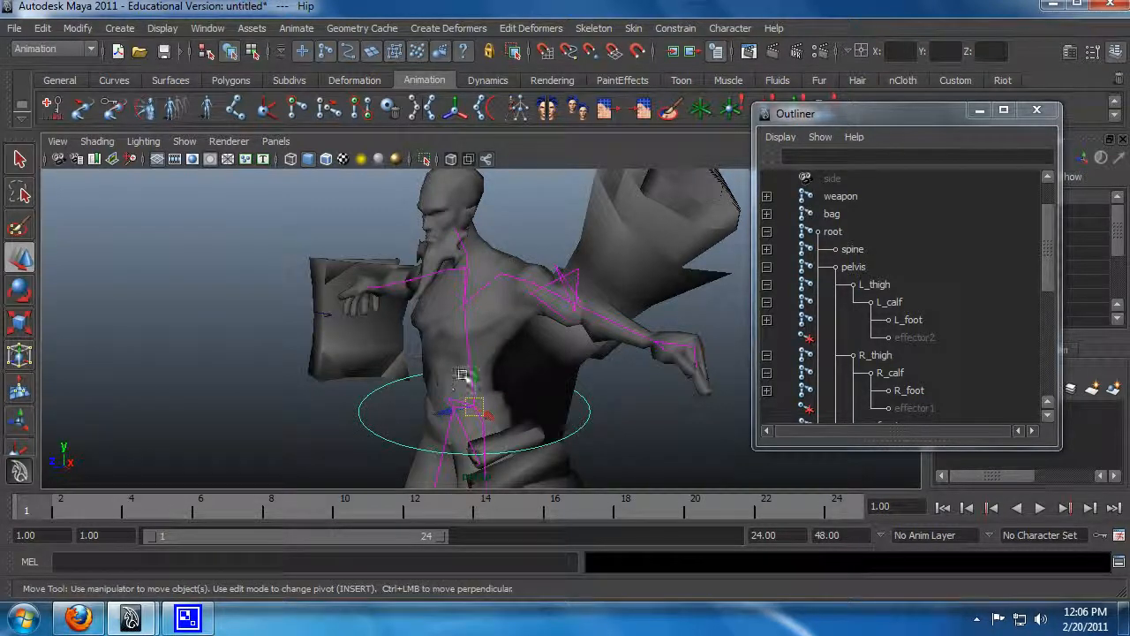
drag(467, 412, 468, 439)
key(ctrl+z)
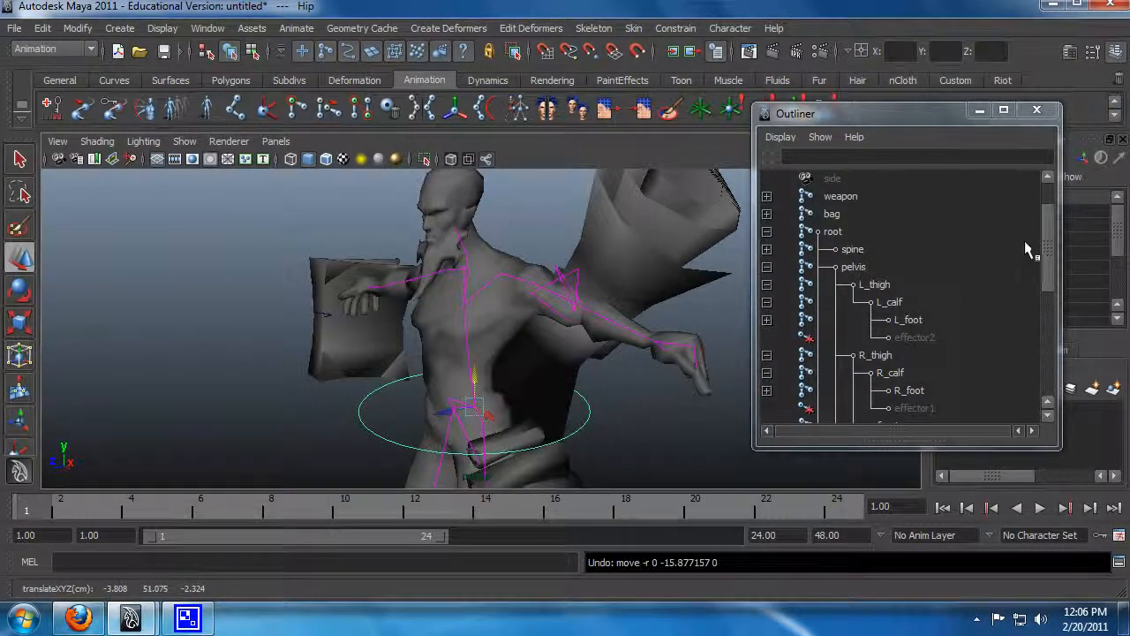
Step: Undo the Parent constraint between the Hip circle and the bag joint
key(ctrl+z)
key(ctrl+z)
key(ctrl+z)
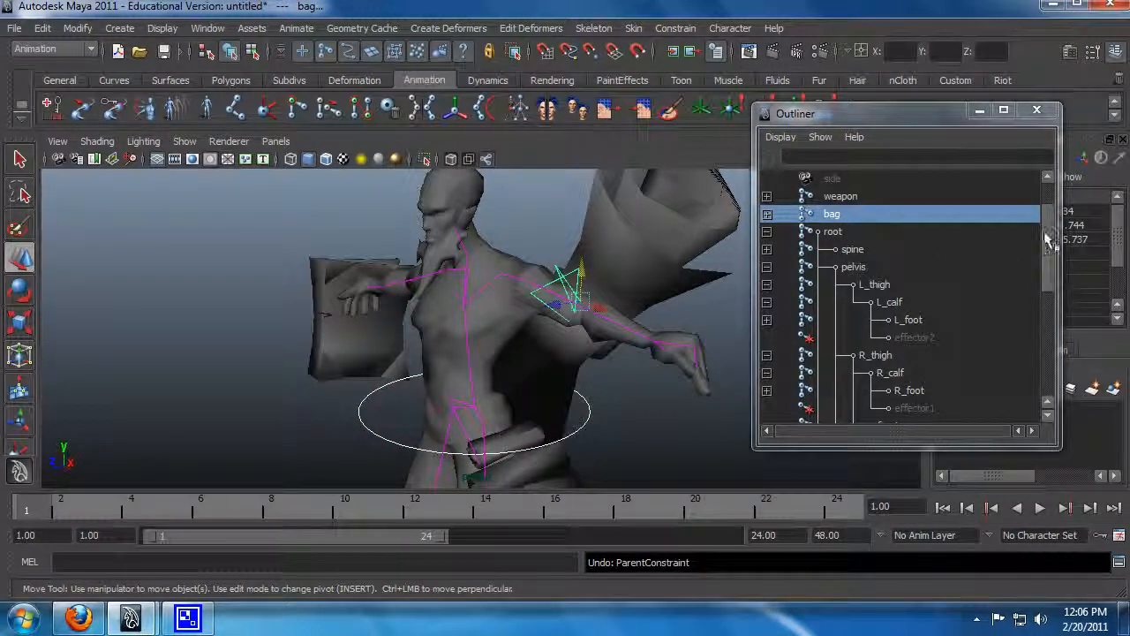
Step: Point-constrain the bag joint to the Hip circle
click(378, 407)
ctrl+click(849, 214)
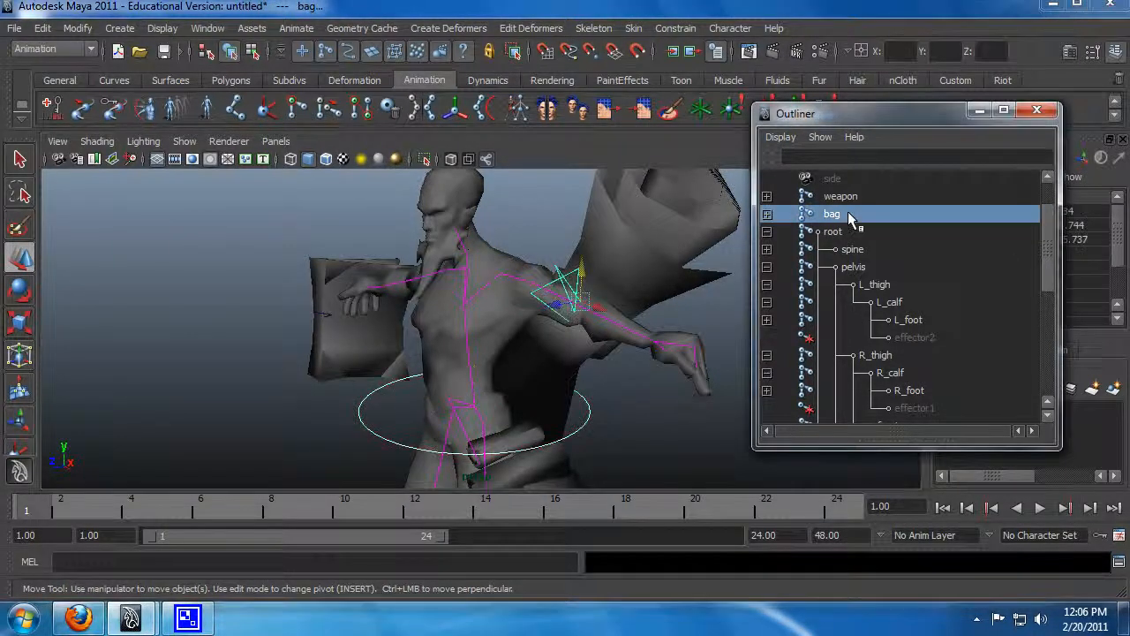
click(675, 27)
click(681, 52)
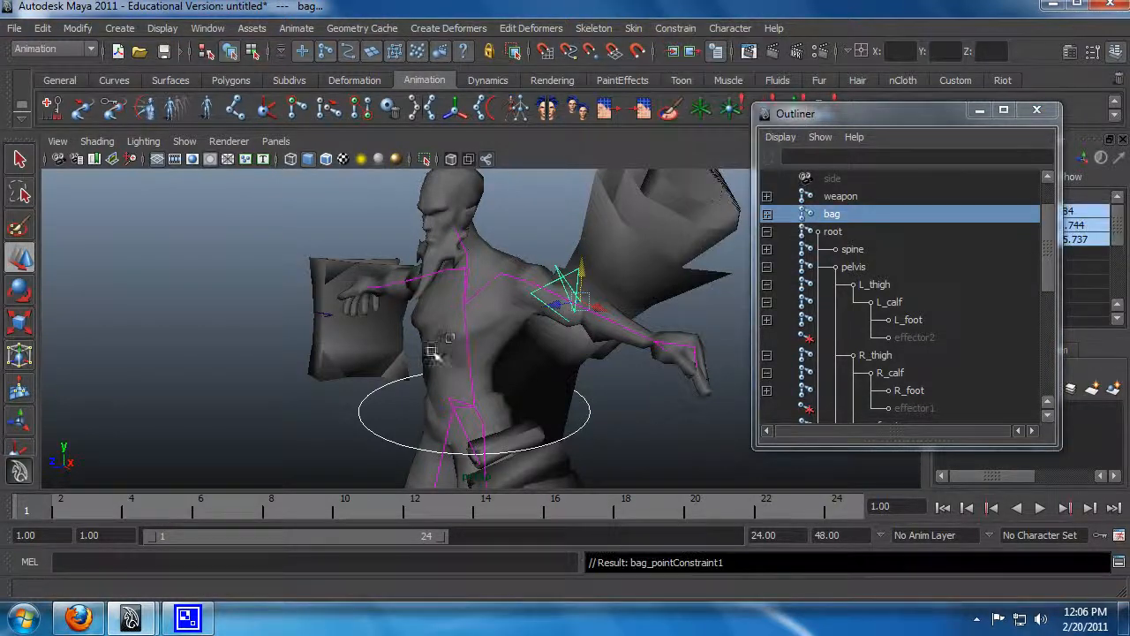
Step: Test the bag's Point constraint by rotating the Hip circle about 58° in X, and undo the test transforms
key(q)
click(475, 373)
key(w)
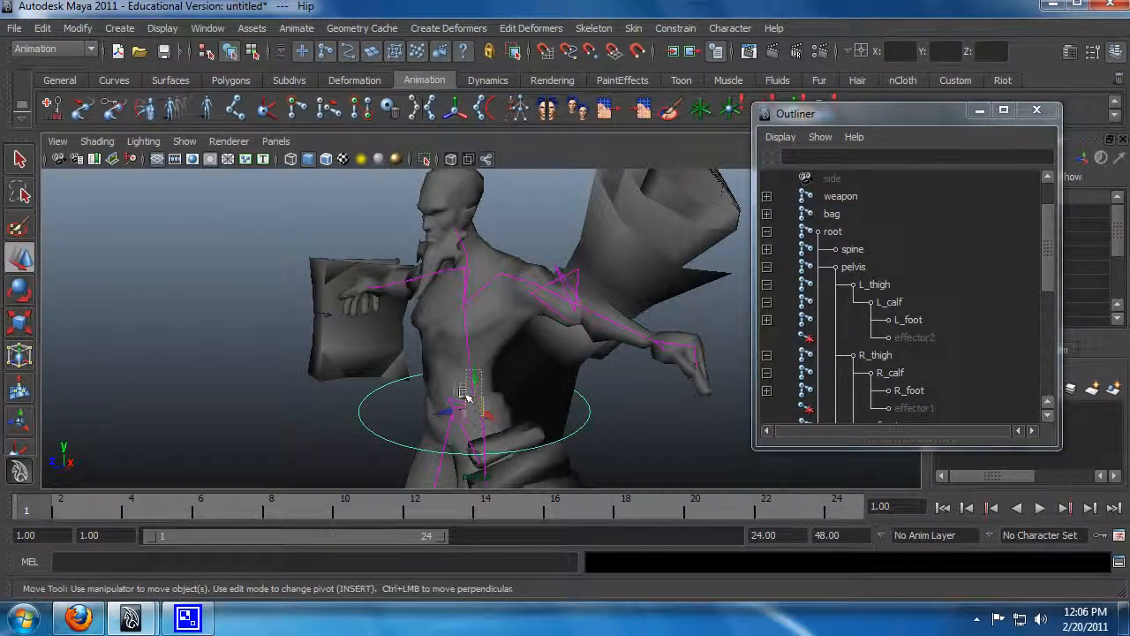
click(464, 395)
key(q)
click(374, 426)
key(w)
drag(475, 377, 432, 407)
key(e)
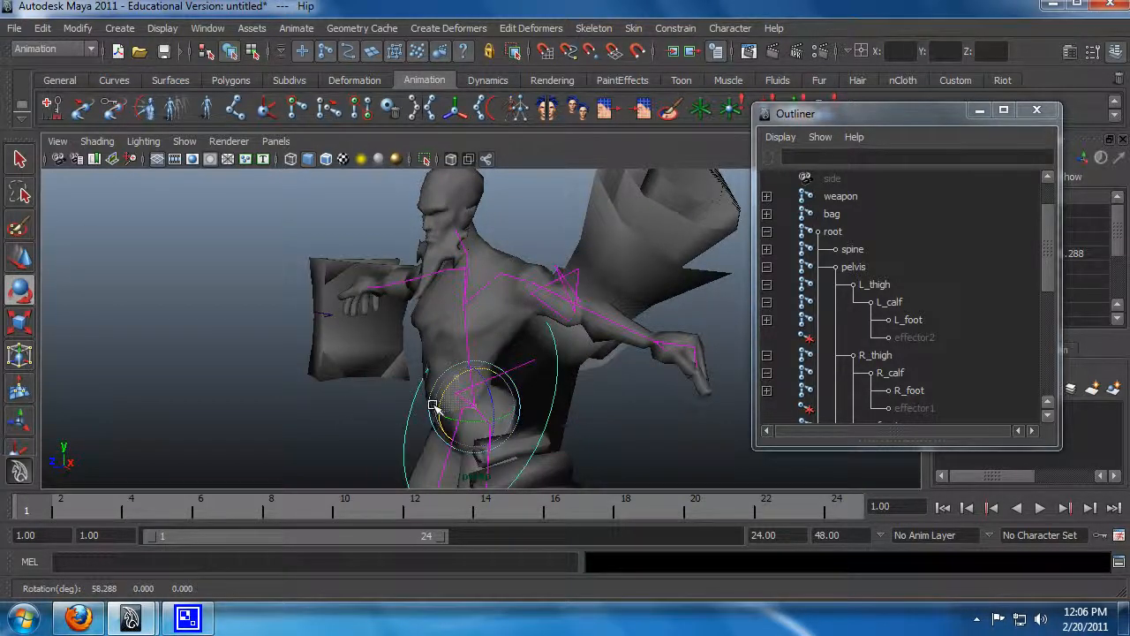
key(ctrl+z)
key(ctrl+z)
key(ctrl+z)
key(q)
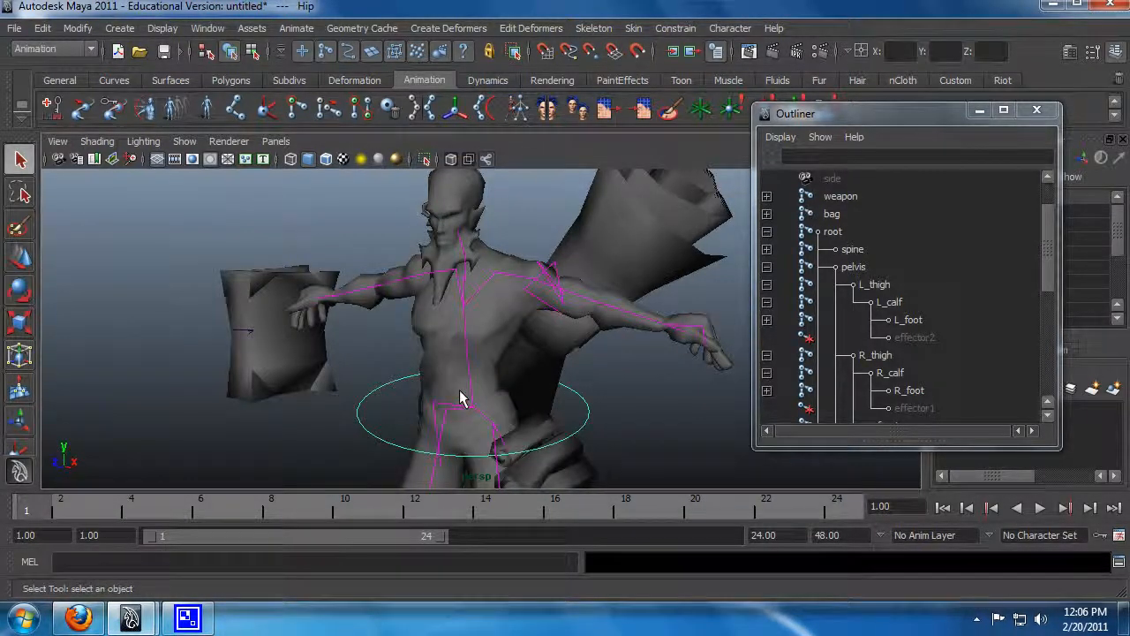
Step: Test the constrained joints by lowering the Hip circle about 2.76 units, and undo the move
key(w)
mouse_move(468, 388)
mouse_down()
mouse_move(469, 411)
mouse_move(471, 365)
mouse_move(468, 432)
mouse_move(471, 389)
mouse_up()
mouse_move(601, 362)
alt+mouse_down()
mouse_move(585, 336)
mouse_move(600, 353)
alt+mouse_up()
alt+middle_drag(512, 437, 516, 357)
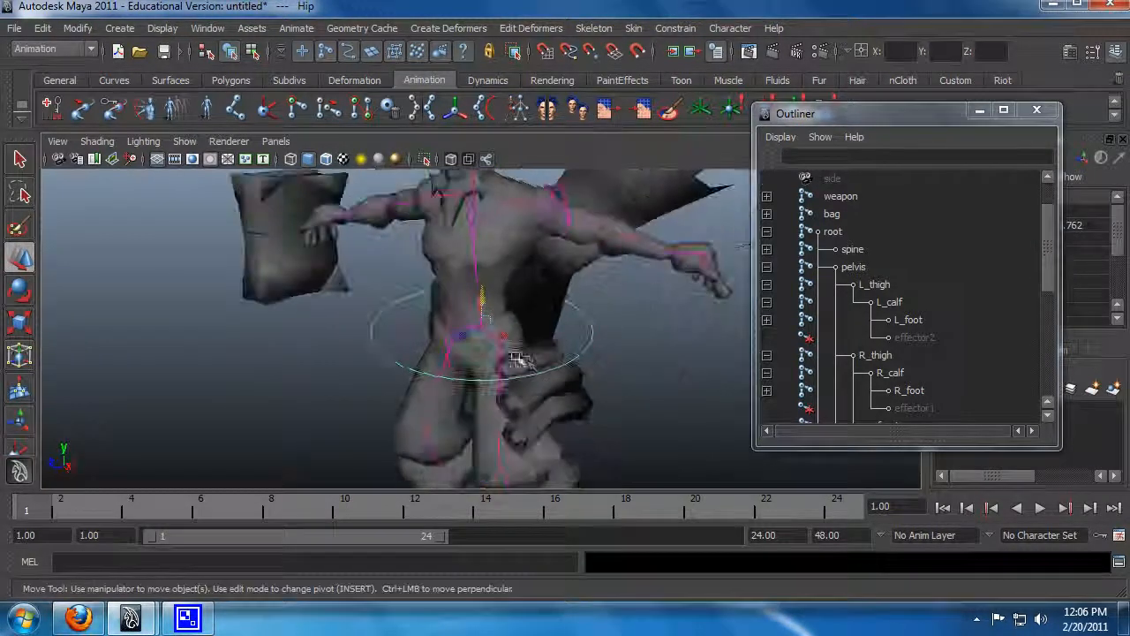
key(q)
click(357, 381)
key(ctrl+z)
key(ctrl+z)
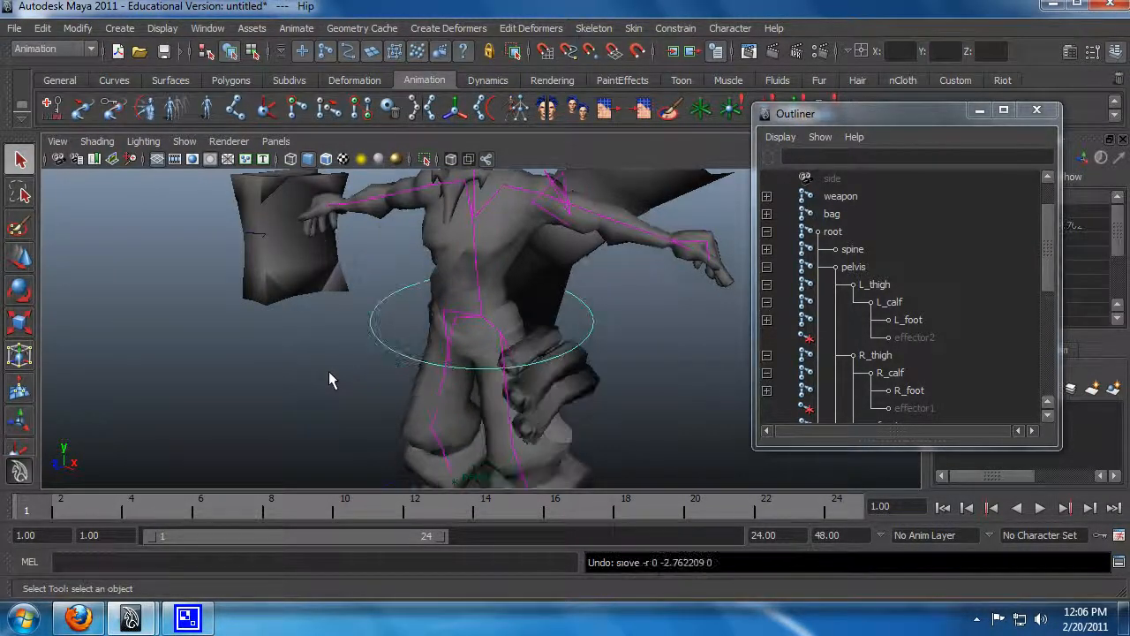
Step: Examine the bag, weapon and skeleton in relation to the Hip circle from several angles
alt+drag(328, 371, 387, 344)
alt+middle_drag(467, 305, 464, 396)
alt+drag(383, 373, 218, 351)
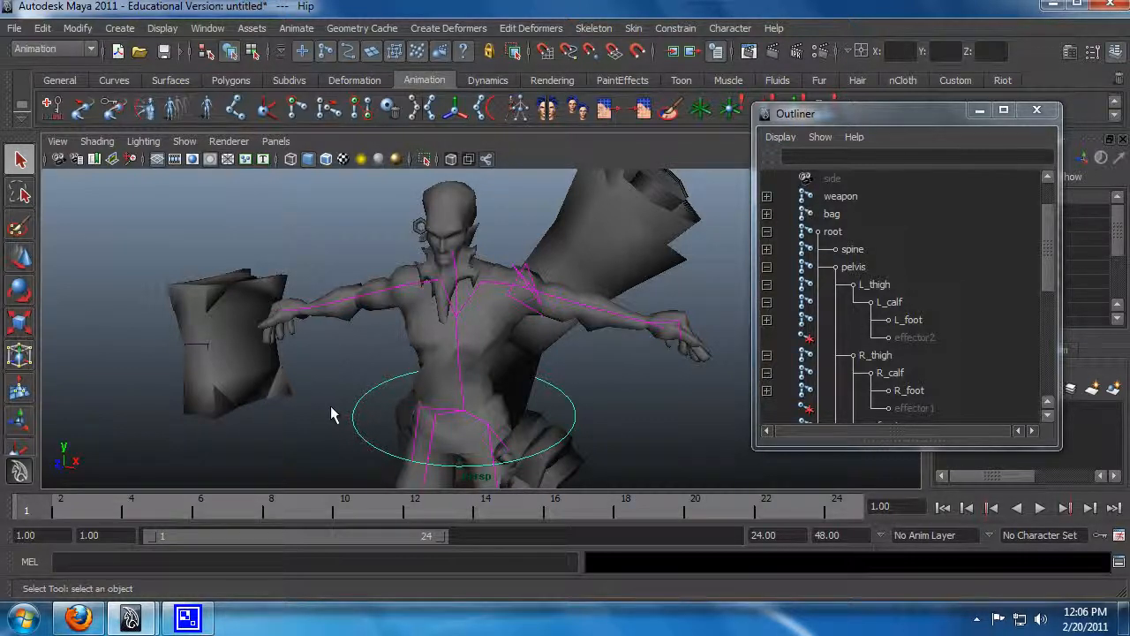
alt+drag(273, 388, 458, 383)
alt+middle_drag(457, 382, 410, 378)
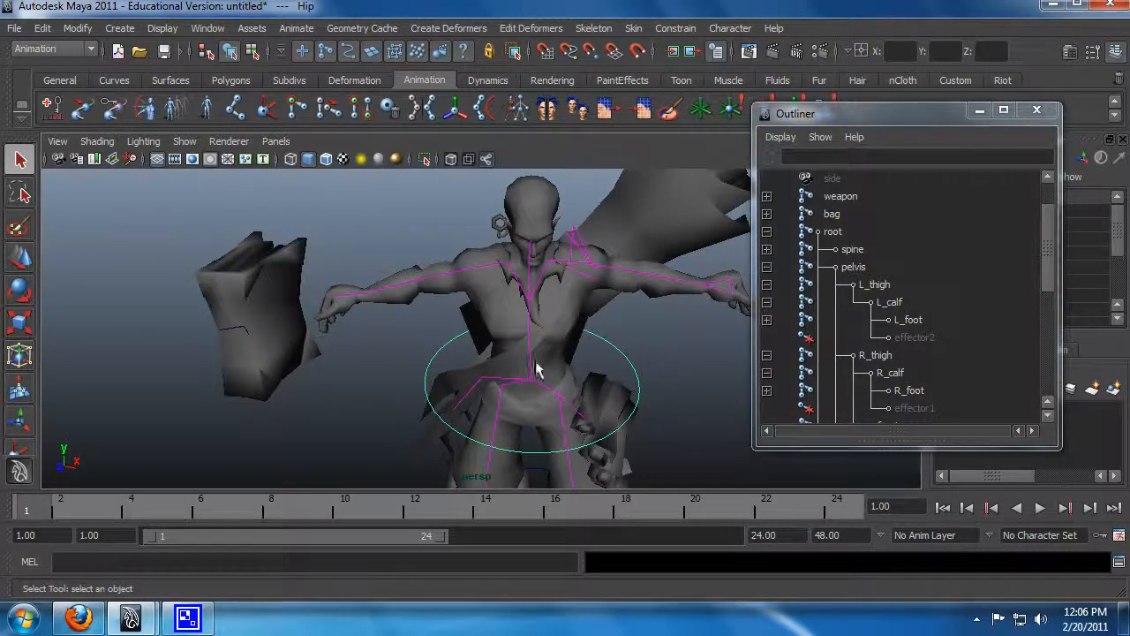
alt+drag(567, 358, 517, 355)
alt+middle_drag(621, 371, 570, 349)
alt+drag(570, 351, 580, 352)
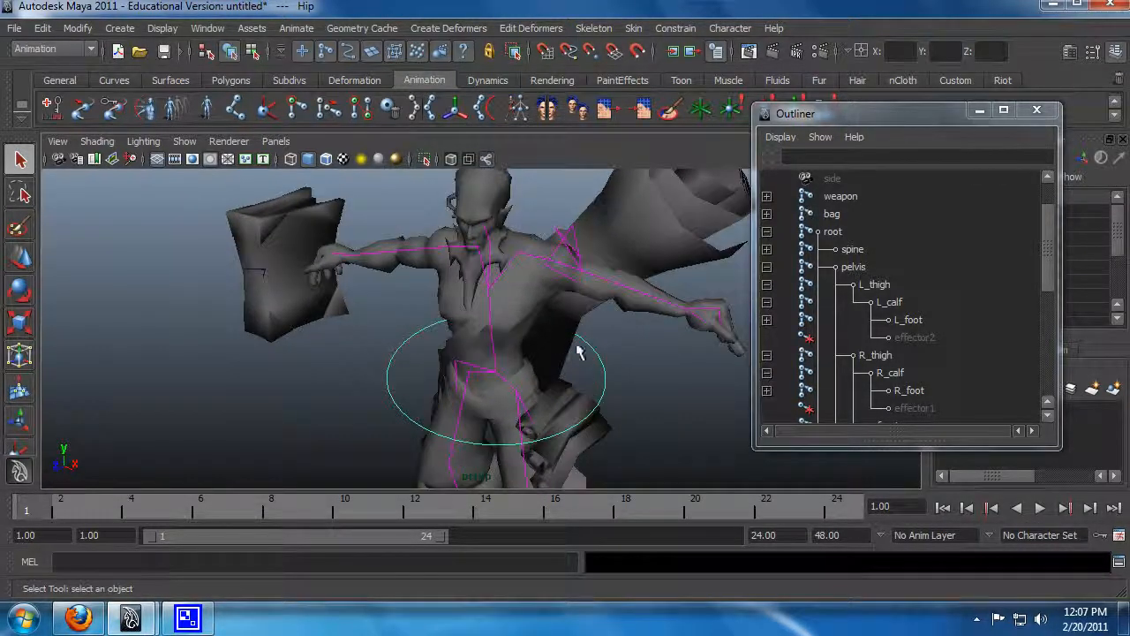
alt+middle_drag(311, 349, 447, 355)
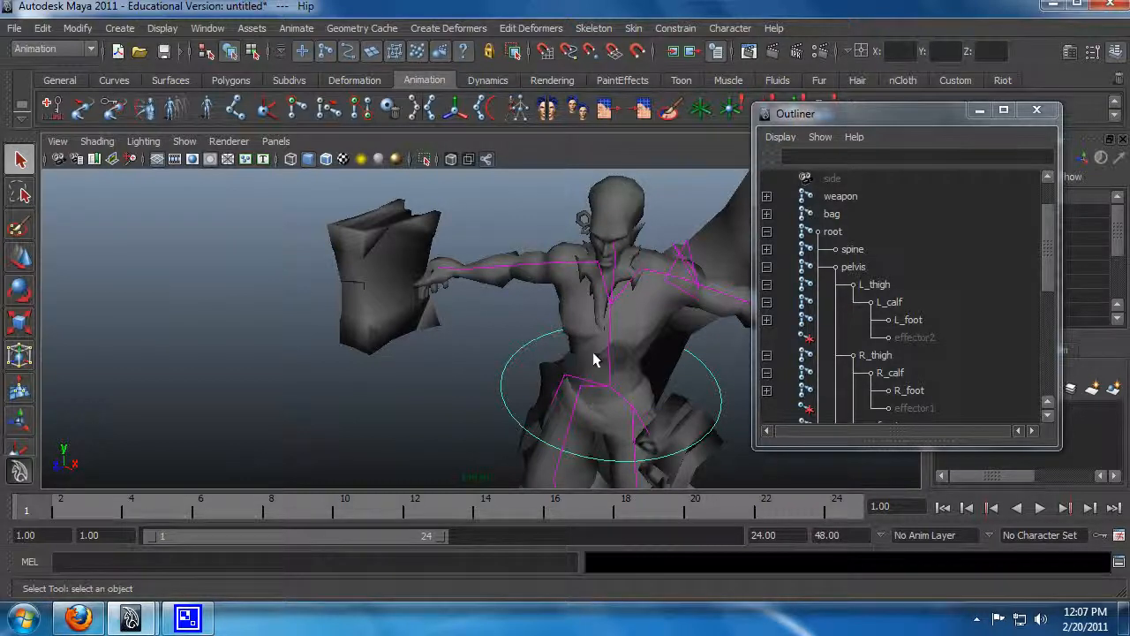
alt+drag(596, 353, 618, 355)
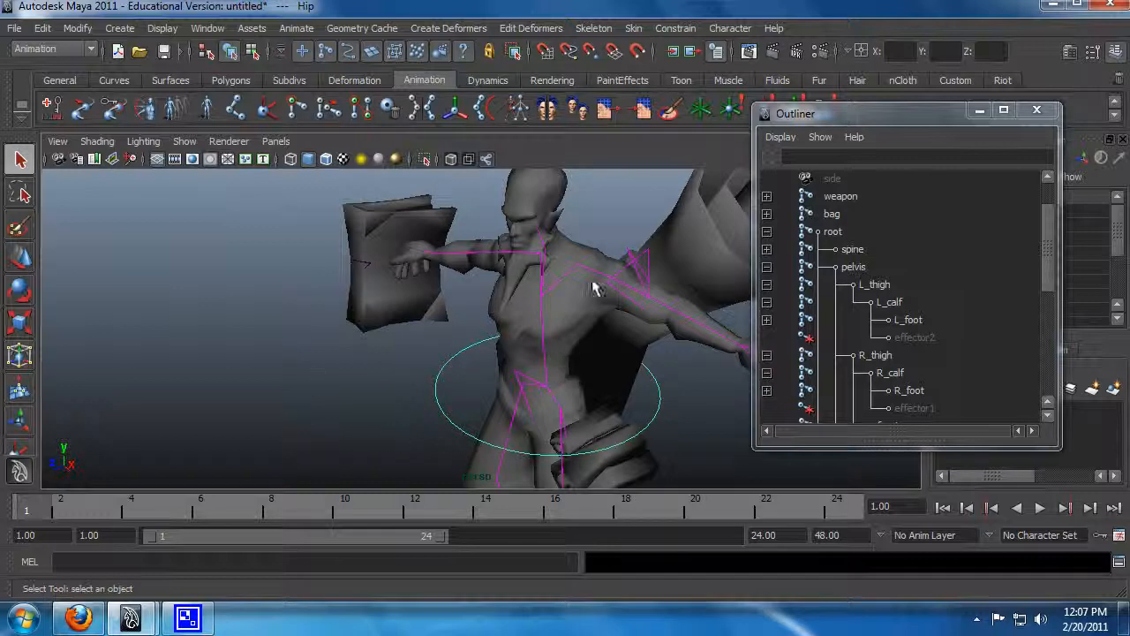
alt+drag(402, 332, 530, 334)
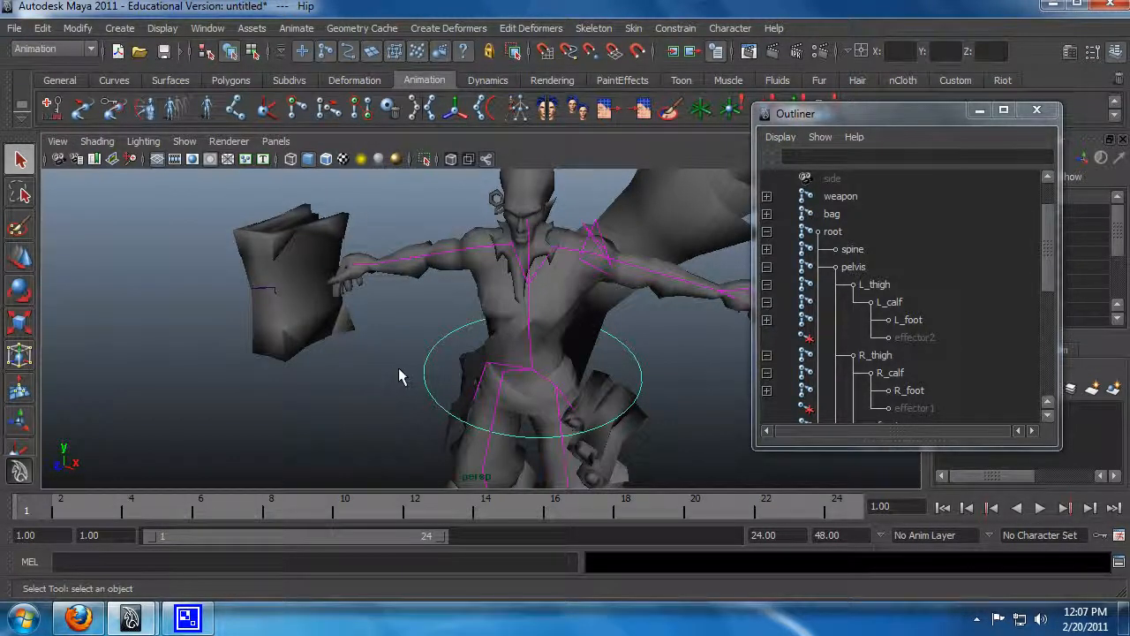
click(260, 292)
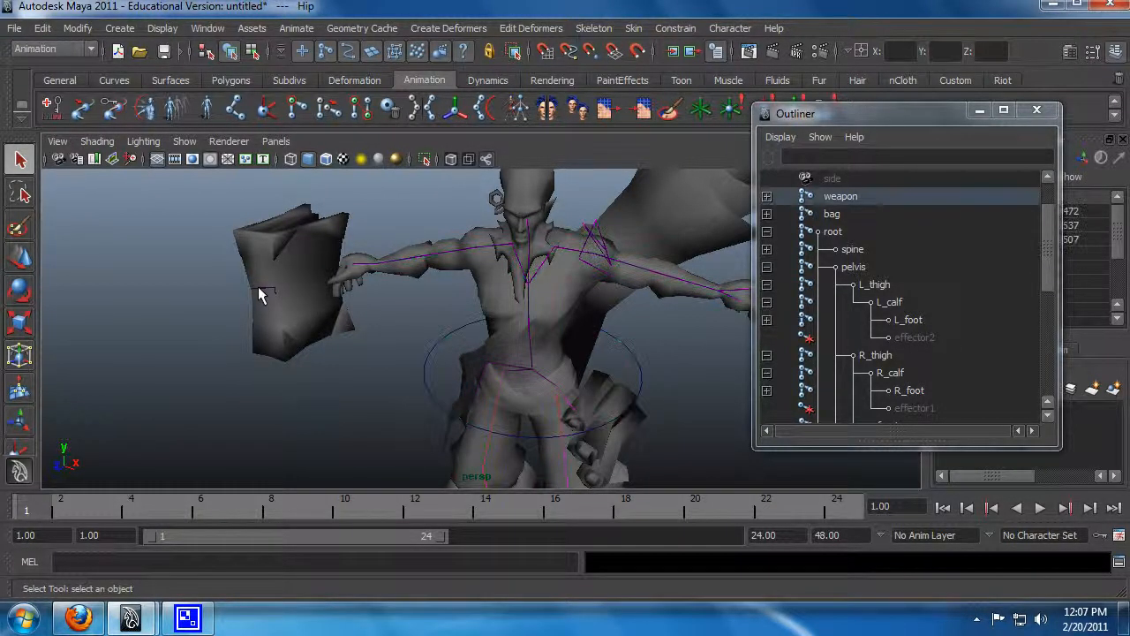
click(430, 375)
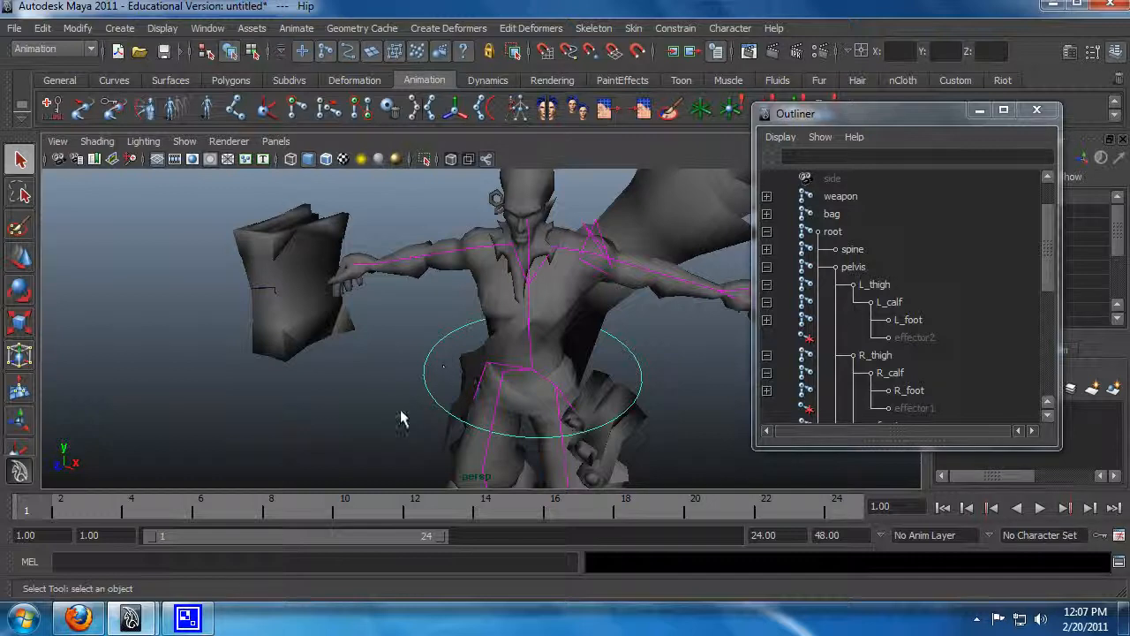
alt+drag(401, 414, 446, 369)
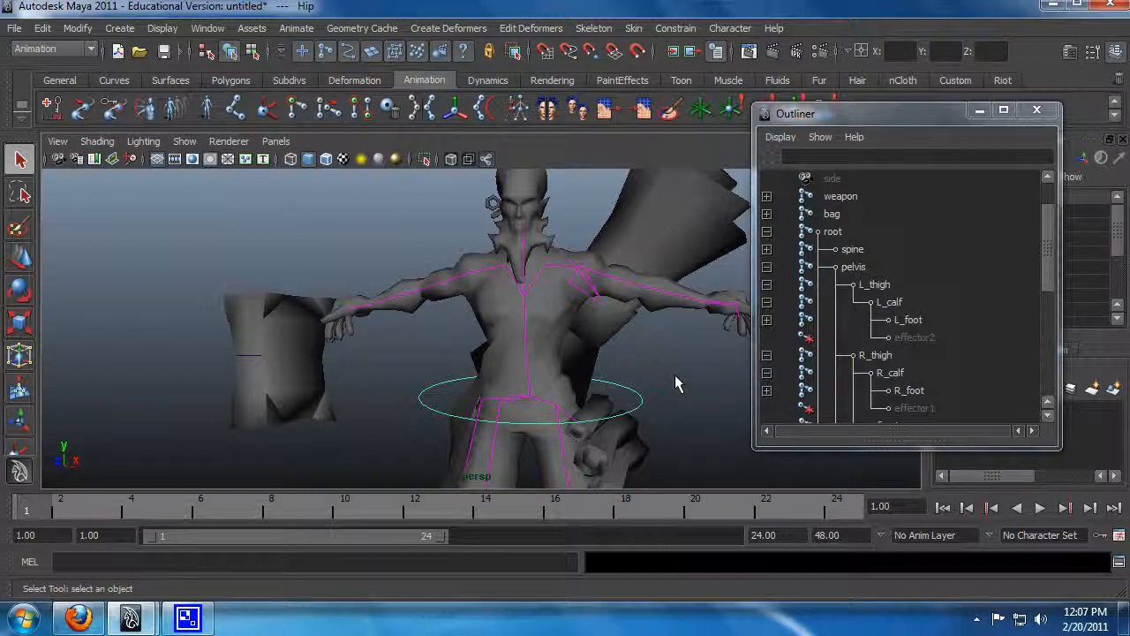
click(694, 385)
alt+drag(701, 387, 673, 399)
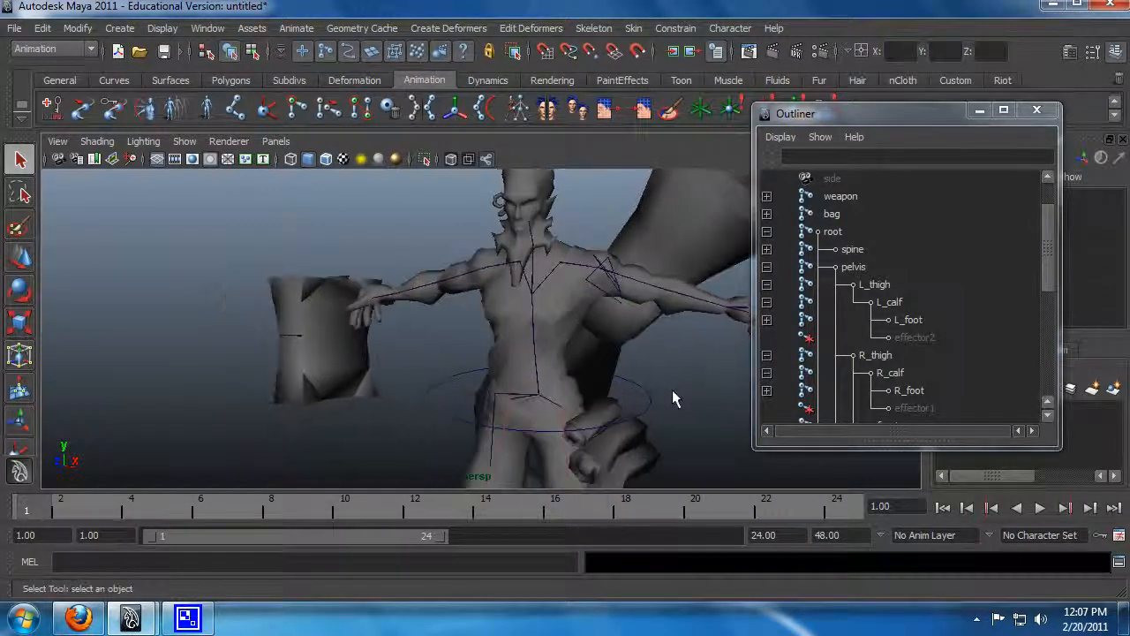
Step: Try a small vertical move of the Hip circle and undo it
click(540, 399)
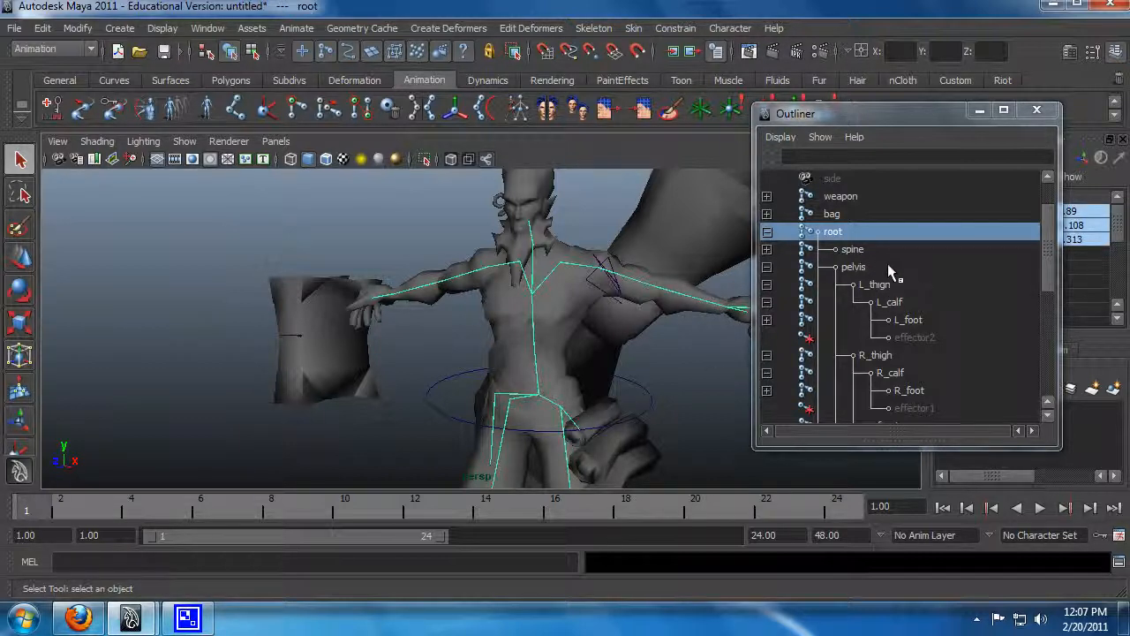
drag(645, 380, 640, 378)
key(w)
mouse_move(540, 361)
mouse_down()
mouse_move(547, 427)
mouse_move(551, 380)
mouse_up()
key(ctrl+z)
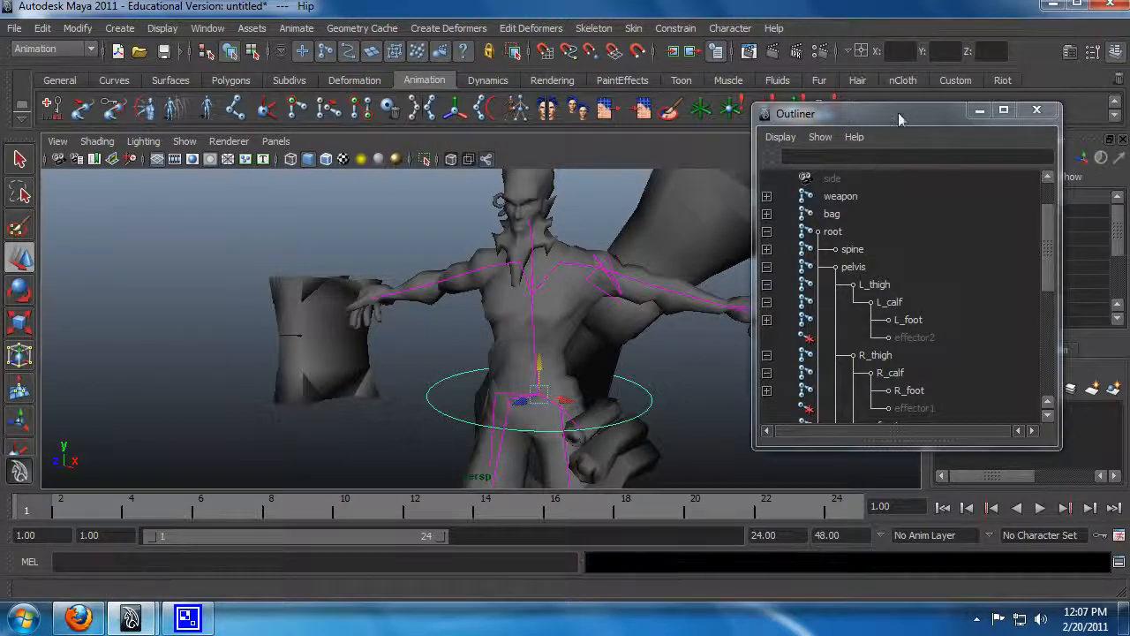
Step: Move the Outliner clear of the Channel Box and lower the Hip circle to Translate Y -9.029
drag(902, 115, 136, 214)
key(q)
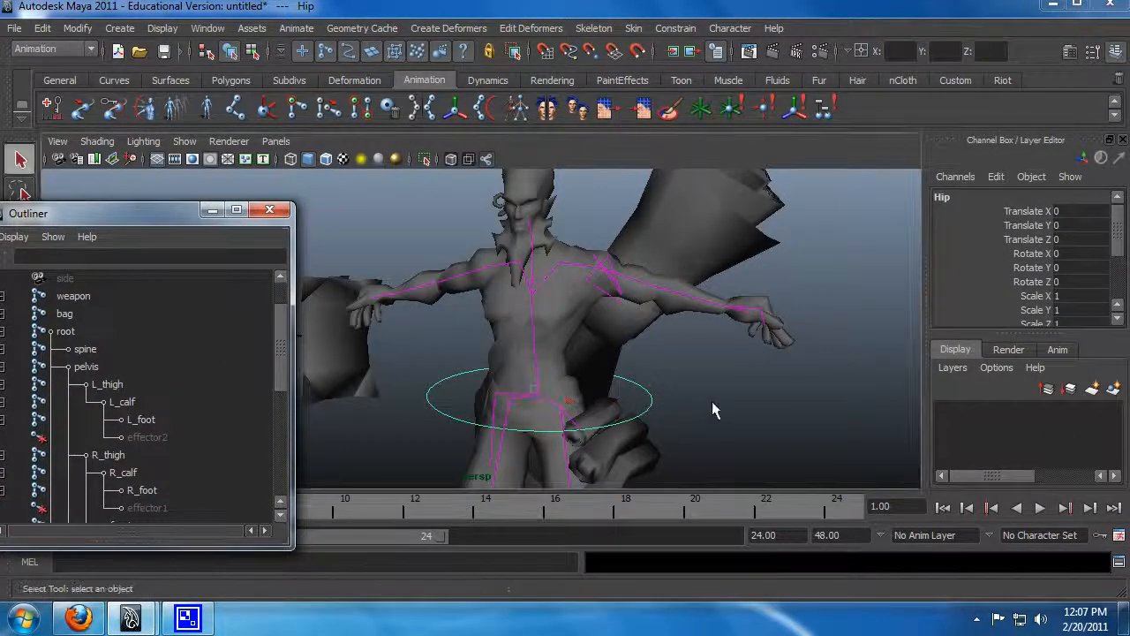
click(663, 397)
mouse_move(663, 397)
alt+mouse_down()
mouse_move(613, 378)
mouse_move(671, 404)
alt+mouse_up()
alt+middle_drag(671, 404, 765, 268)
alt+drag(769, 274, 815, 326)
click(742, 215)
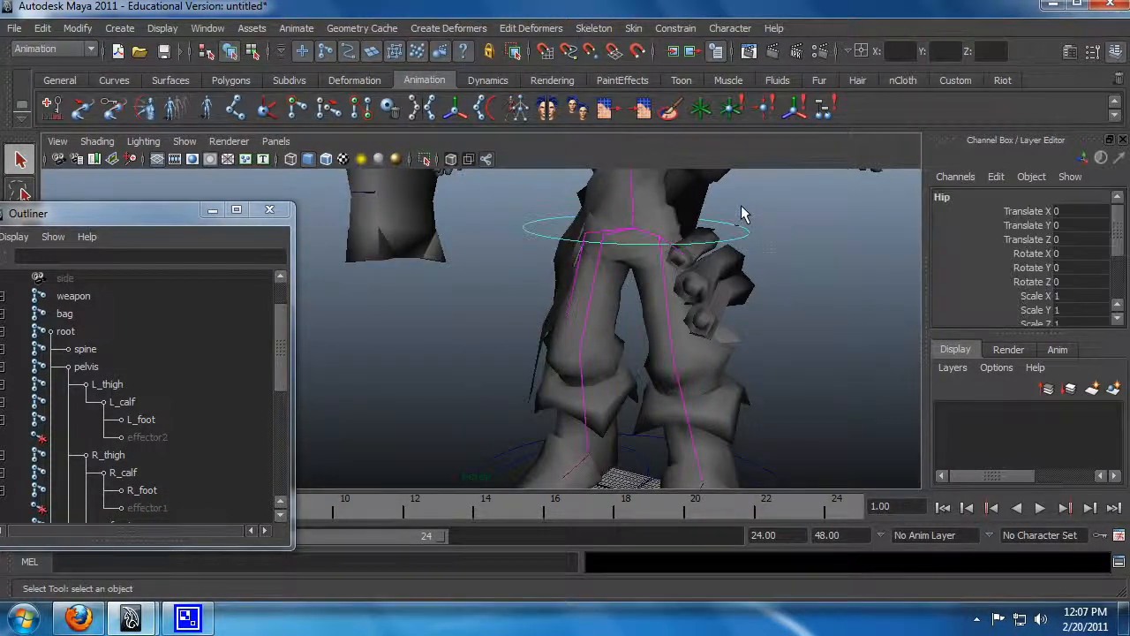
key(w)
drag(633, 208, 750, 305)
alt+middle_drag(751, 304, 757, 227)
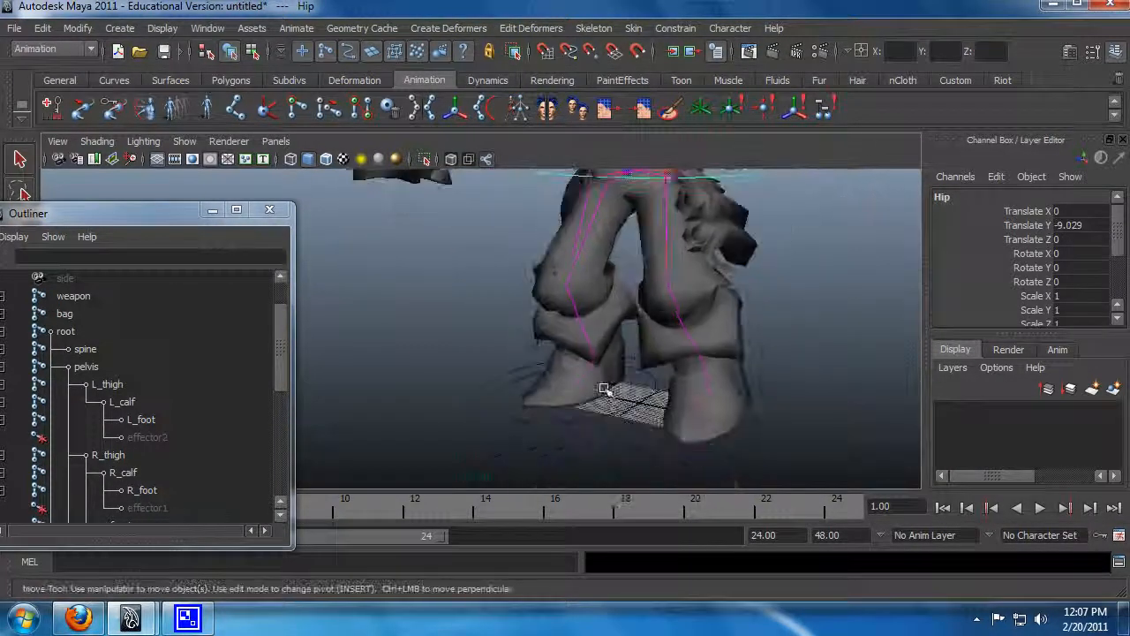
Step: Test the RightLeg1 control at Translate Y 7.312, Translate Z 36.789 and Rotate X 23.887, and undo the pose
click(554, 424)
drag(585, 391, 504, 401)
alt+drag(663, 405, 693, 382)
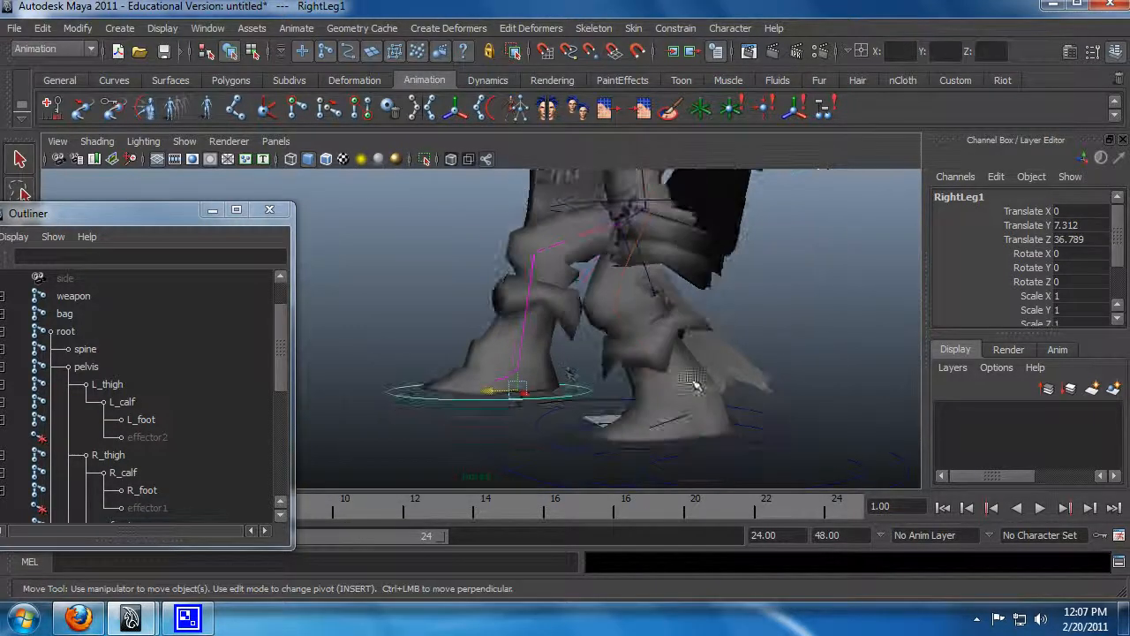
key(e)
drag(527, 356, 489, 367)
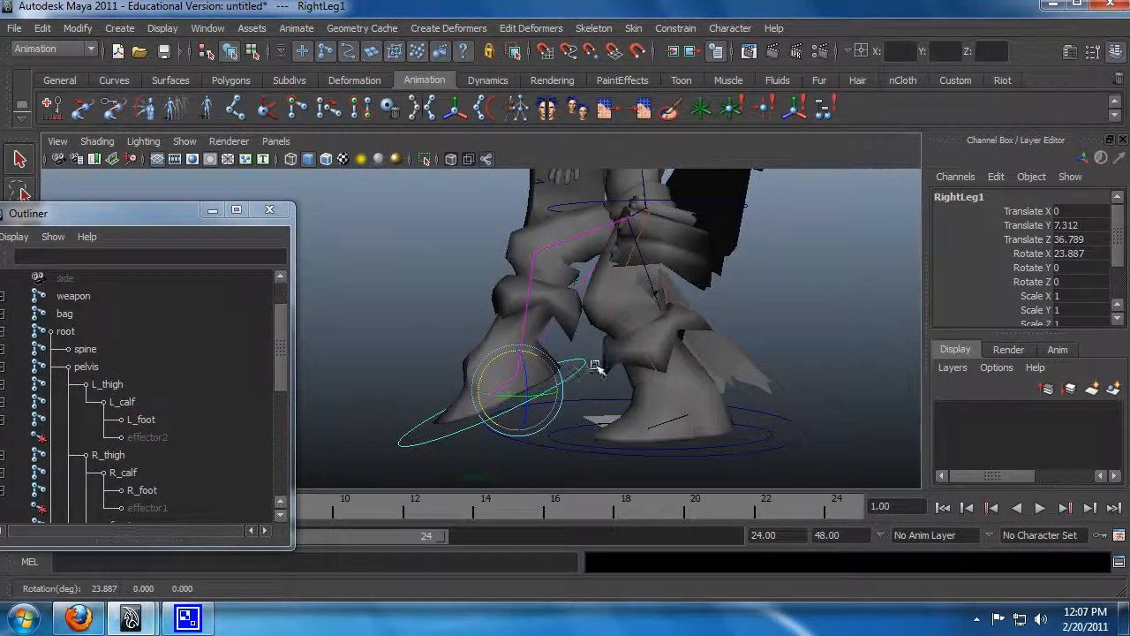
alt+middle_drag(597, 368, 652, 411)
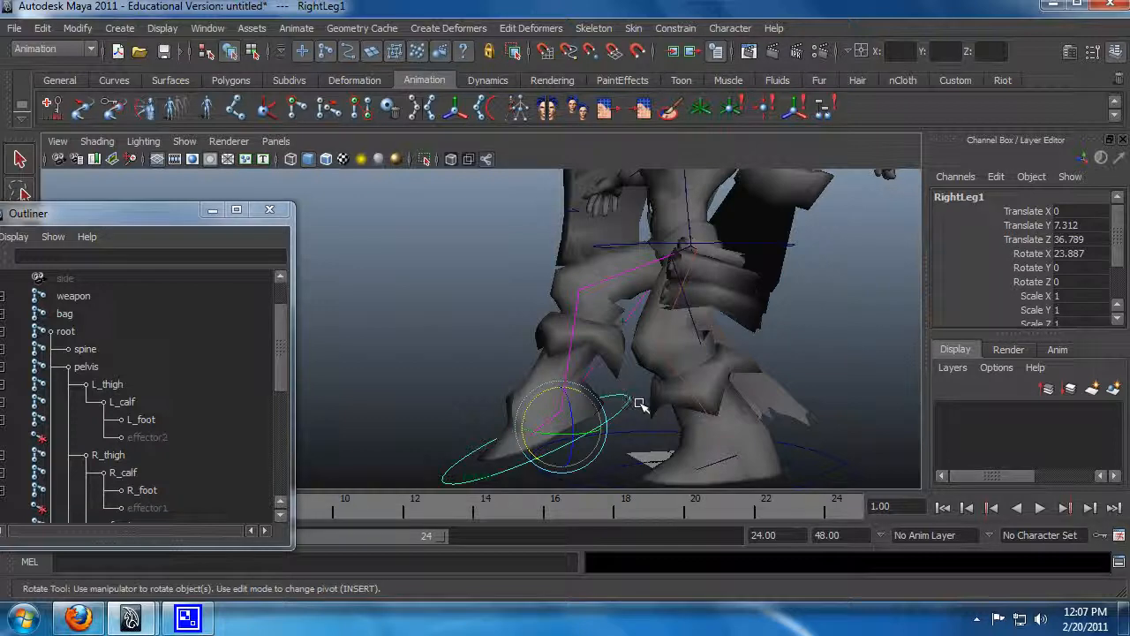
key(z)
key(z)
key(z)
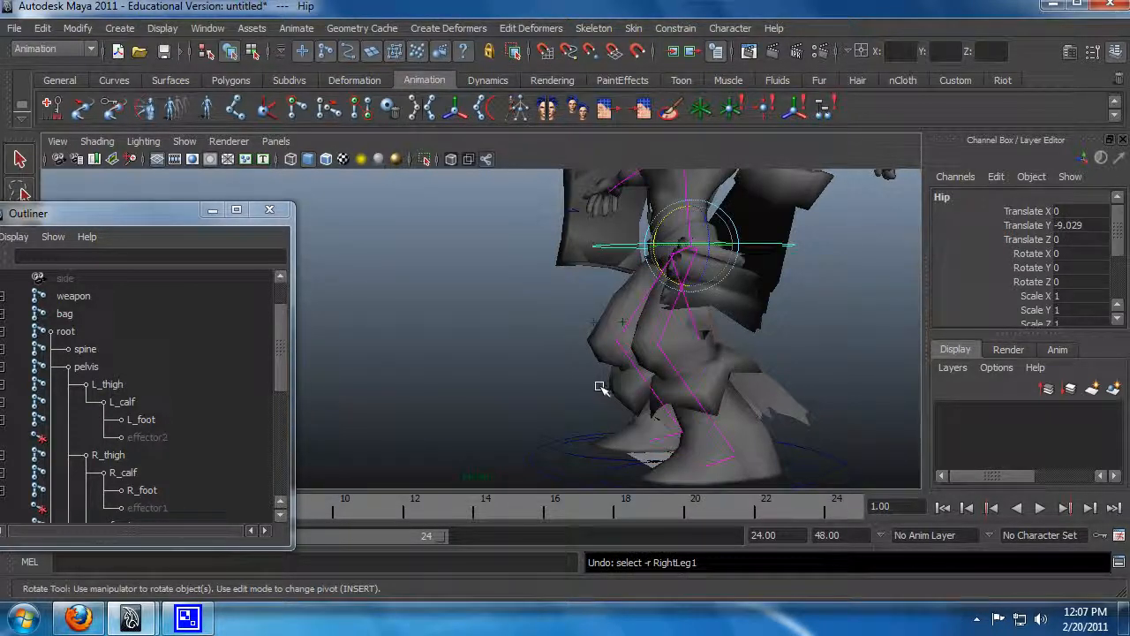
Step: Select the spine joint in the Outliner, test its rotation and undo the change
alt+drag(601, 386, 768, 374)
alt+middle_drag(768, 373, 752, 393)
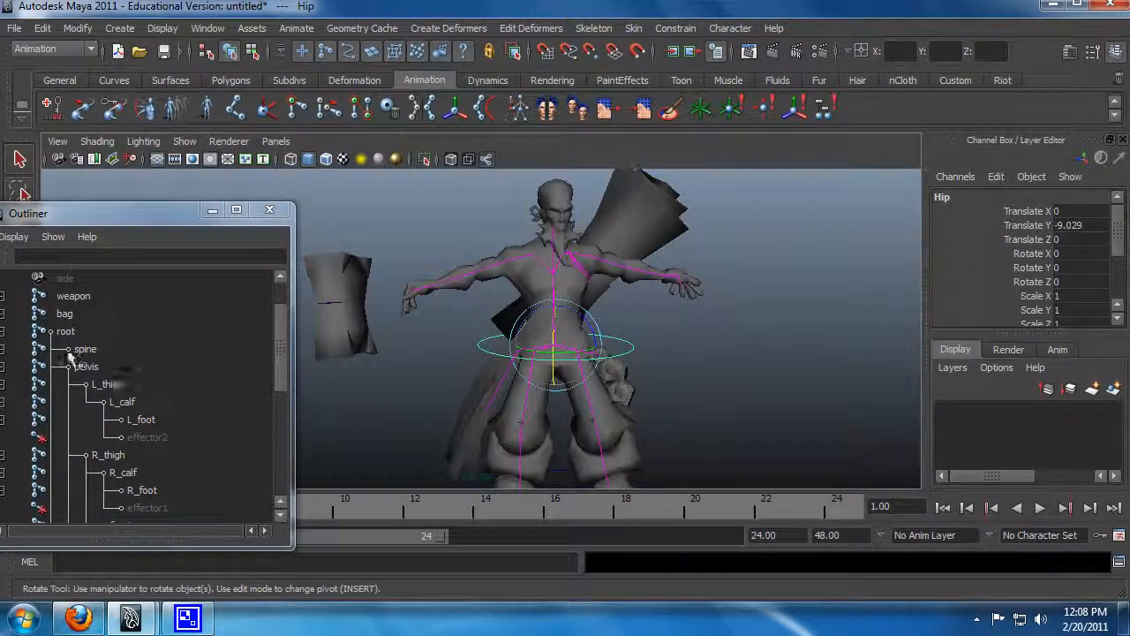
drag(133, 212, 184, 179)
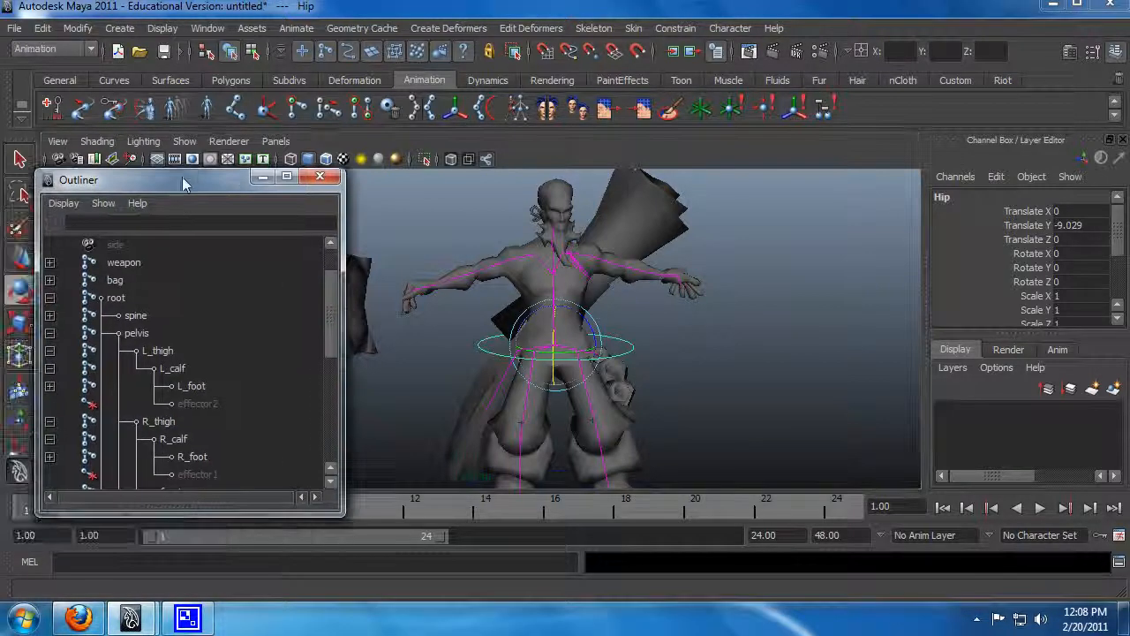
click(135, 315)
key(e)
mouse_move(593, 320)
alt+mouse_down()
mouse_move(579, 318)
mouse_move(591, 278)
mouse_move(642, 333)
mouse_move(515, 315)
mouse_move(574, 363)
mouse_move(613, 361)
mouse_move(569, 332)
mouse_move(732, 318)
mouse_move(566, 341)
mouse_move(719, 356)
mouse_move(644, 315)
mouse_move(677, 315)
mouse_move(595, 327)
mouse_move(665, 334)
mouse_move(604, 326)
alt+mouse_up()
key(ctrl+z)
alt+drag(769, 327, 647, 393)
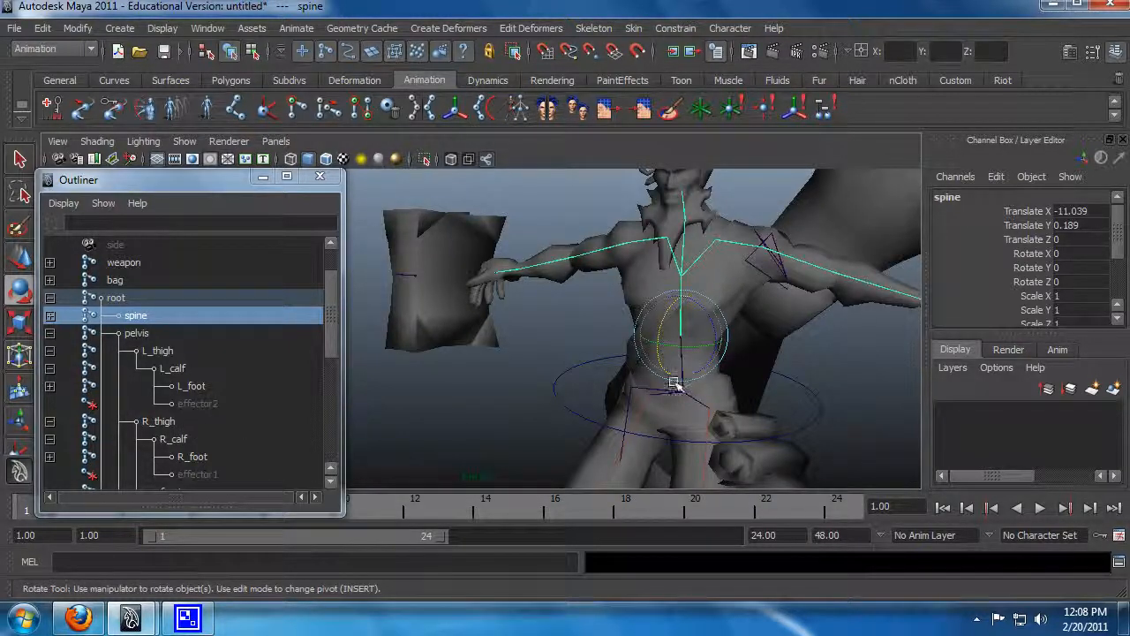
Step: Create a NURBS circle and raise it to about Translate Y 76.8 at the character's chest
click(119, 27)
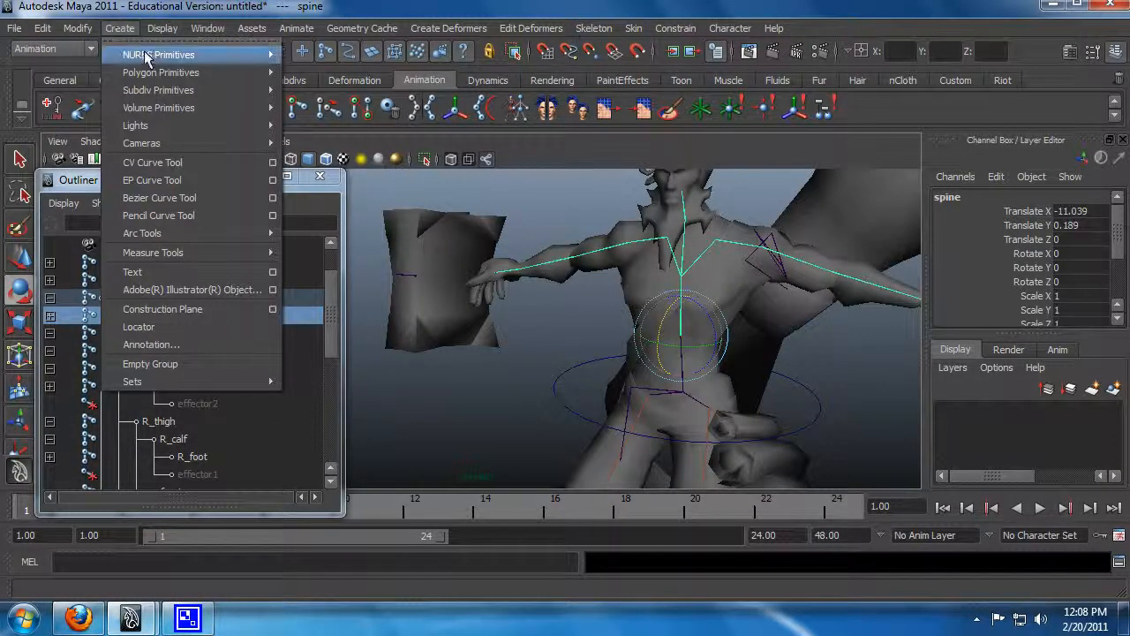
mouse_move(177, 54)
click(362, 171)
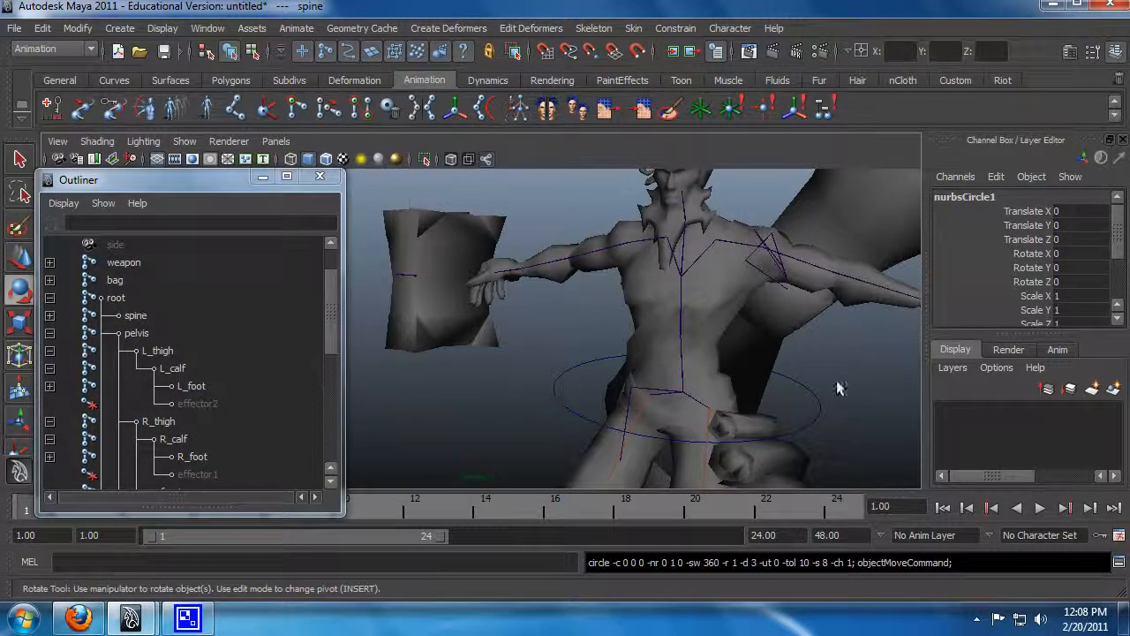
scroll(712, 369, down, 2)
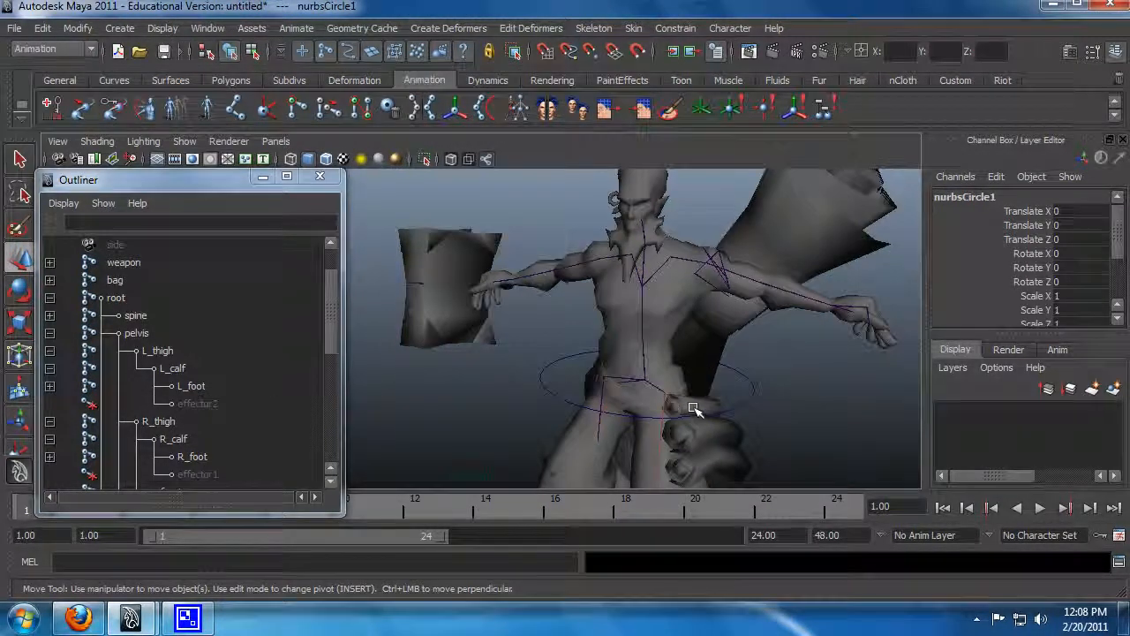
scroll(660, 432, down, 3)
drag(587, 475, 591, 287)
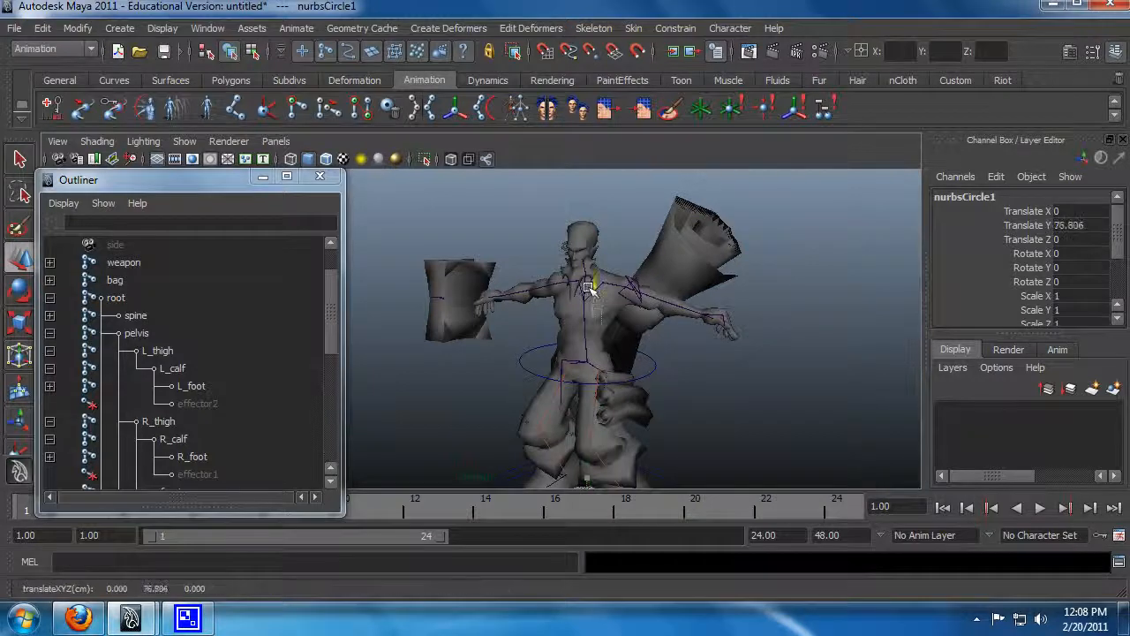
Step: Snap the new circle onto the spine joint at Translate X -4.556, Y 70.045, Z -1.218
scroll(643, 345, up, 5)
key(v)
mouse_move(747, 299)
mouse_down()
mouse_move(725, 301)
mouse_move(738, 291)
mouse_up()
alt+right_drag(779, 340, 833, 342)
alt+middle_drag(833, 342, 697, 349)
alt+right_drag(742, 357, 812, 383)
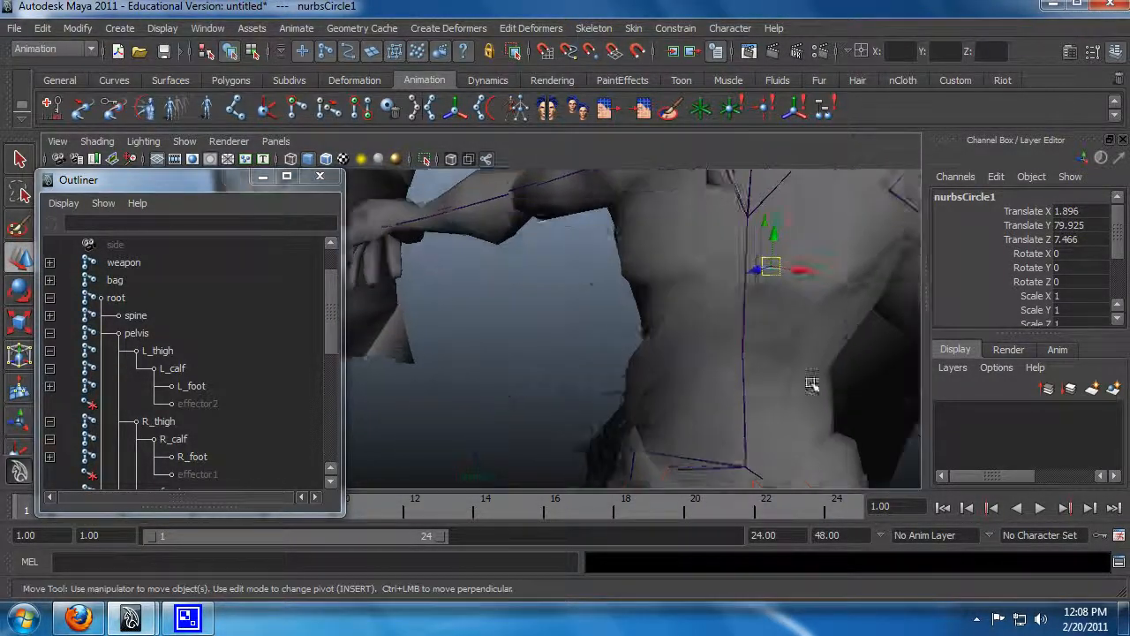
alt+middle_drag(799, 379, 685, 370)
key(v)
drag(718, 263, 740, 380)
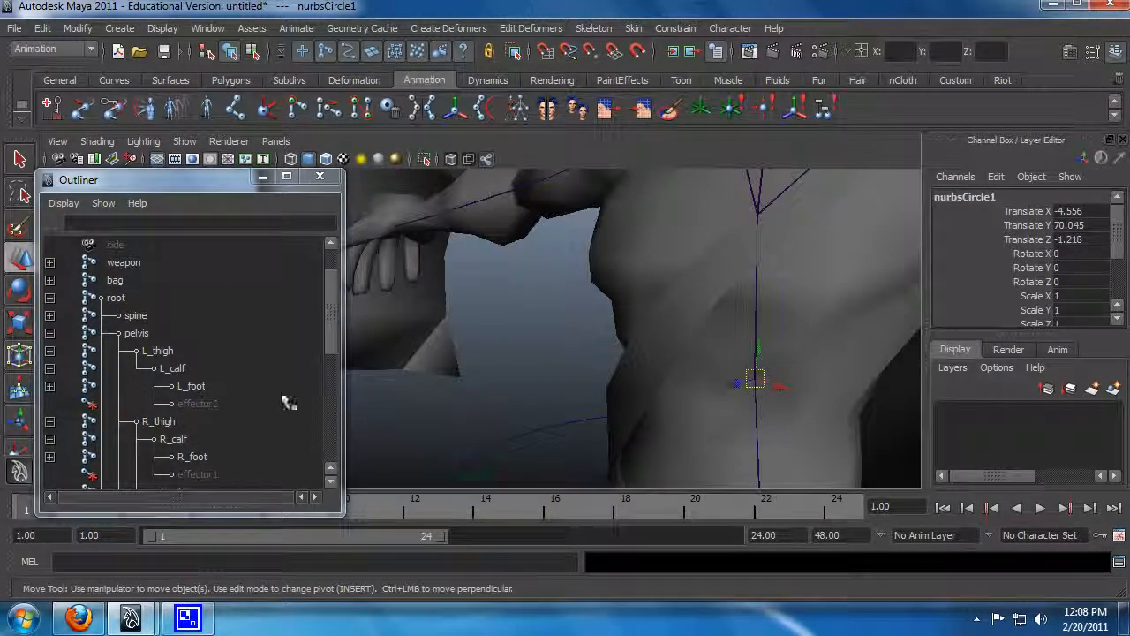
click(142, 316)
key(r)
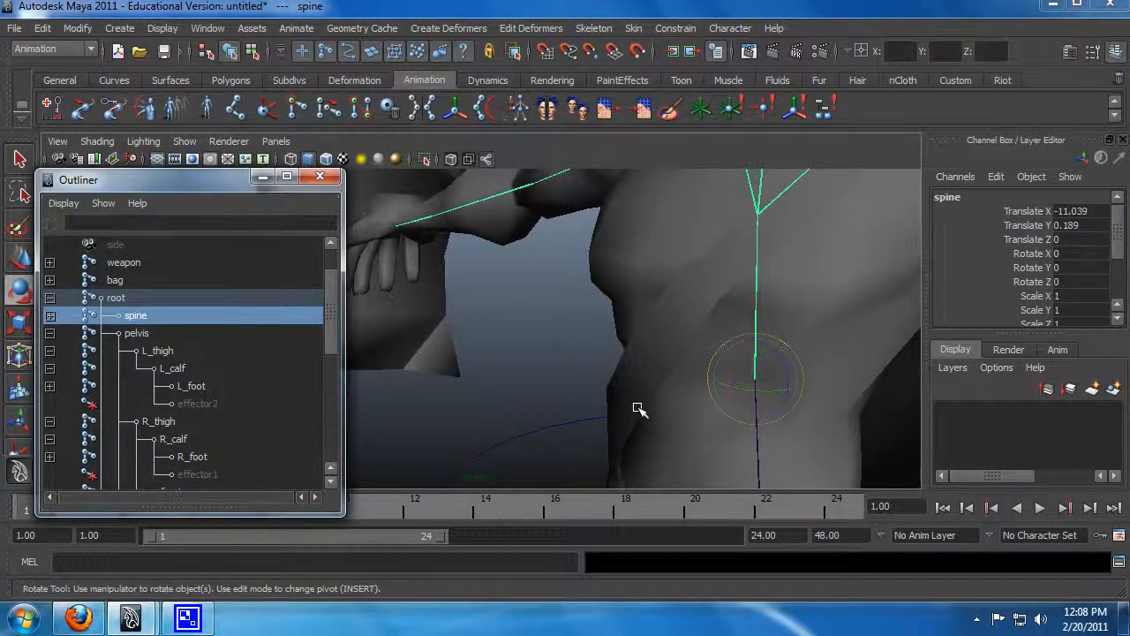
drag(755, 379, 945, 429)
key(ctrl+z)
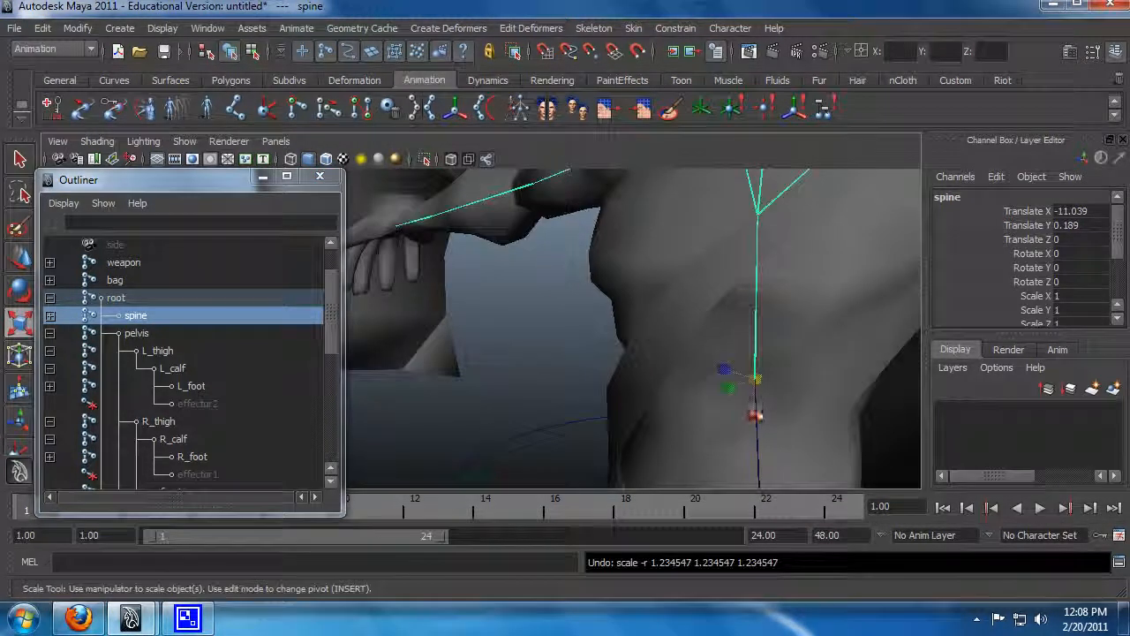
Step: Select the new NURBS circle in the Outliner and scale it uniformly to about 17.726 around the character's waist
scroll(174, 403, down, 10)
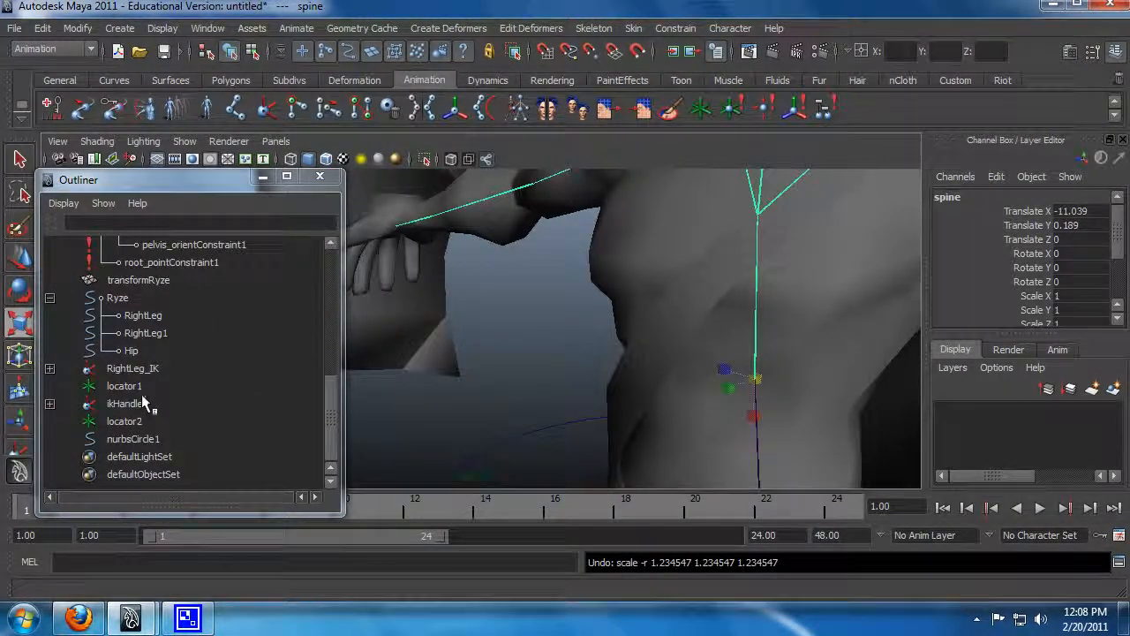
click(134, 368)
click(140, 386)
click(141, 403)
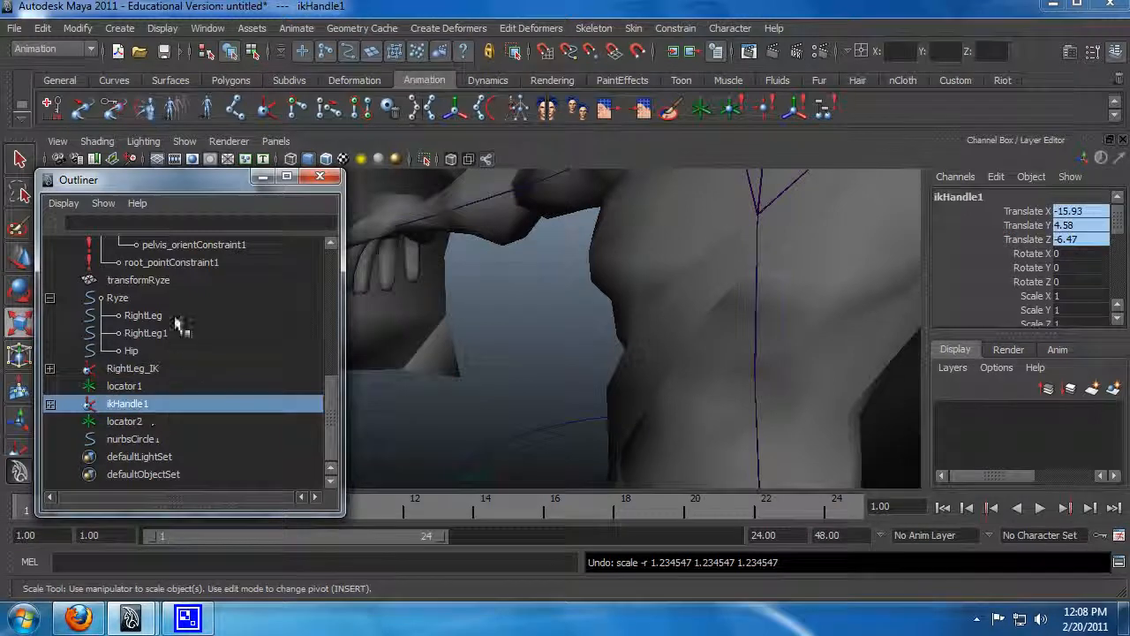
drag(331, 415, 329, 459)
click(181, 439)
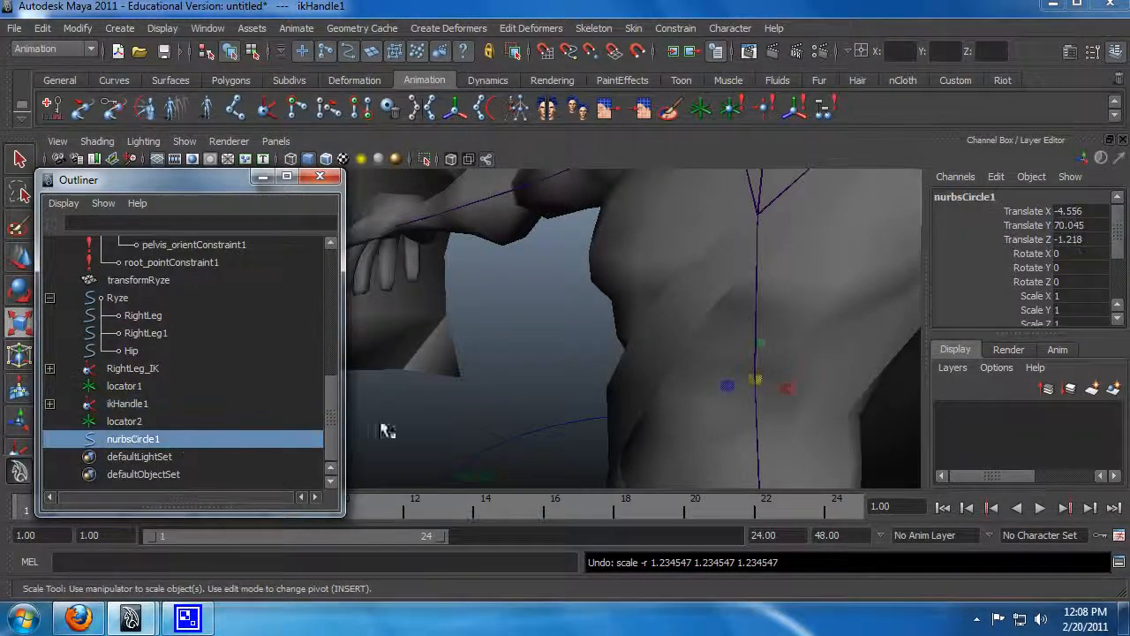
key(e)
key(r)
drag(753, 385, 667, 390)
drag(606, 351, 631, 394)
alt+middle_drag(631, 395, 669, 421)
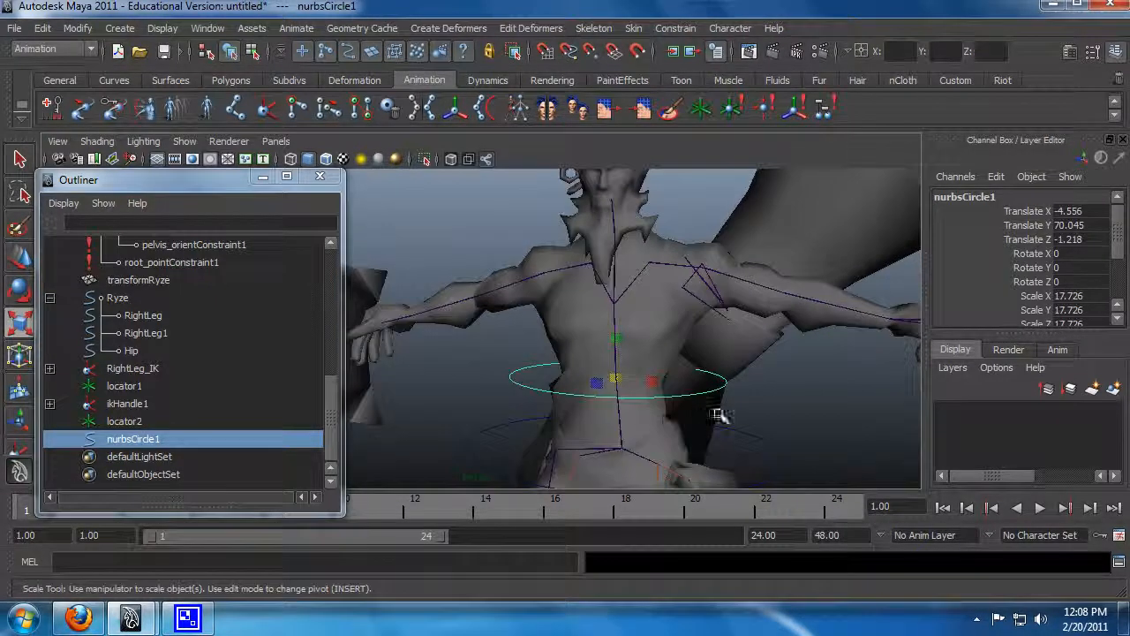
alt+drag(716, 411, 692, 415)
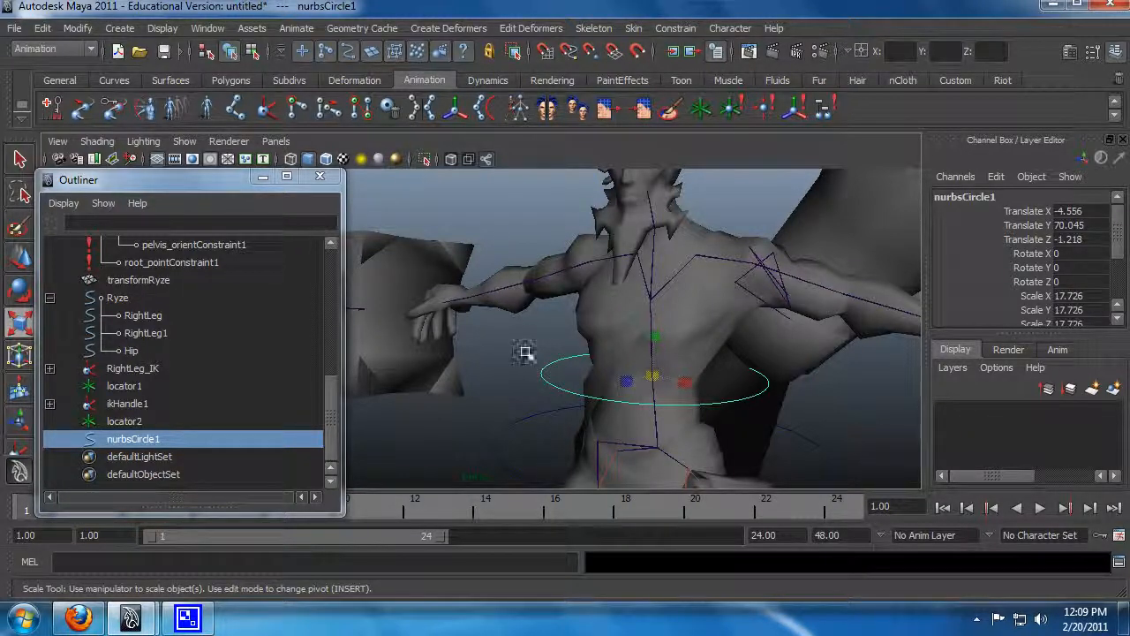
Step: Rename the waist circle as Spine
double_click(116, 440)
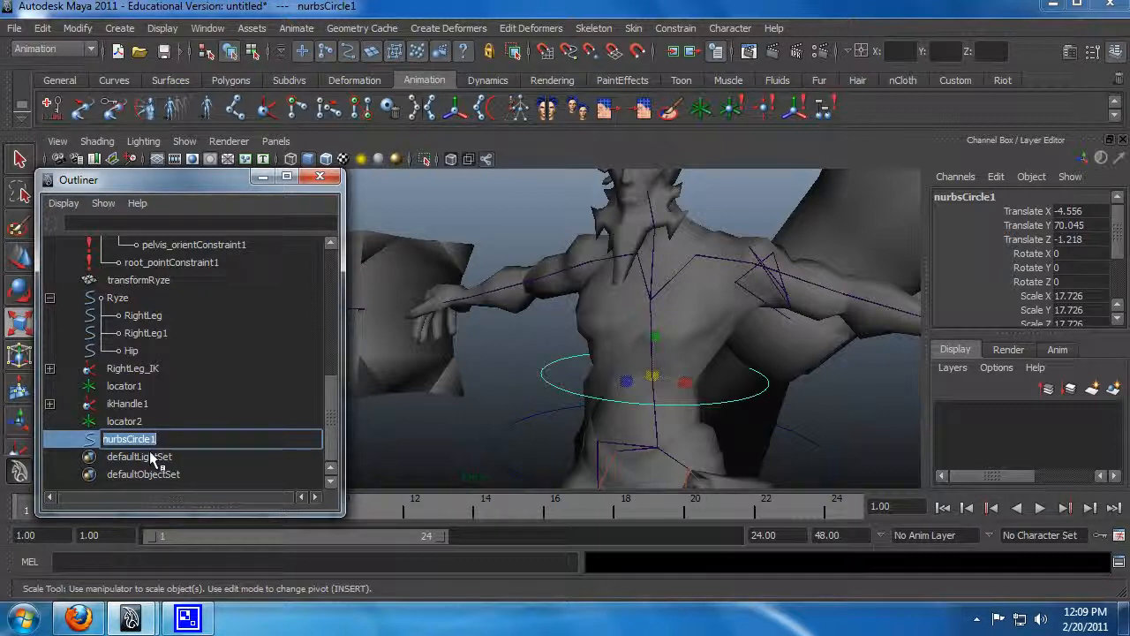
text(Spine)
key(Return)
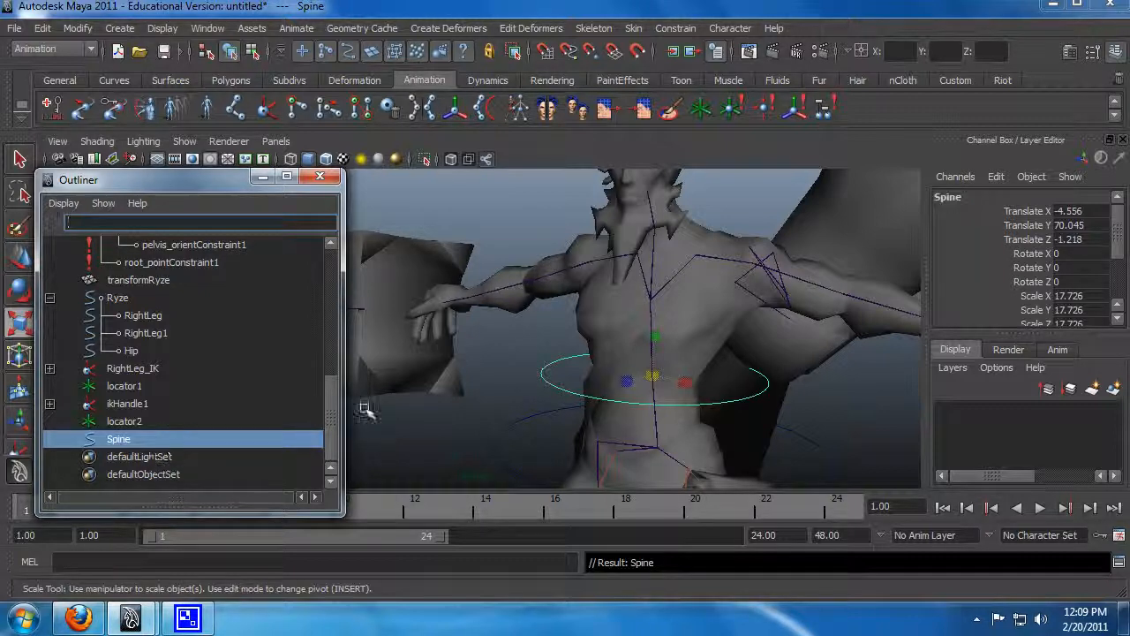
Step: Try an orient constraint from the Spine circle to the spine joint, and undo the test rotation and the constraint
drag(336, 415, 333, 264)
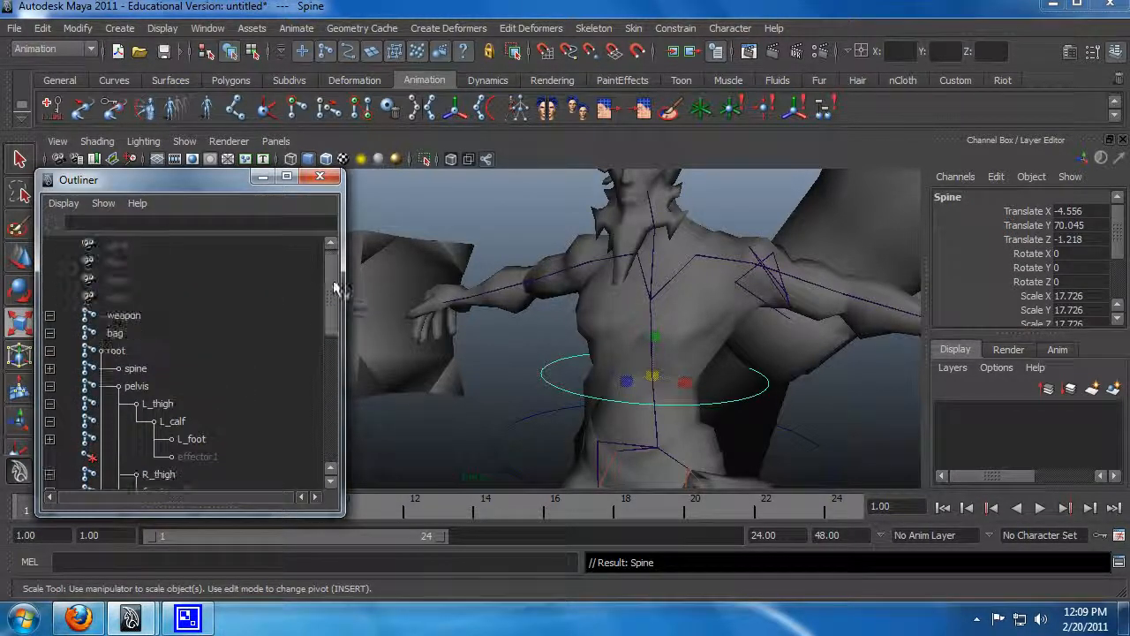
click(144, 375)
click(676, 28)
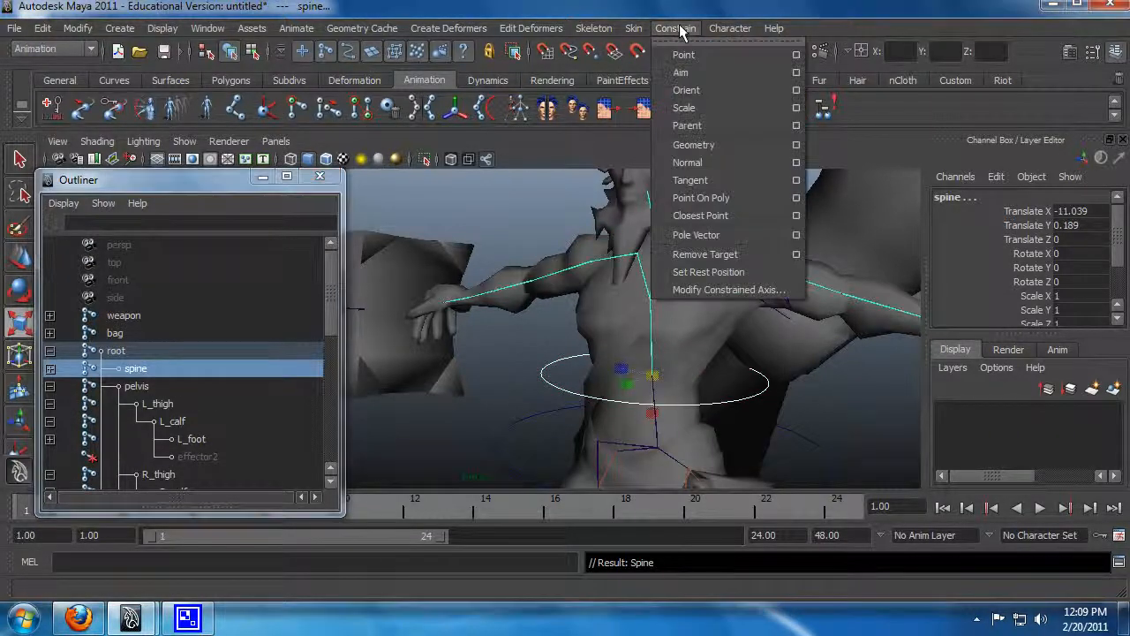
click(706, 89)
drag(528, 348, 550, 383)
key(e)
drag(646, 362, 609, 374)
key(ctrl+z)
scroll(760, 393, down, 5)
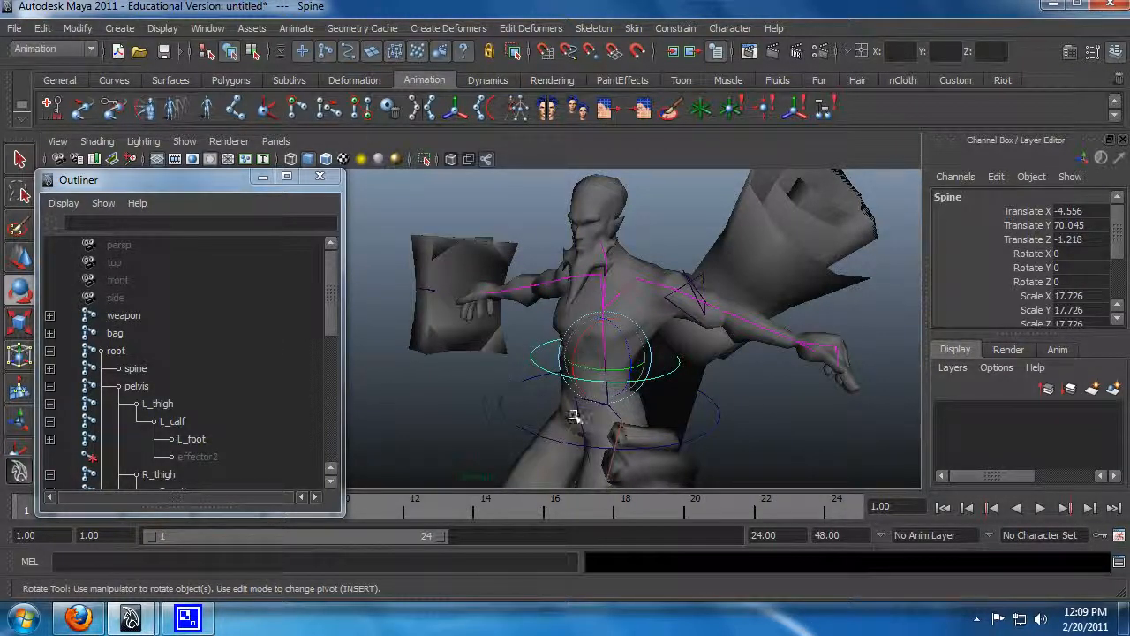
key(ctrl+z)
key(ctrl+z)
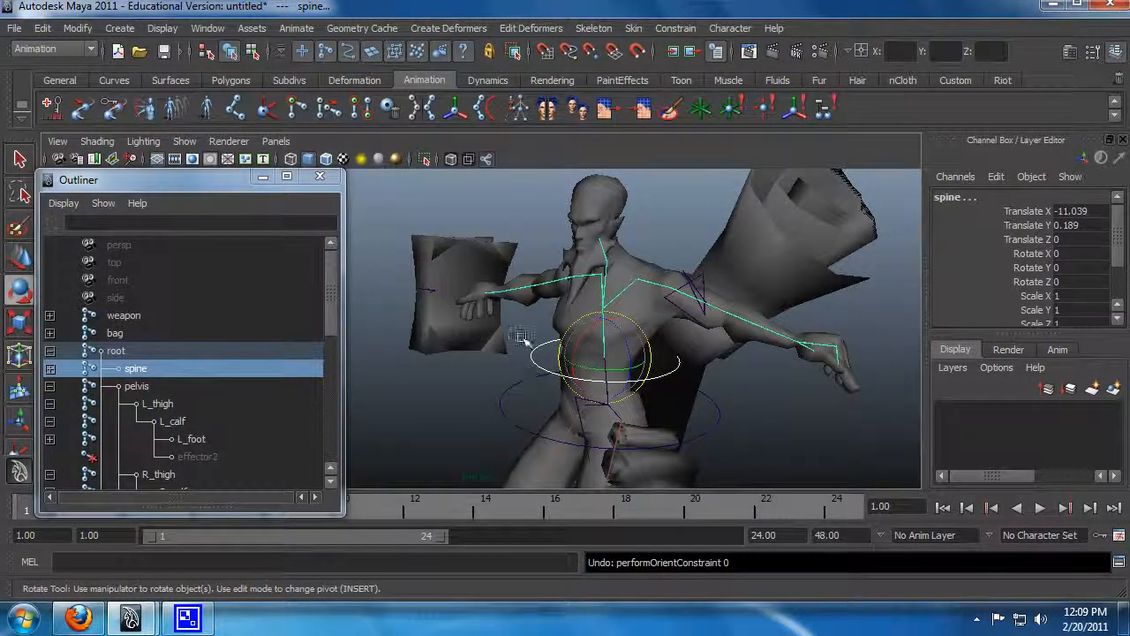
Step: Freeze the transformations of the Spine circle
click(536, 357)
click(78, 27)
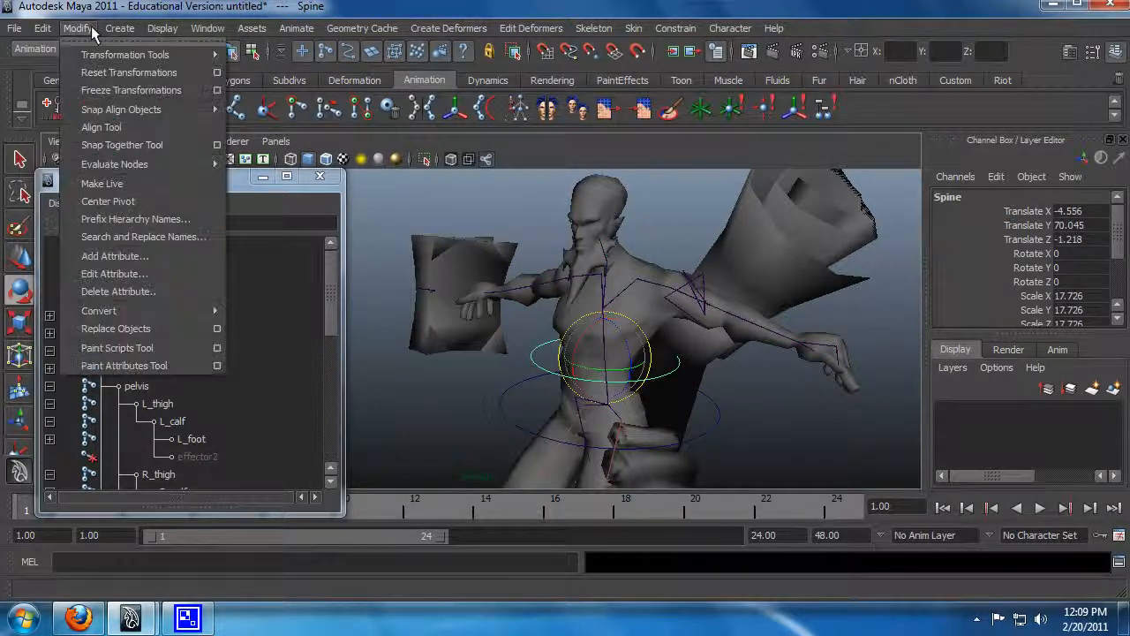
click(123, 93)
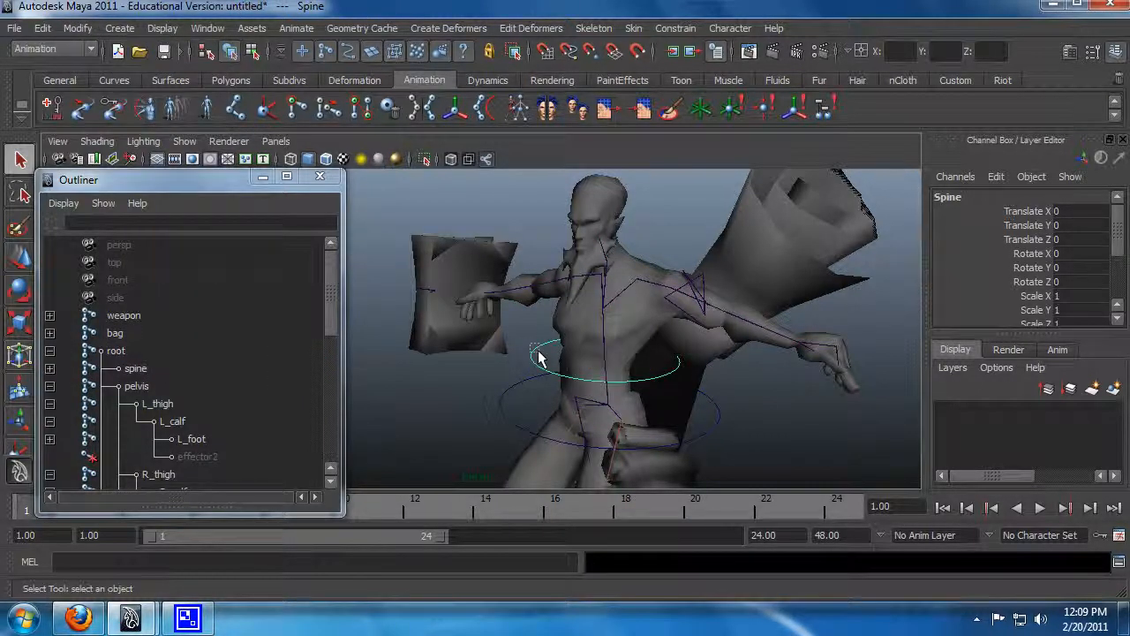
Step: Orient-constrain the spine joint to the Spine circle
mouse_move(326, 285)
mouse_down()
mouse_move(322, 401)
mouse_move(332, 274)
mouse_move(327, 295)
mouse_up()
click(139, 315)
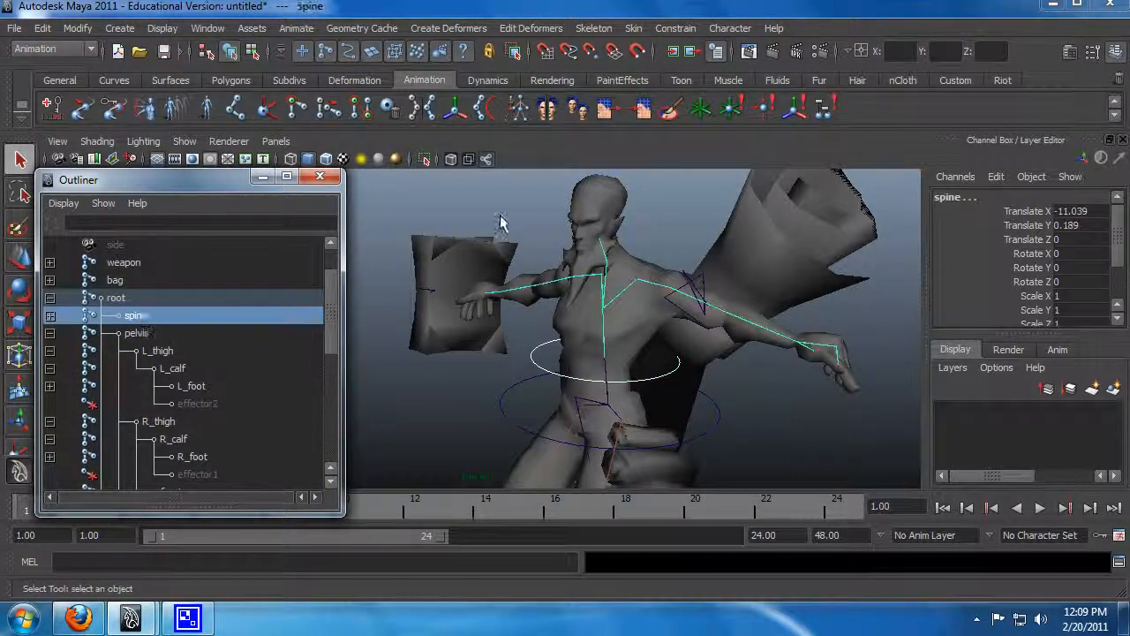
click(676, 29)
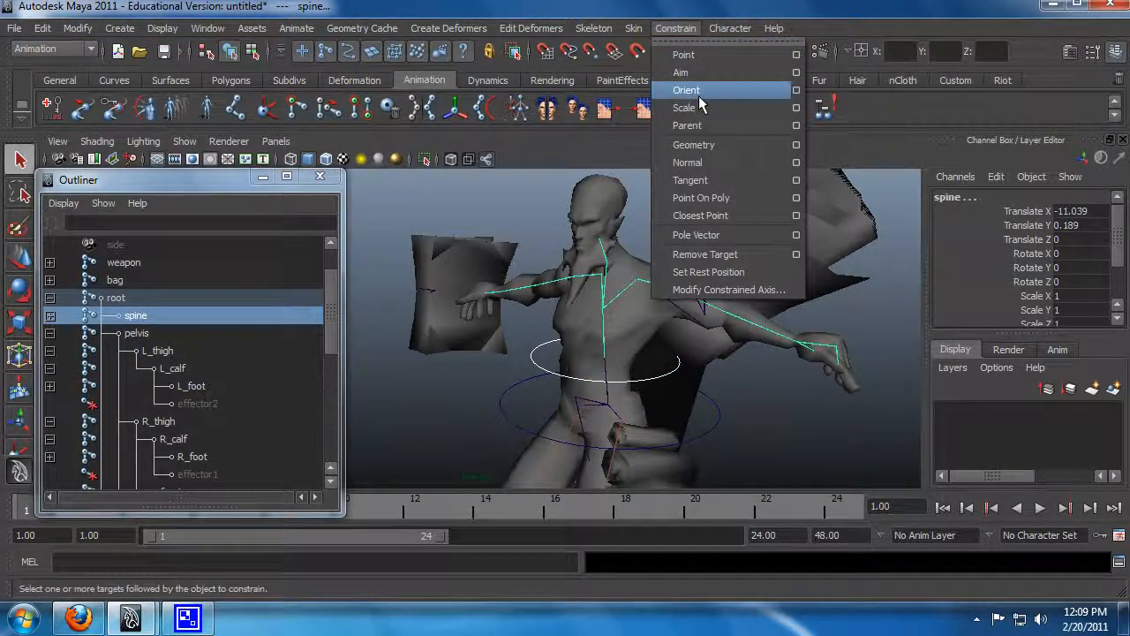
click(695, 90)
Step: Test rotating and moving the Spine circle, and undo both changes
click(539, 361)
key(e)
drag(606, 336, 561, 358)
key(w)
key(ctrl+z)
key(ctrl+z)
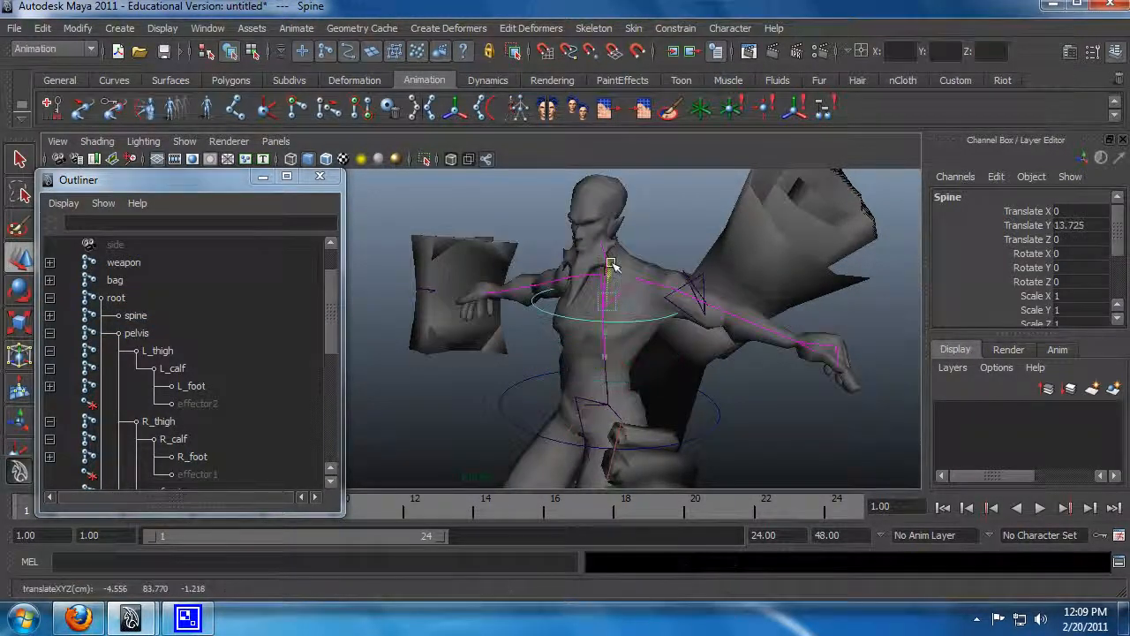
Step: Test how the Spine circle behaves when the Hip circle is moved, and undo the moves
click(713, 424)
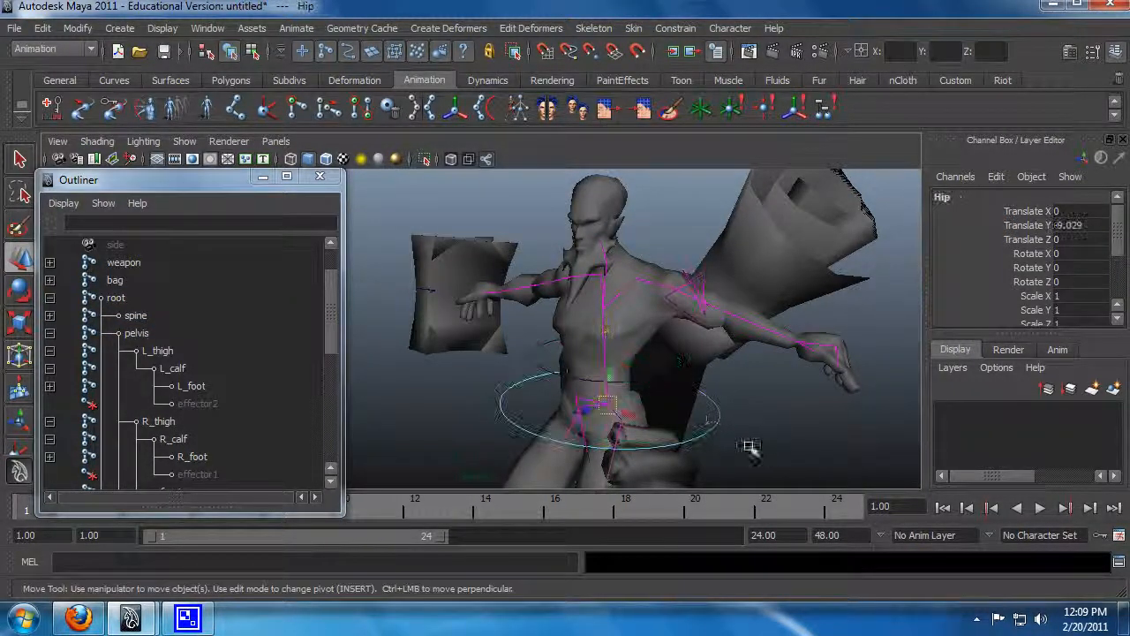
drag(608, 378, 533, 377)
key(ctrl+z)
click(528, 355)
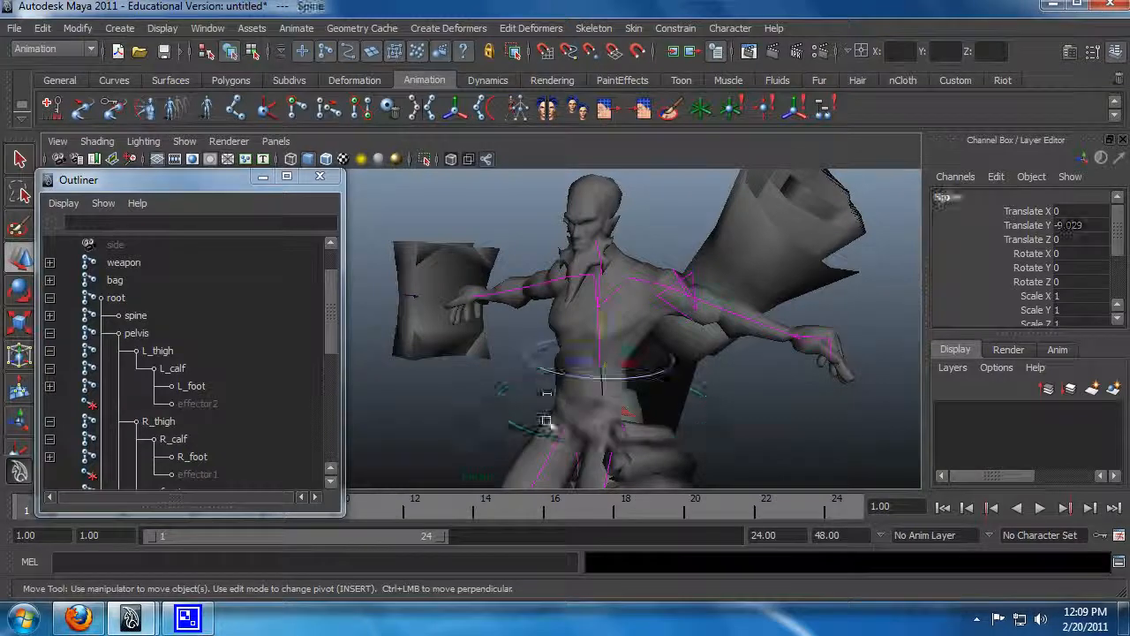
click(609, 370)
drag(614, 375, 677, 462)
key(ctrl+z)
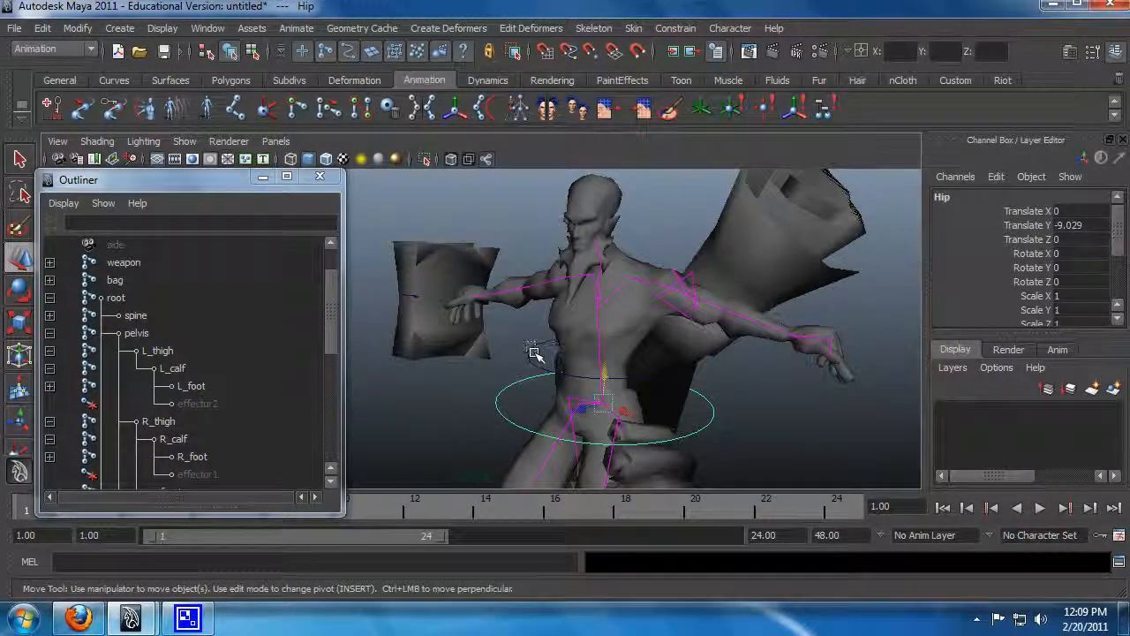
Step: Constrain the Spine circle to the Hip circle, using the Hip circle as the driver
drag(534, 353, 535, 356)
drag(496, 410, 512, 420)
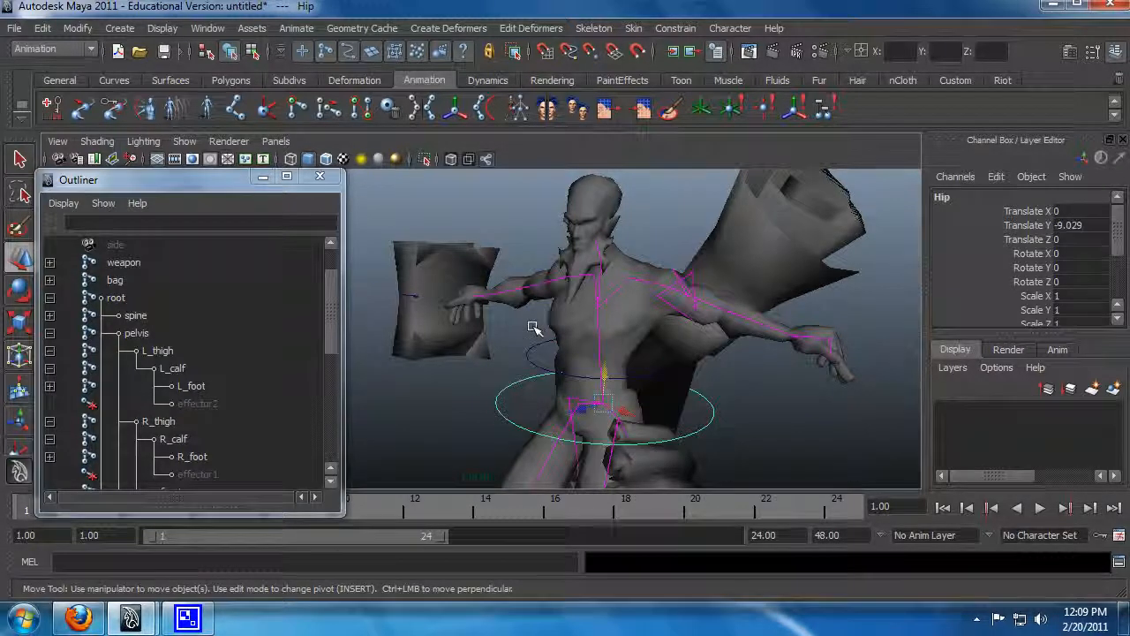
drag(526, 340, 553, 375)
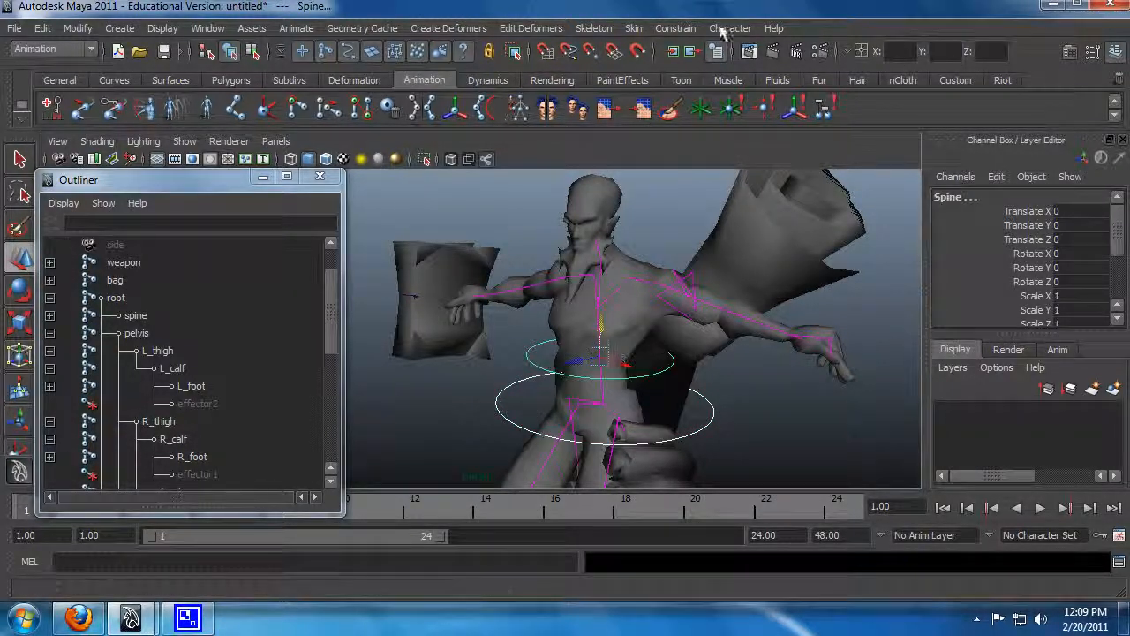
click(676, 27)
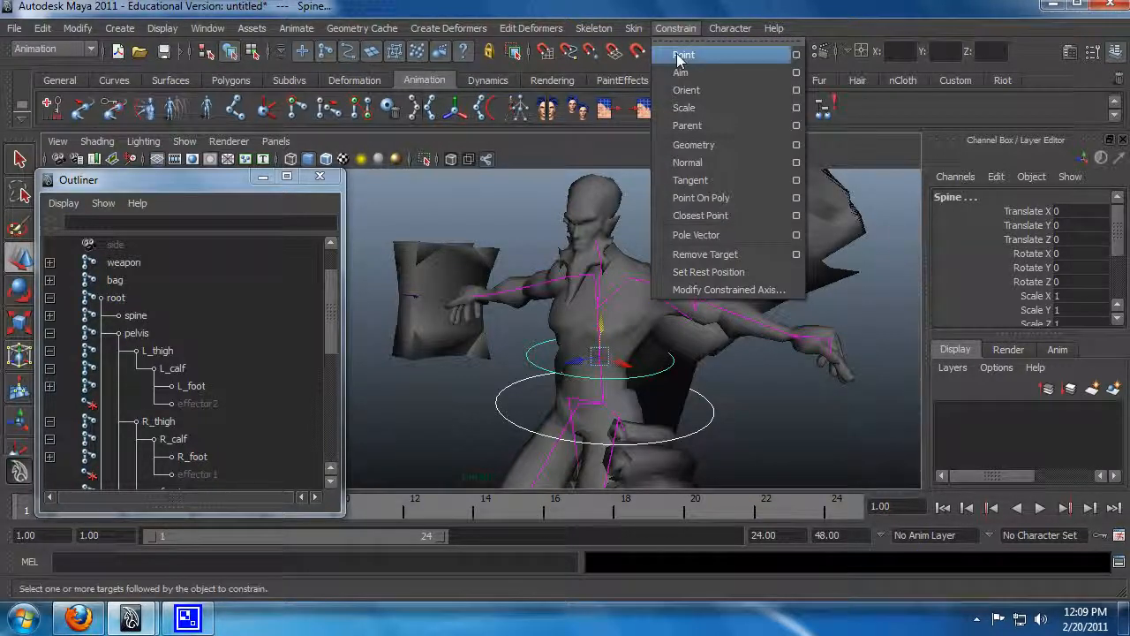